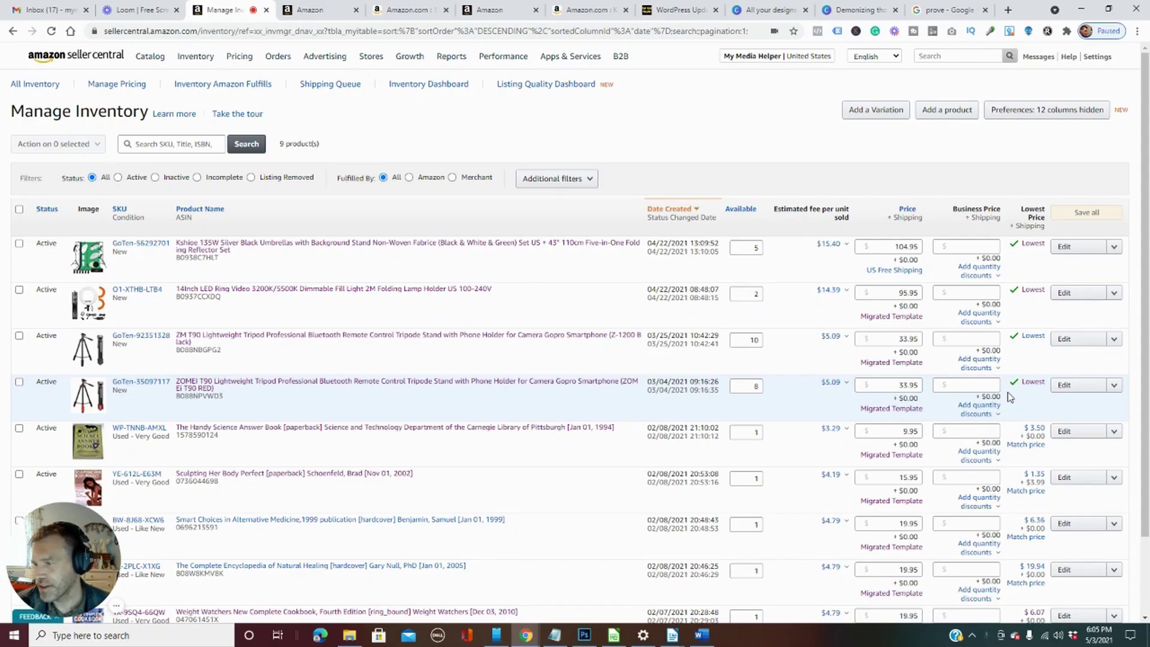
Review the 14Inch LED Ring Video listing's description in its listing editor and on its live product page.
left_click(318, 18)
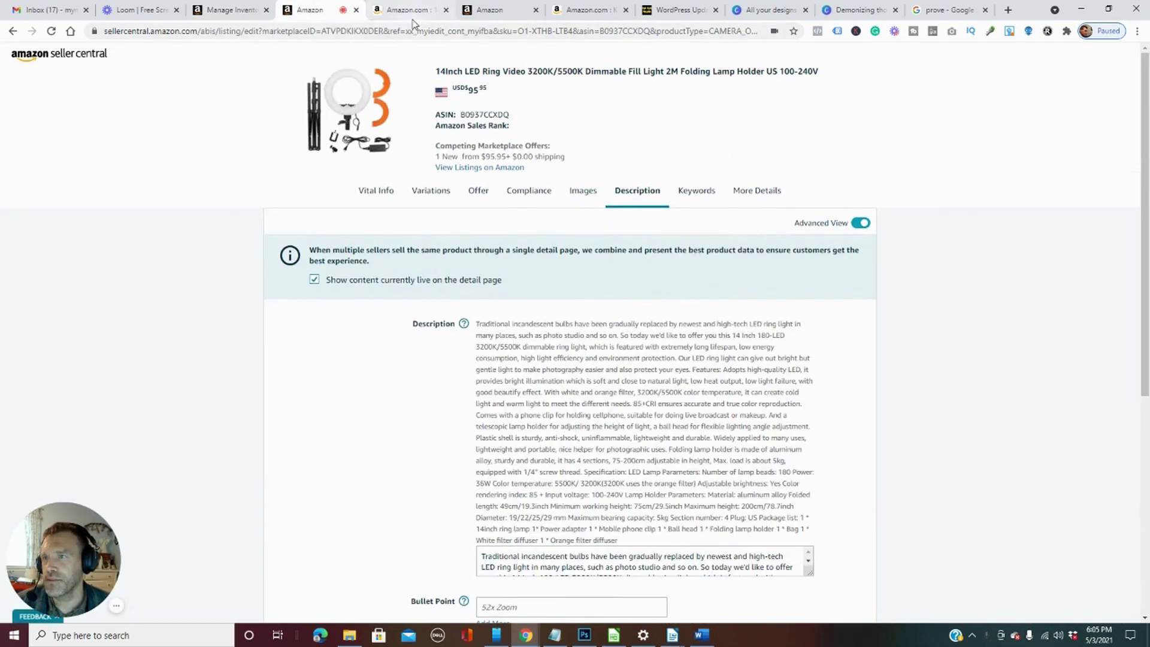
left_click(410, 13)
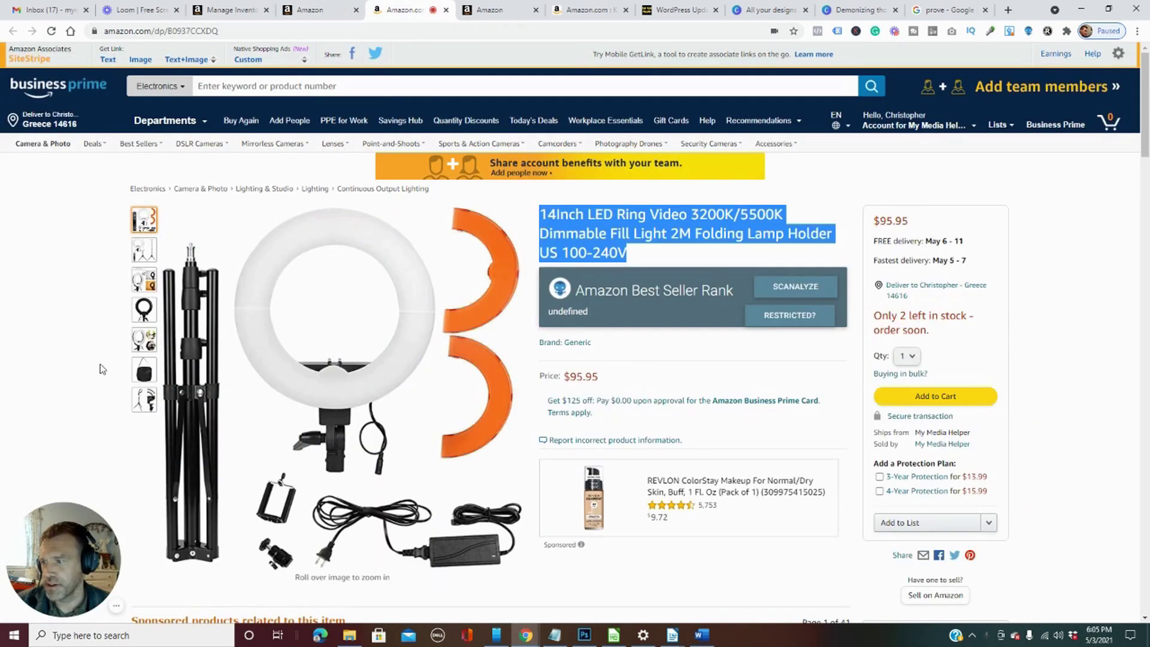
scroll(104, 369, "down", 2)
scroll(103, 369, "down", 15)
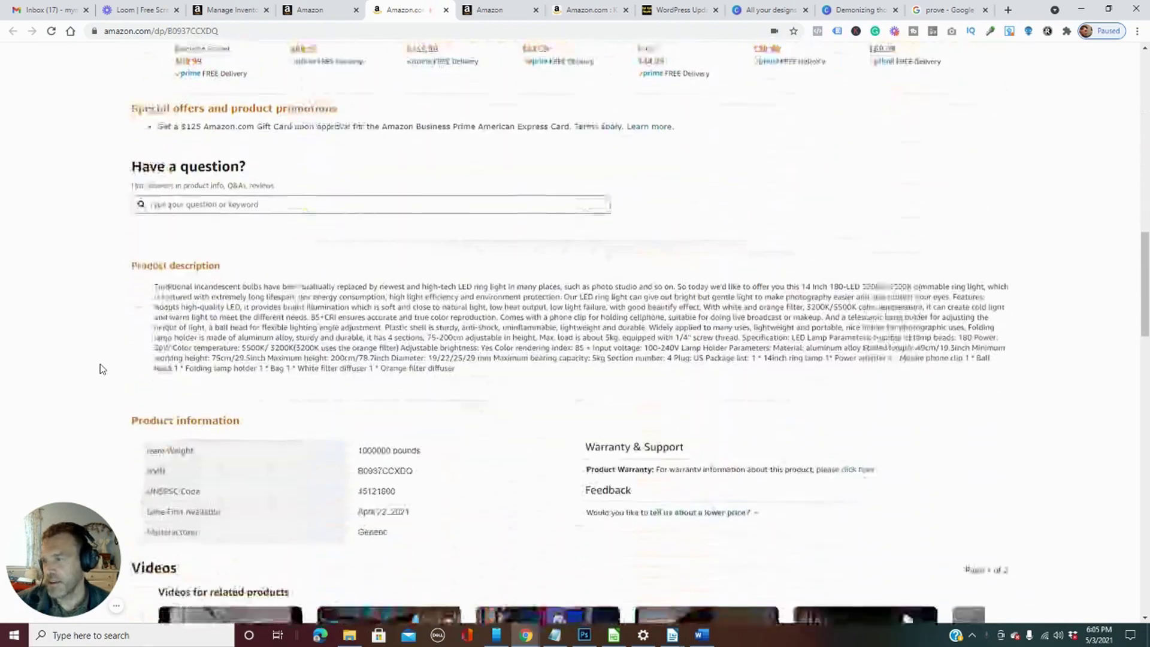
scroll(103, 369, "down", 2)
scroll(103, 370, "up", 1)
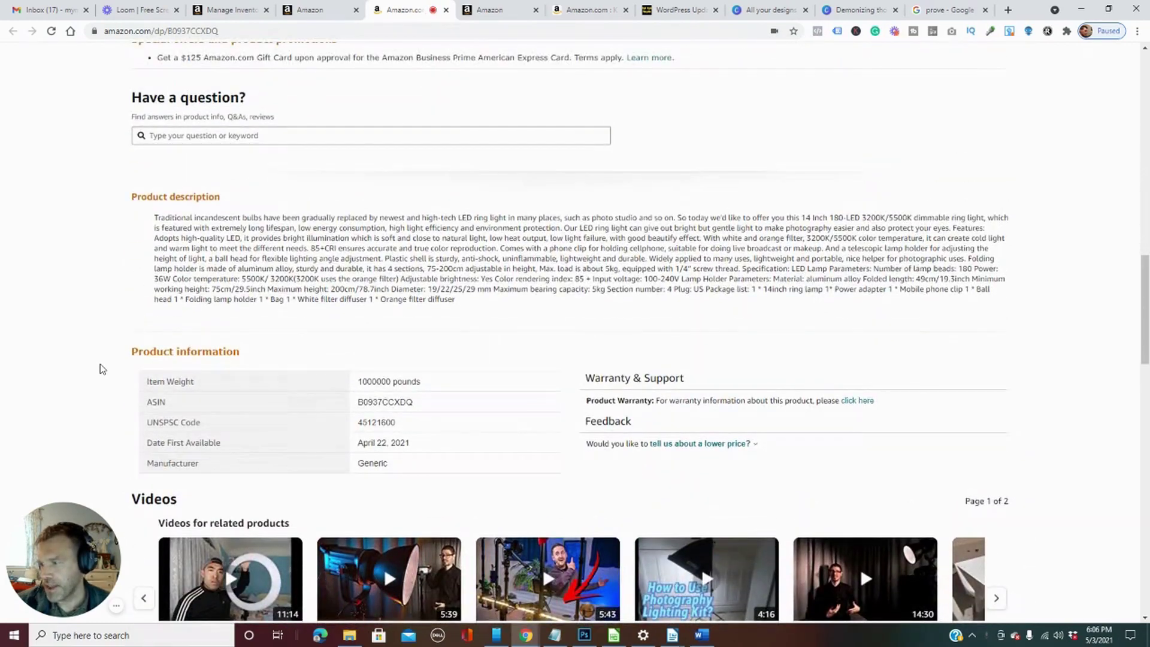
scroll(103, 369, "up", 1)
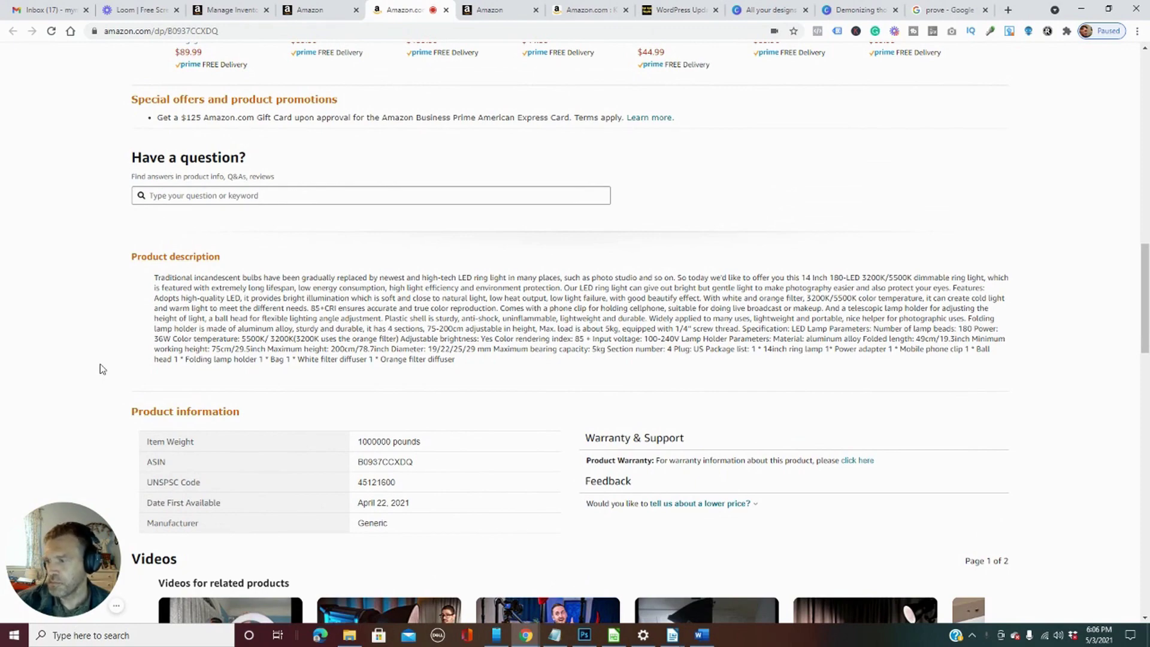
scroll(103, 369, "up", 10)
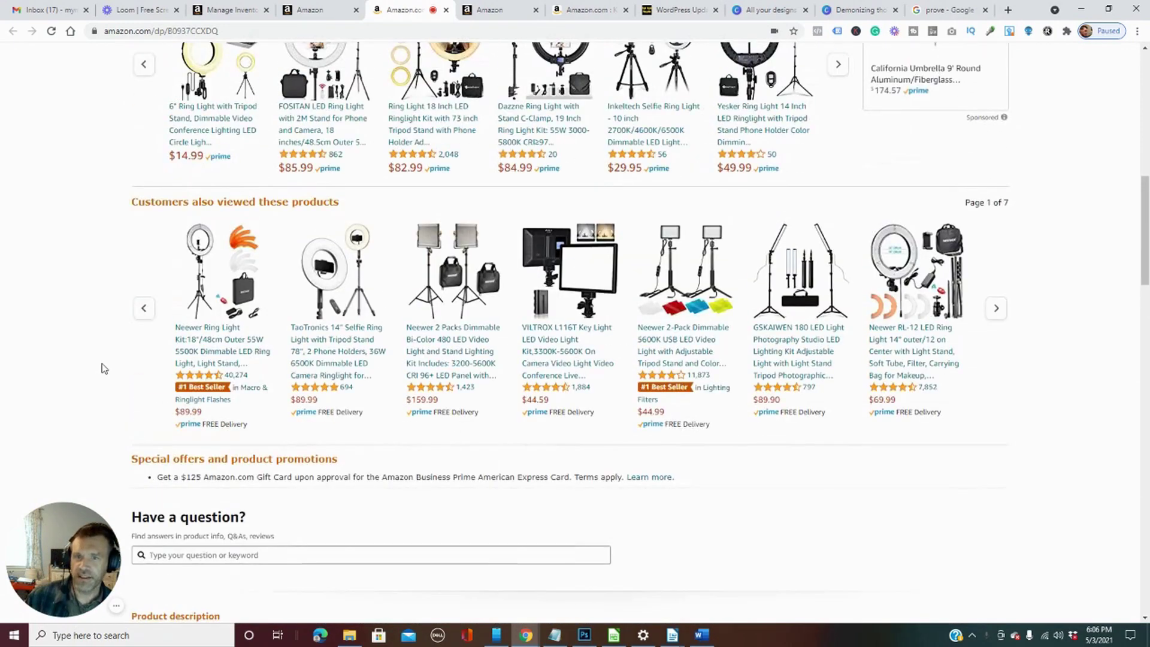
scroll(104, 369, "up", 6)
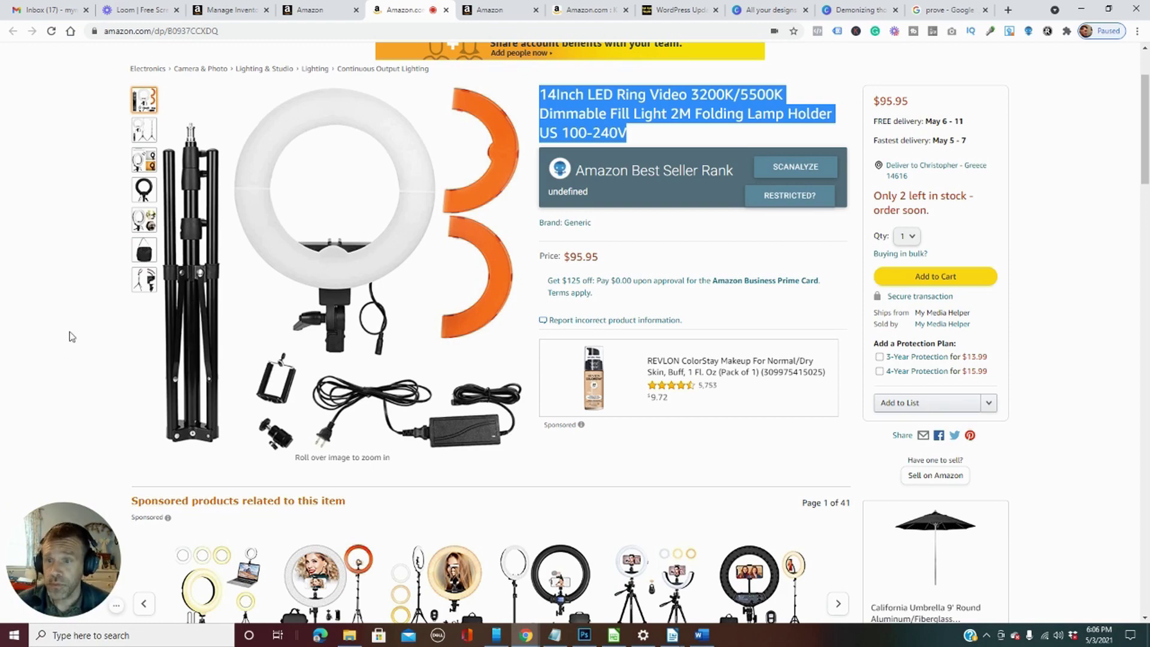
scroll(71, 337, "down", 2)
scroll(72, 327, "up", 5)
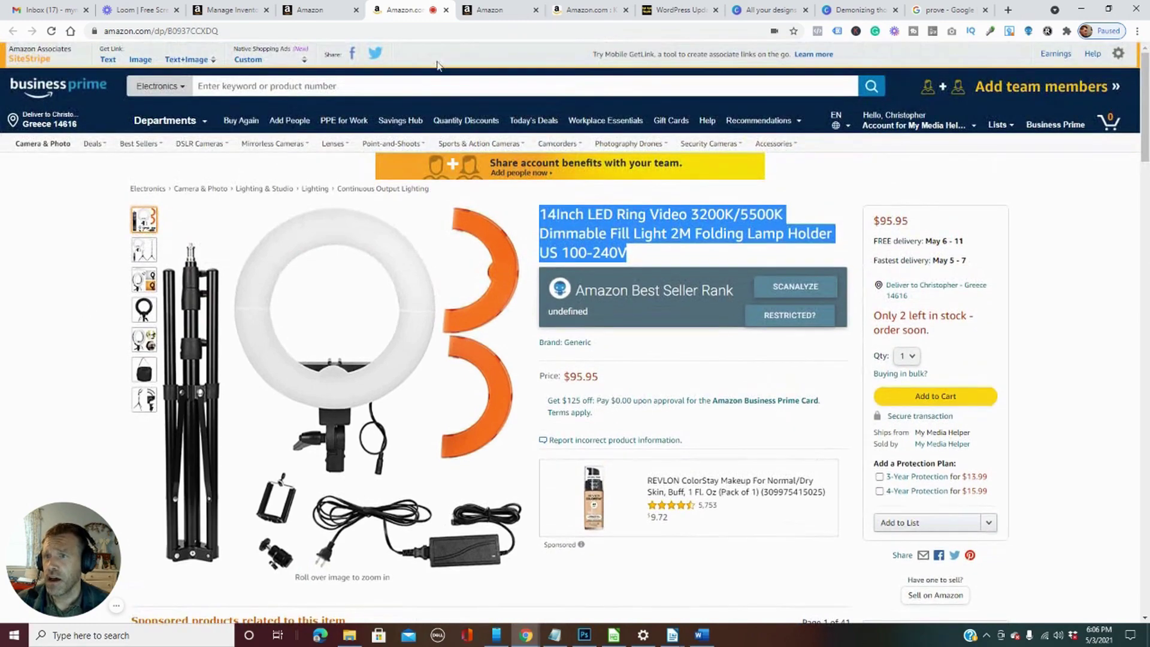
Examine the bullet points and the product description formatting on the Kshioe umbrella kit's live product page.
left_click(586, 13)
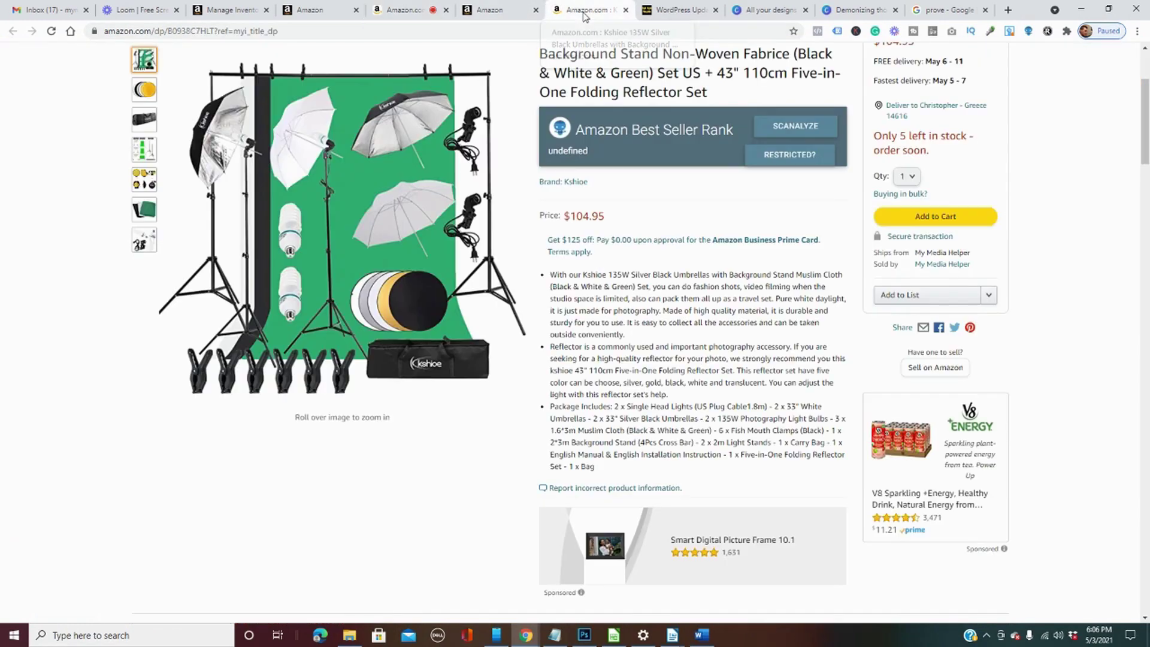
scroll(336, 257, "down", 2)
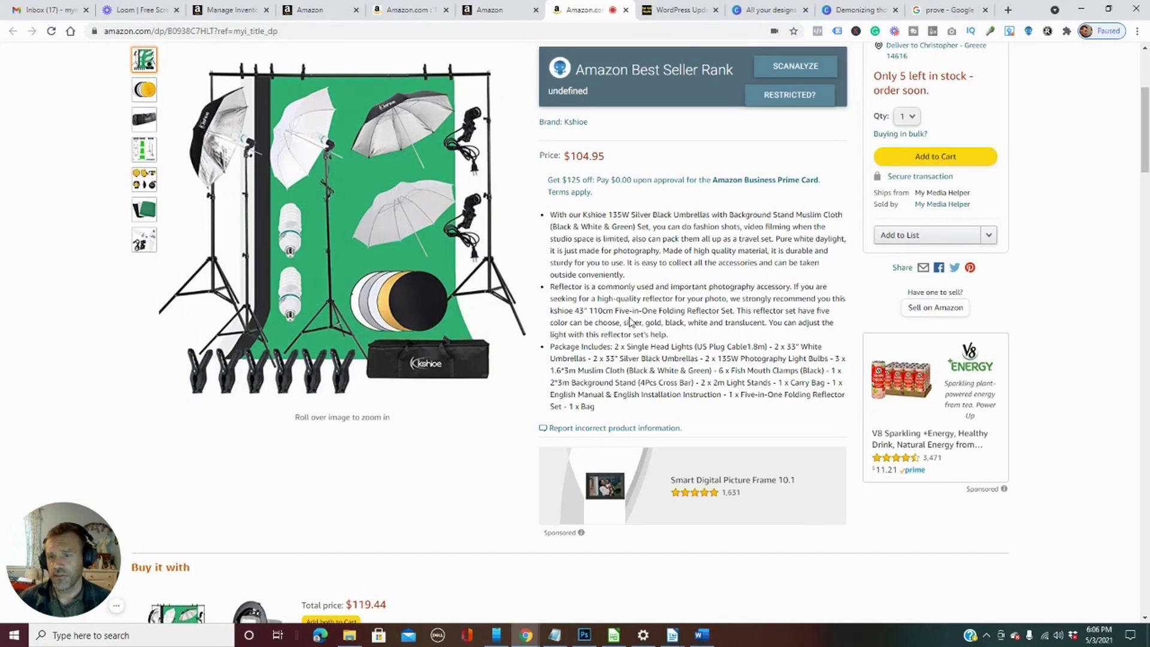
scroll(561, 326, "down", 1)
scroll(561, 326, "down", 2)
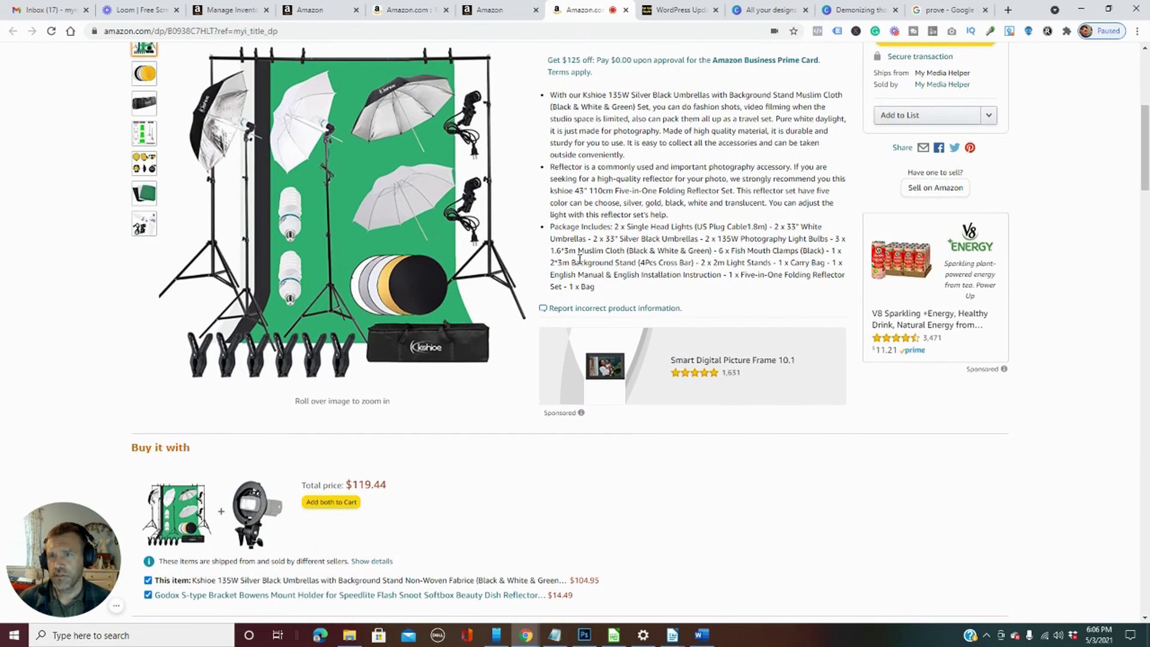
scroll(580, 259, "up", 2)
scroll(583, 249, "down", 14)
scroll(583, 248, "down", 7)
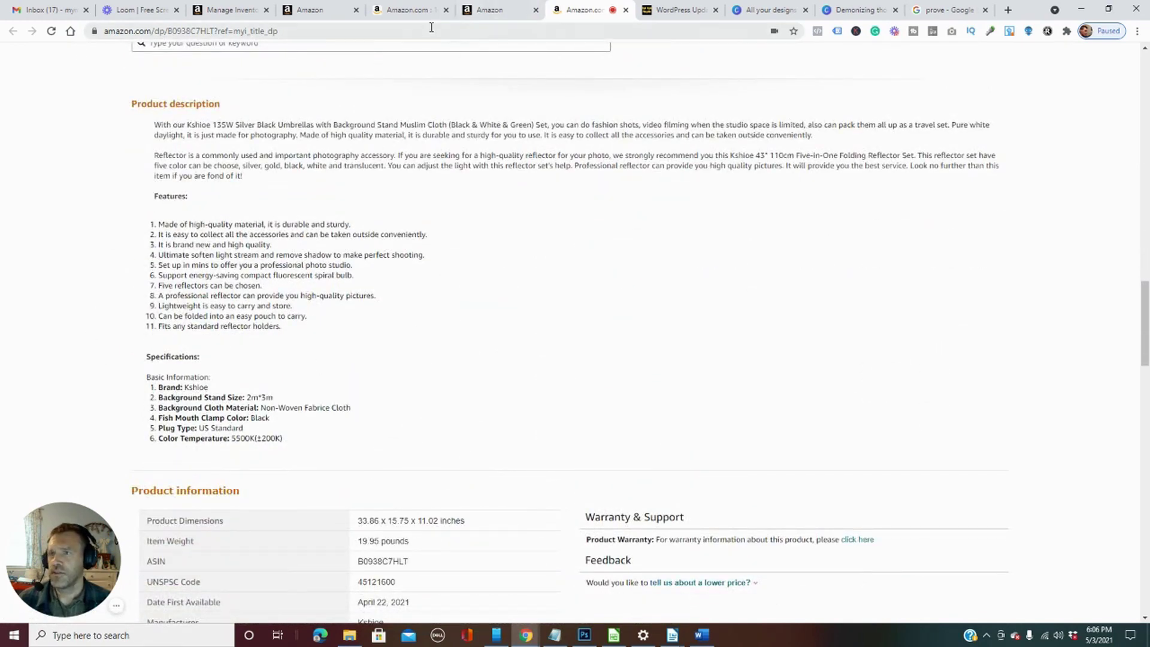
Inspect the HTML-tagged description and the bullet point fields in the Kshioe umbrella kit's listing editor.
left_click(501, 10)
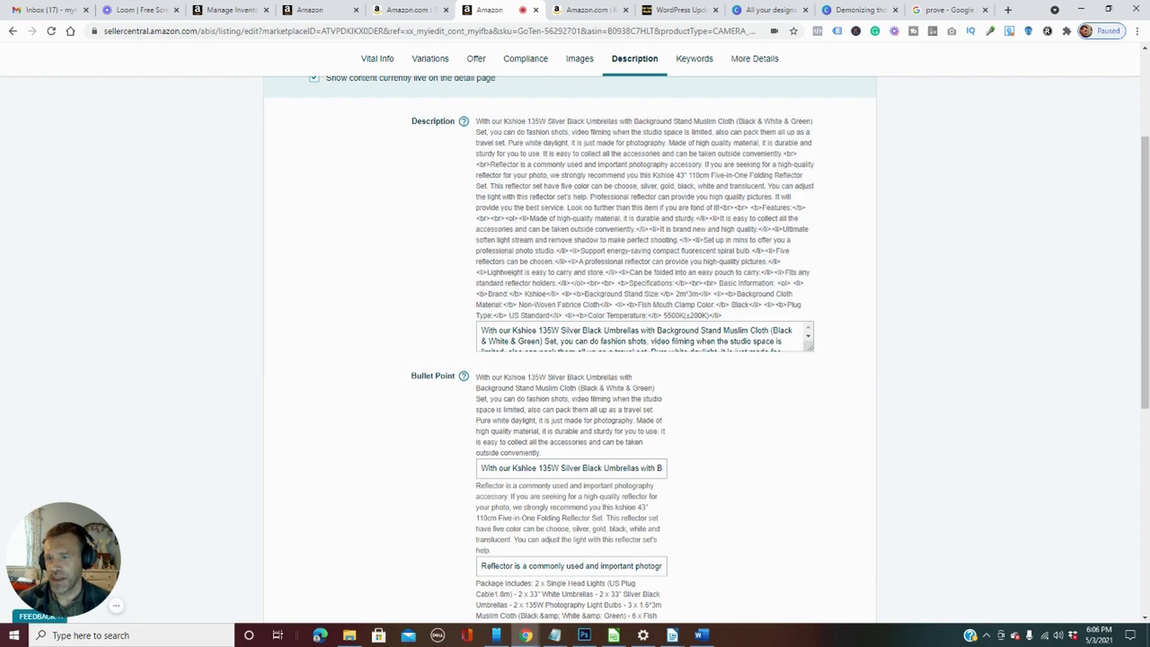
scroll(920, 375, "down", 3)
scroll(922, 373, "up", 1)
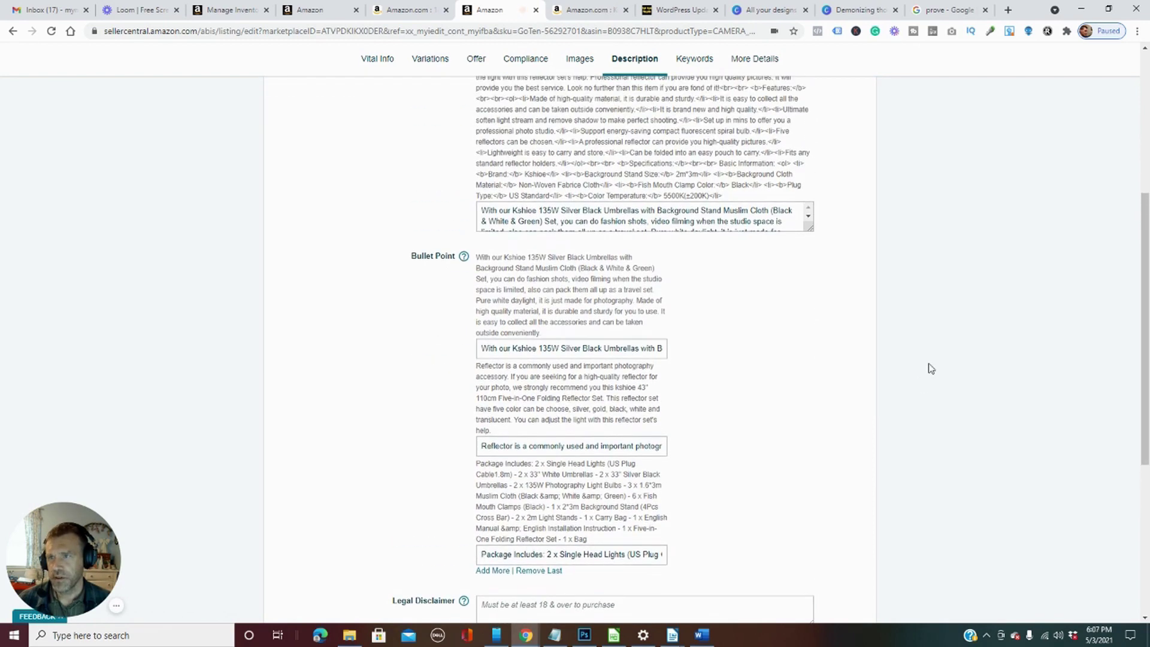
Highlight the entire product description paragraph on the ring light's live product page.
key("ctrl+shift+Tab")
scroll(923, 399, "down", 2)
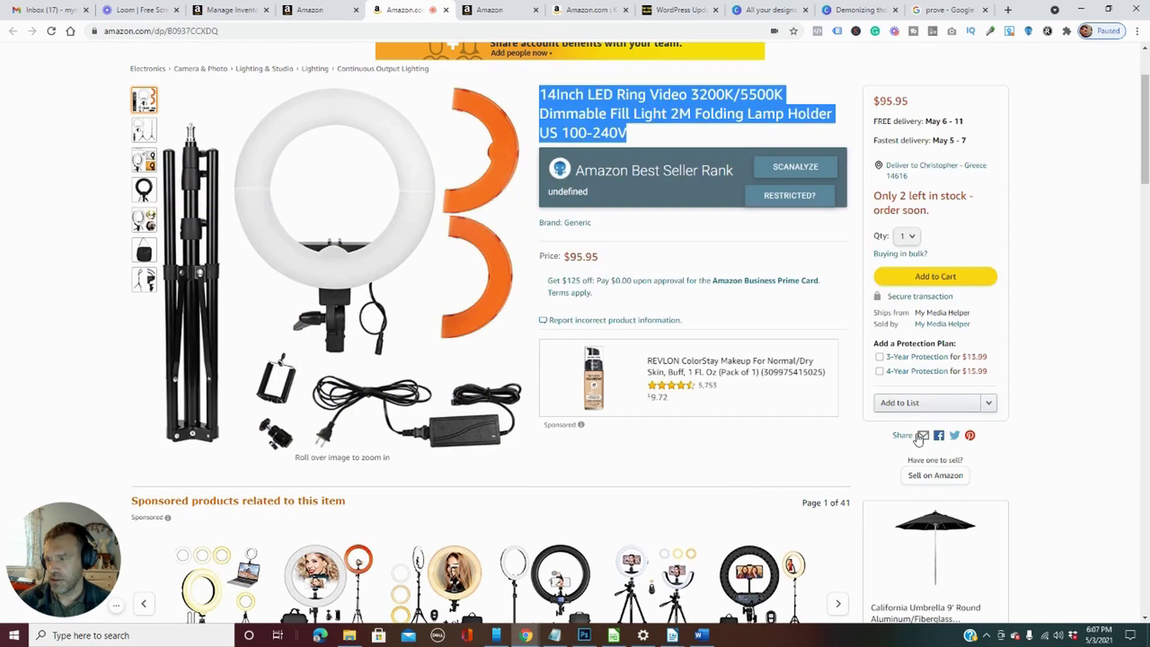
scroll(516, 294, "down", 10)
scroll(518, 292, "down", 4)
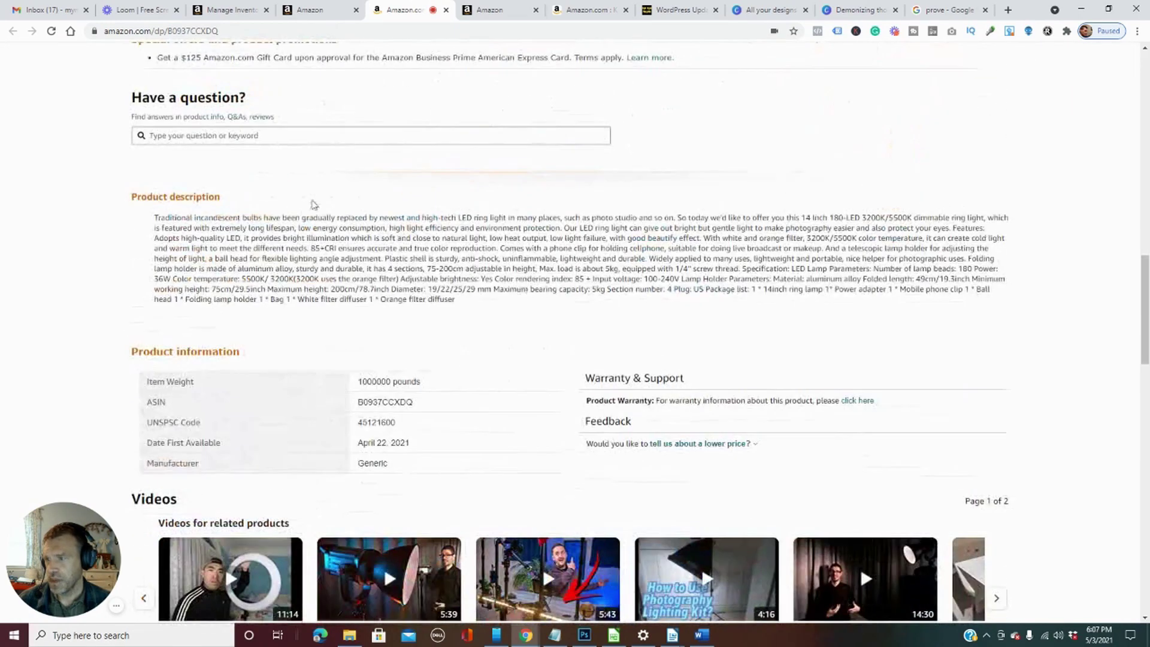
left_click_drag(472, 303, 154, 222)
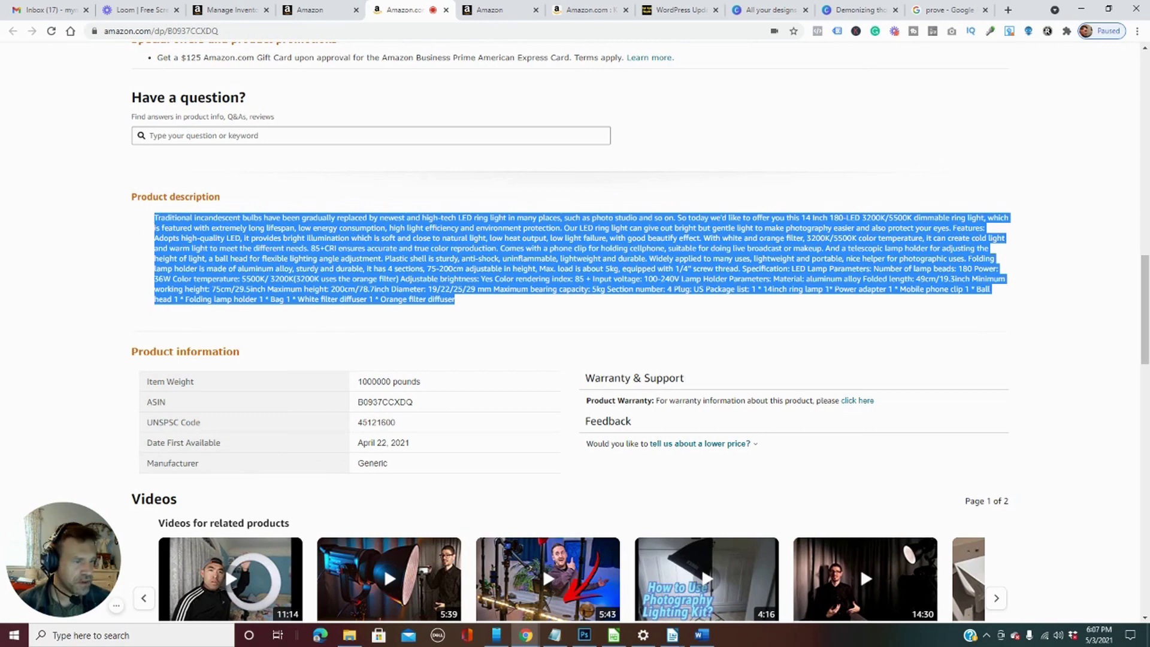
Switch to Notepad, cut the YouTube link from the untitled note and leave the window.
key("alt+Tab")
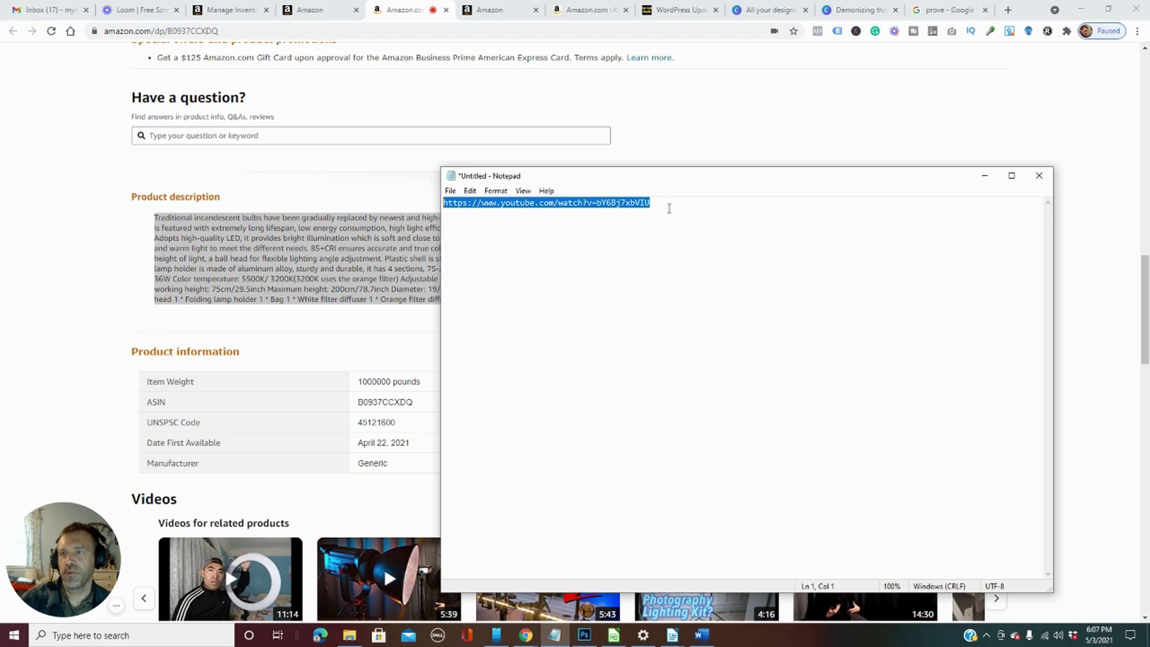
key("ctrl+x")
key("alt+F4")
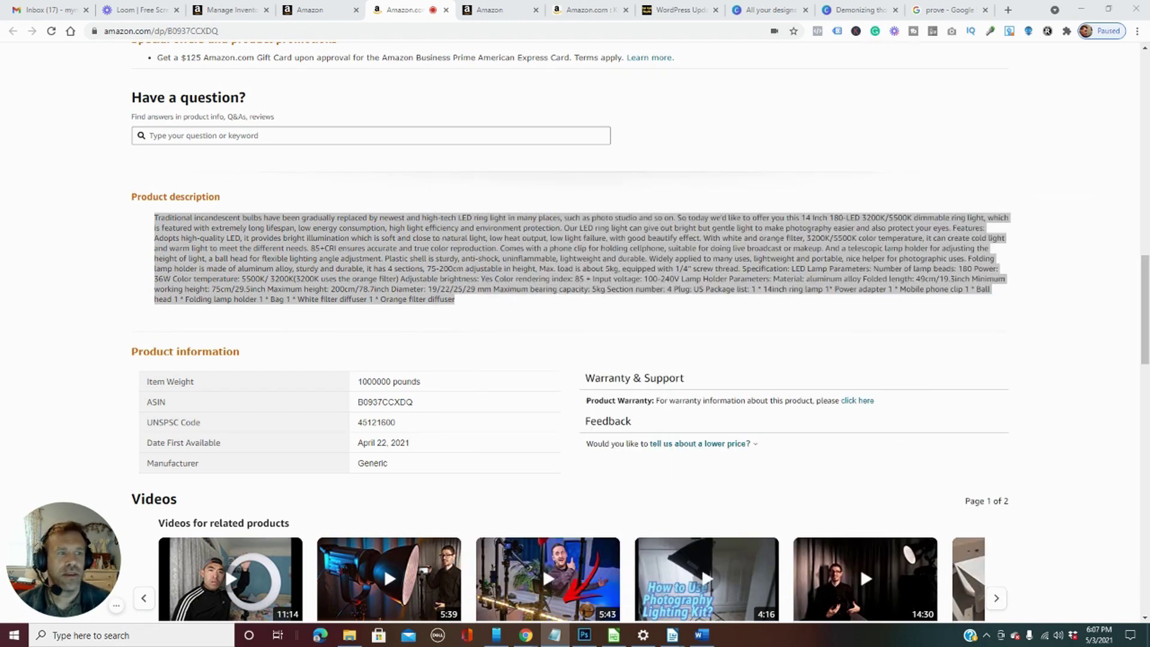
Copy the full HTML-tagged description from the Kshioe umbrella kit's listing editor and switch to Notepad.
left_click(489, 9)
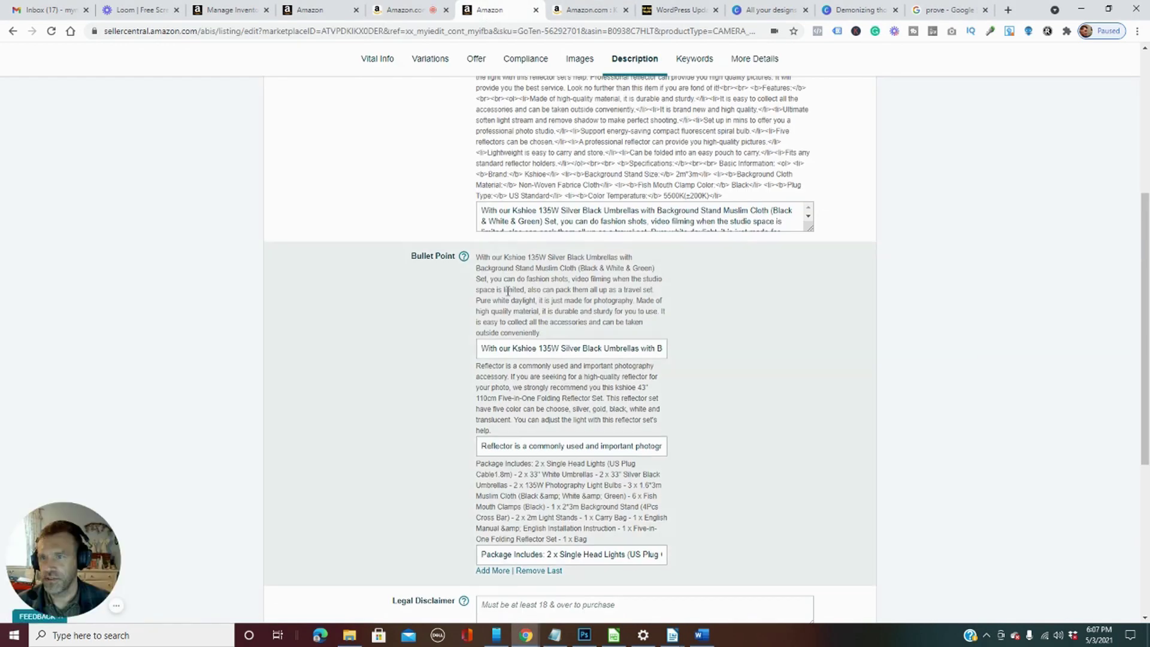
scroll(507, 291, "up", 2)
left_click_drag(726, 322, 479, 121)
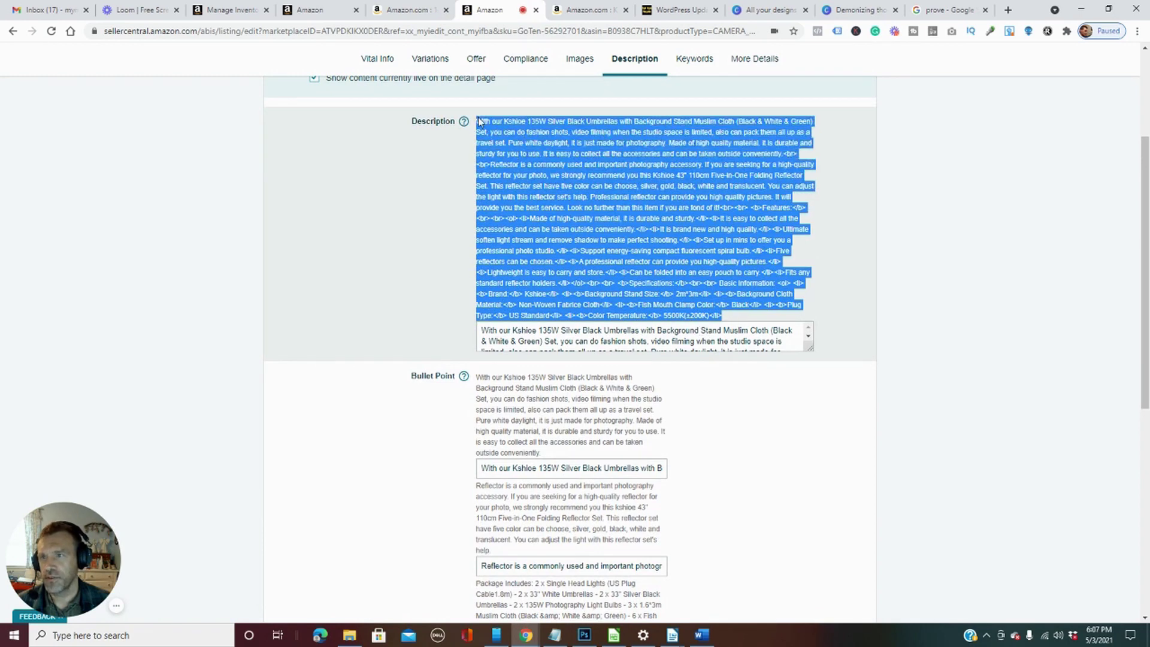
right_click(516, 148)
left_click(531, 159)
key("alt+Tab")
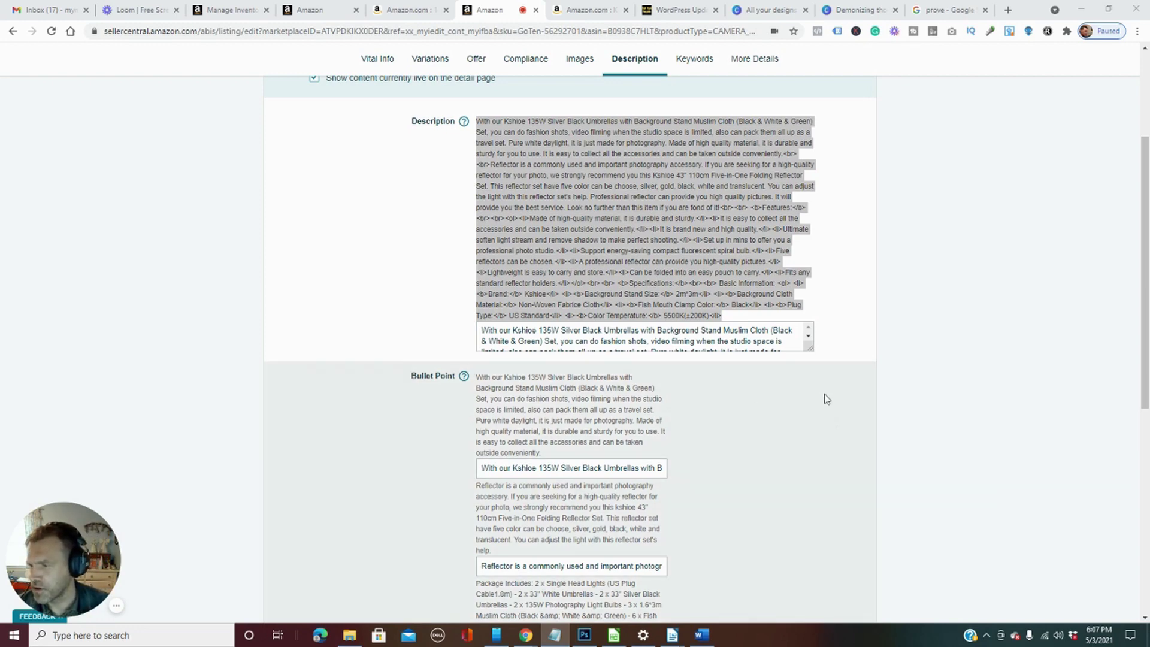
Highlight the full text of the first bullet point in the Kshioe umbrella kit's listing editor.
scroll(702, 440, "down", 3)
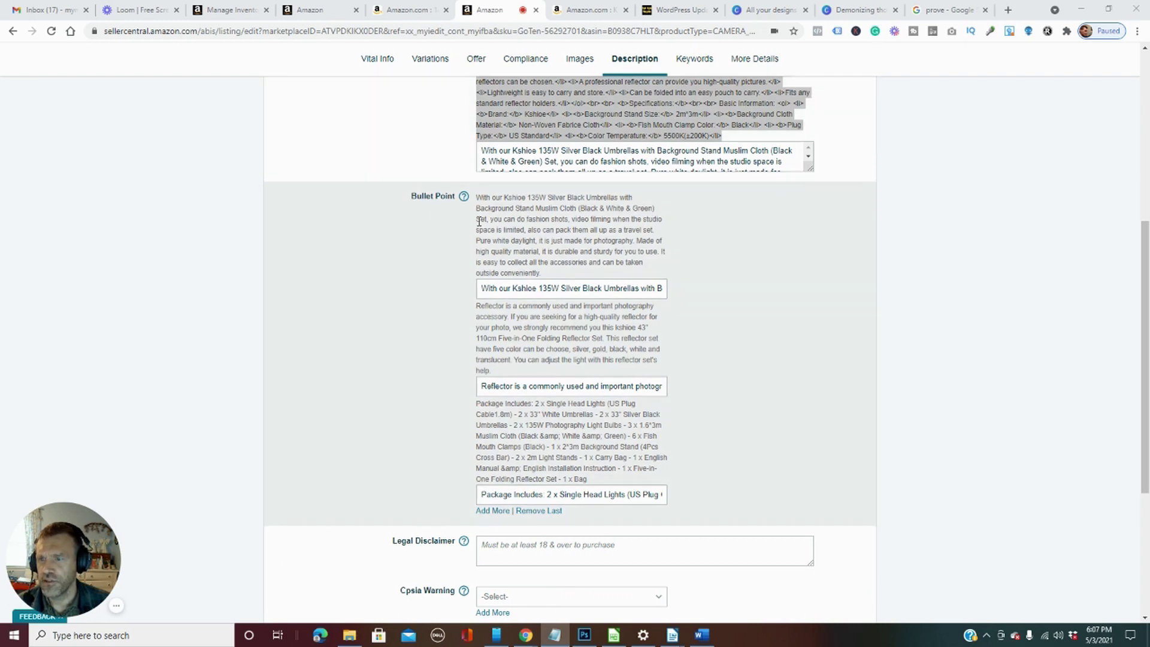
left_click_drag(544, 274, 503, 240)
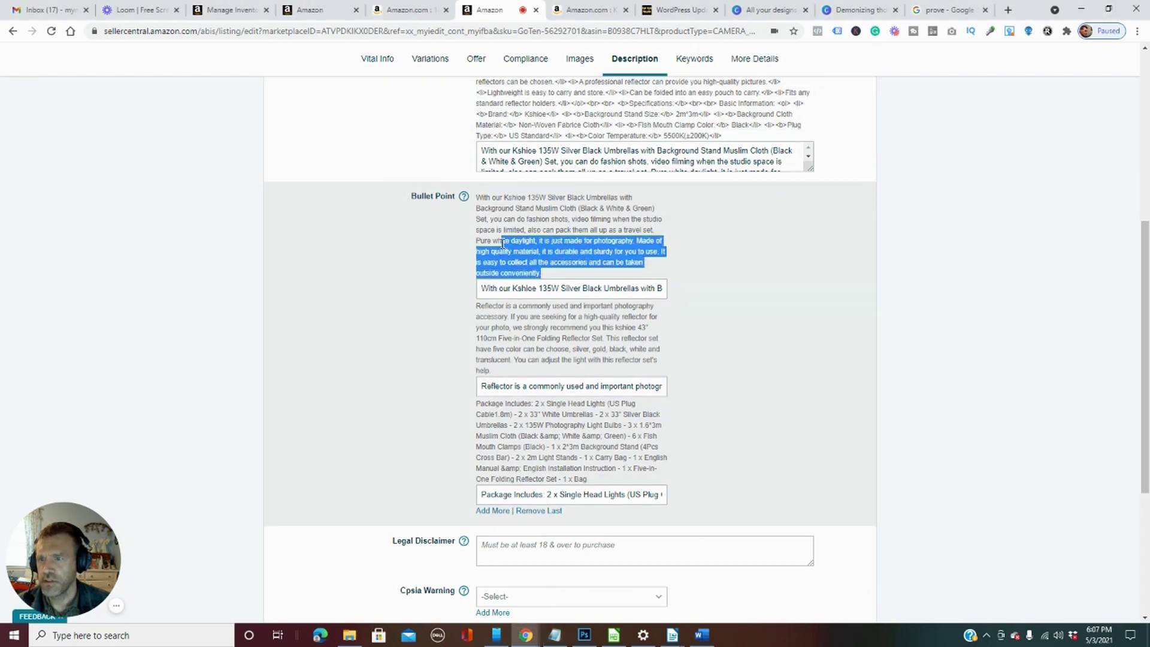
left_click(779, 326)
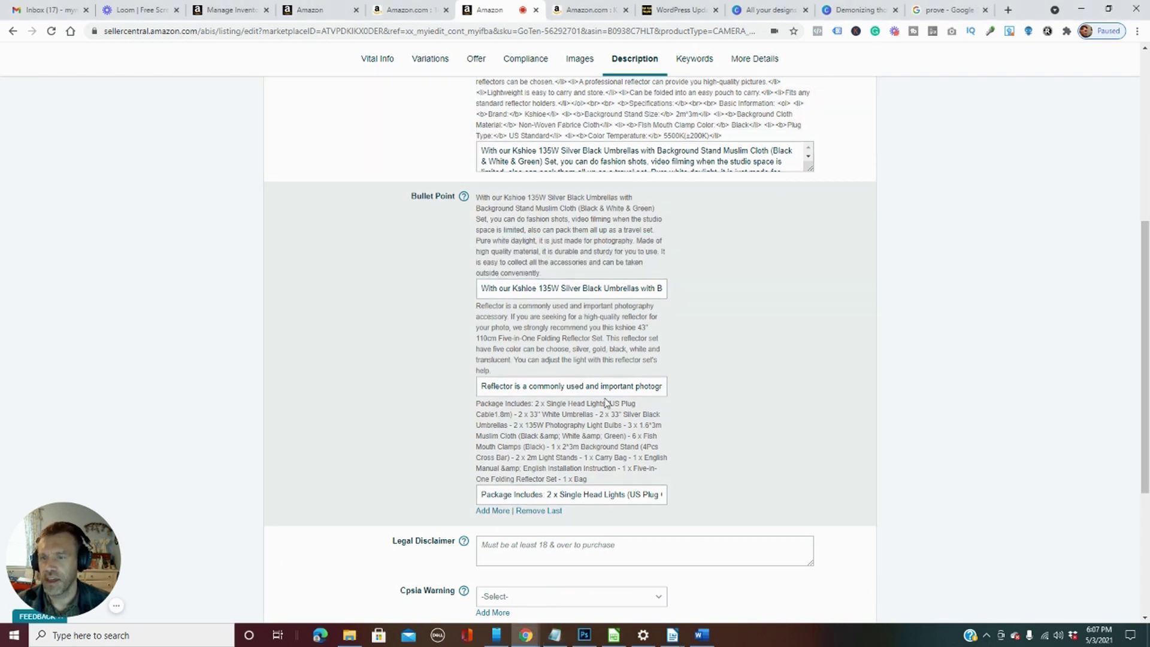
scroll(729, 418, "up", 1)
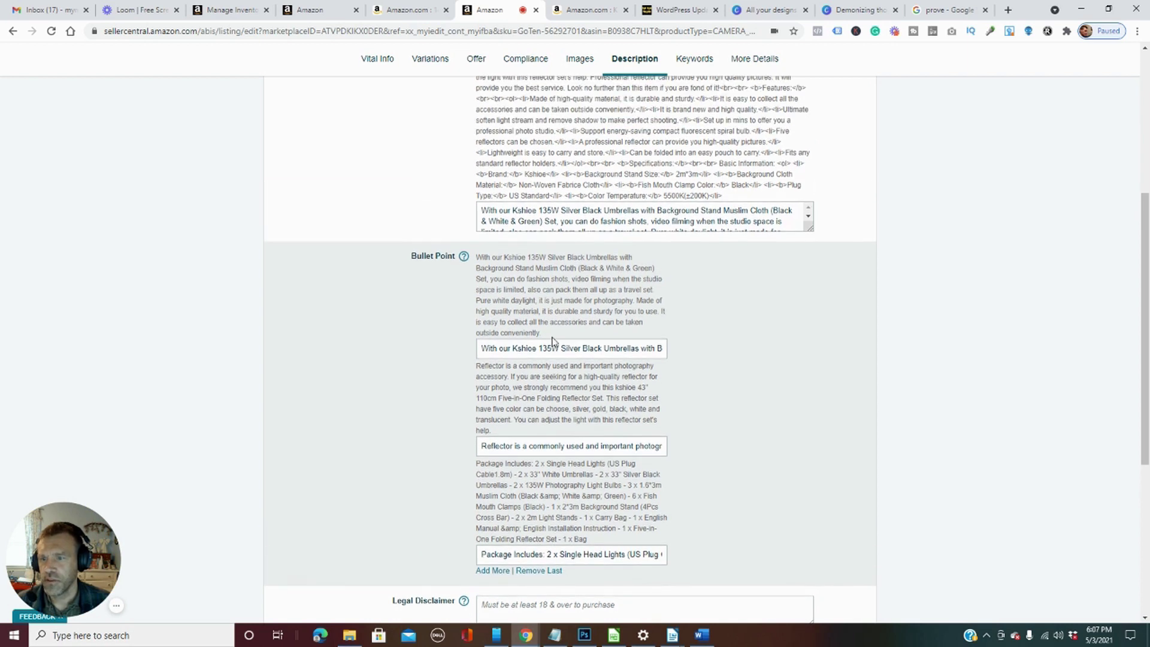
left_click_drag(533, 332, 480, 264)
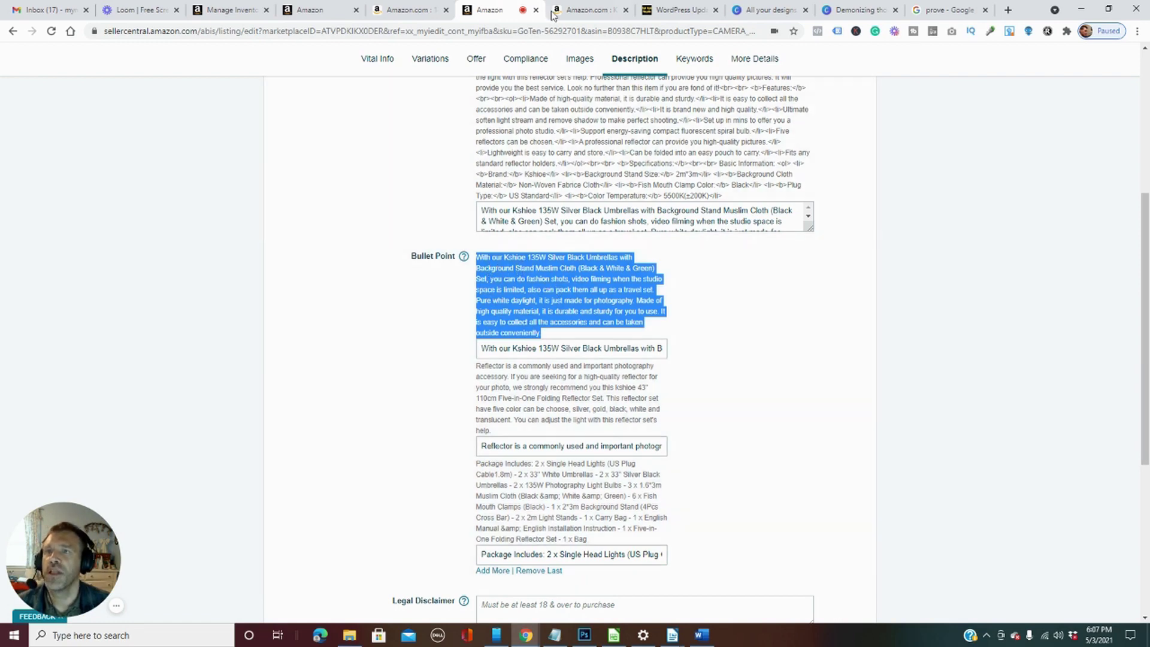
Find and highlight the matching first bullet point on the Kshioe umbrella kit's live product page.
key("ctrl+Tab")
scroll(620, 258, "up", 8)
scroll(621, 258, "up", 12)
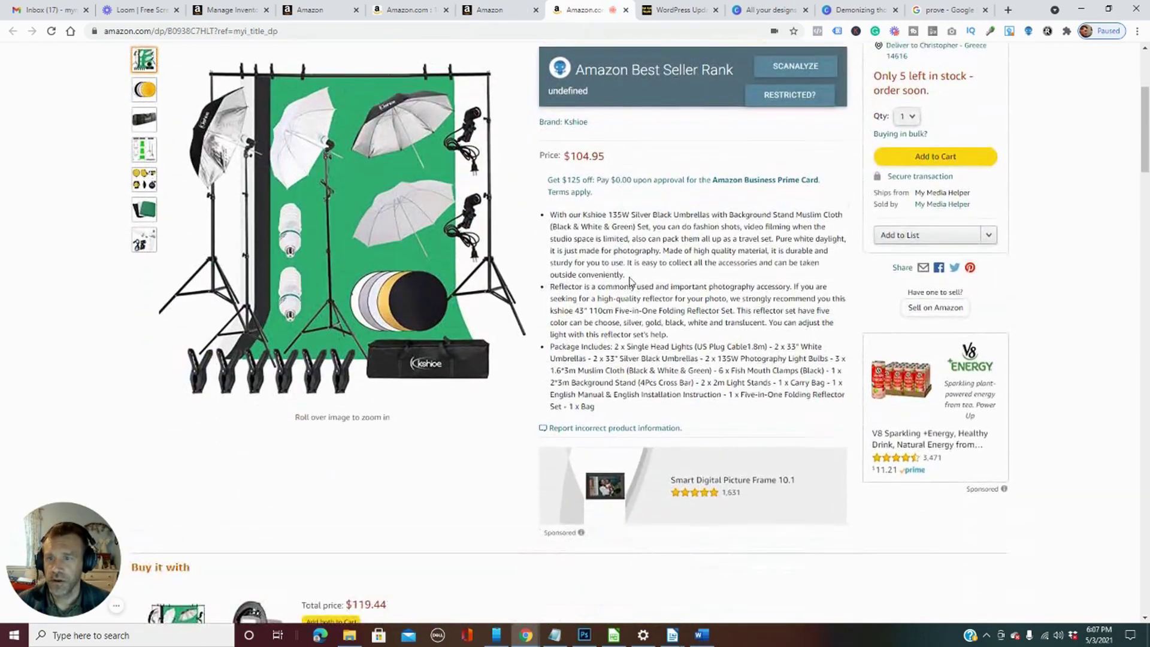
left_click_drag(627, 277, 556, 217)
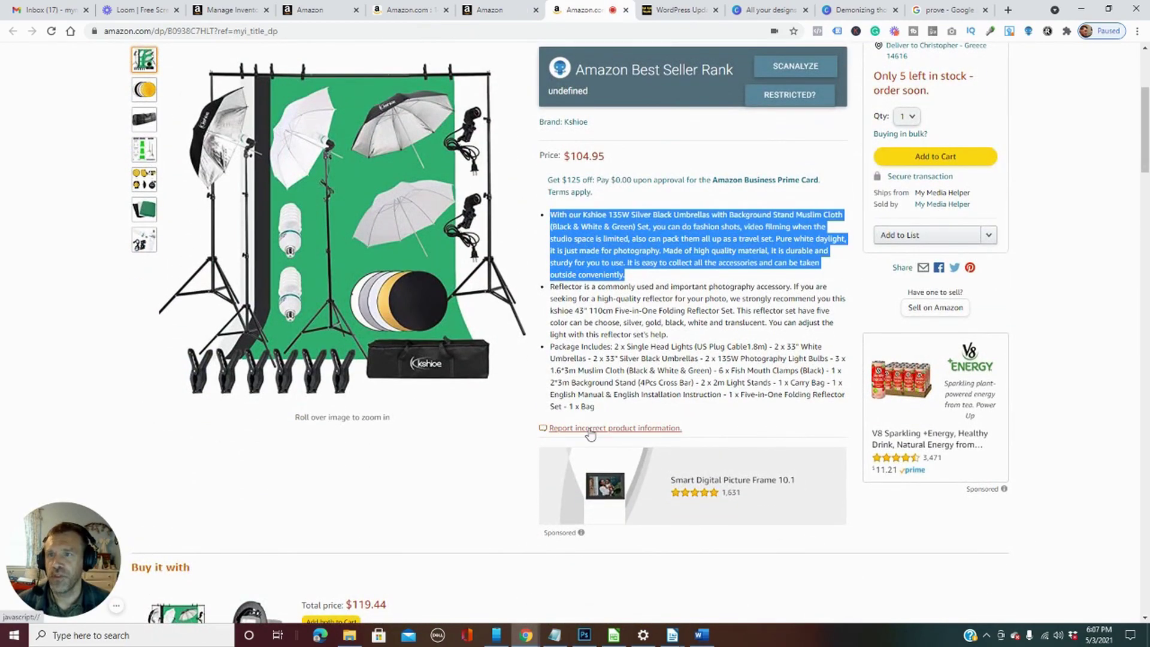
Compare the bullet point fields in the umbrella kit's listing editor with its live product page once more.
left_click(496, 12)
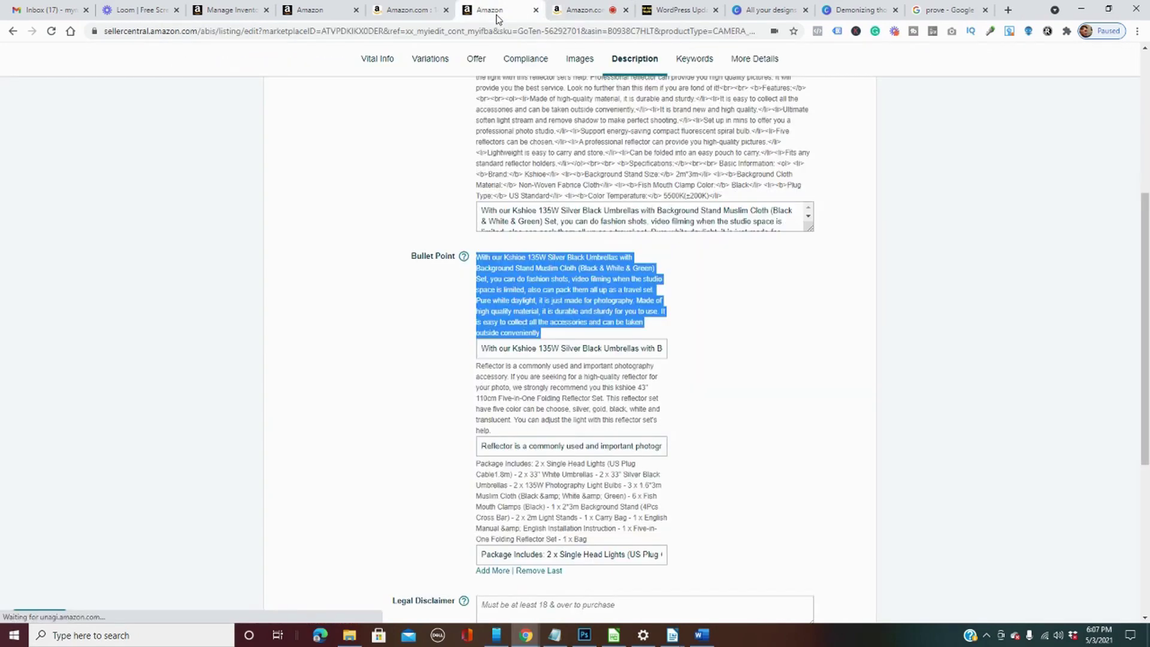
scroll(431, 325, "up", 2)
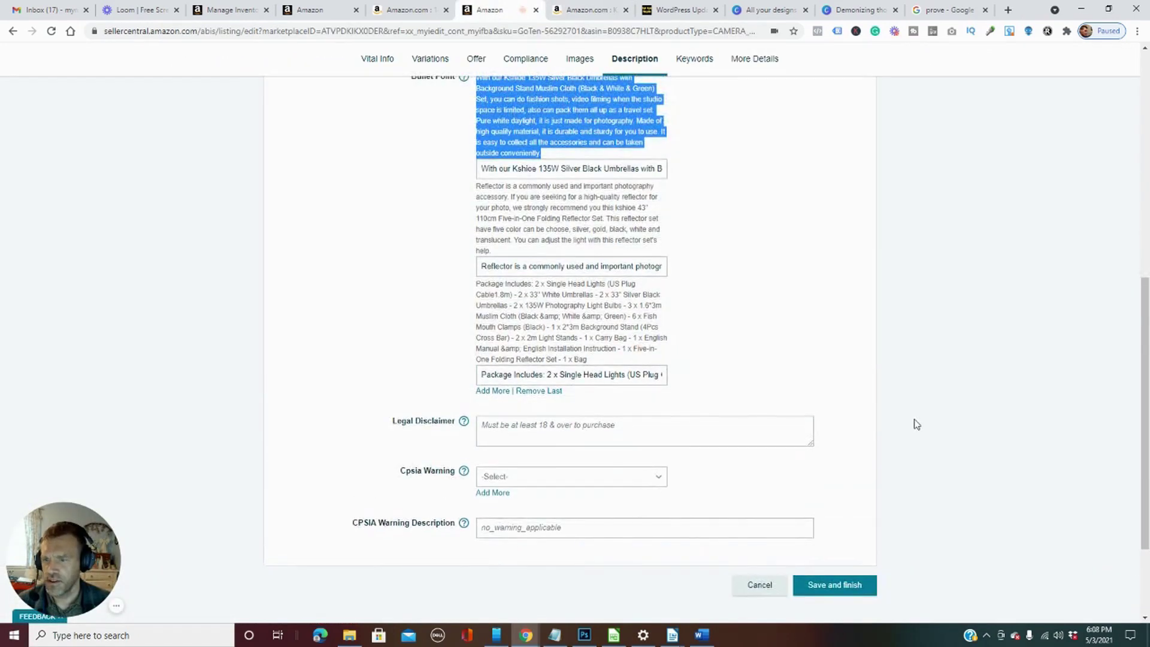
scroll(916, 422, "up", 2)
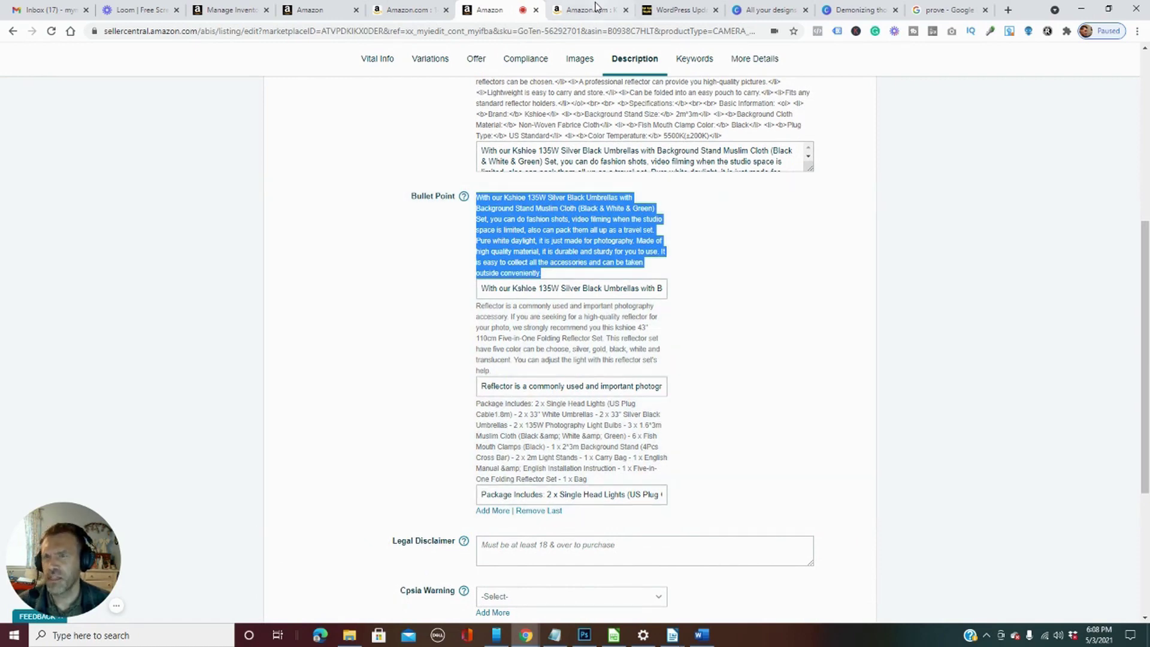
left_click(577, 11)
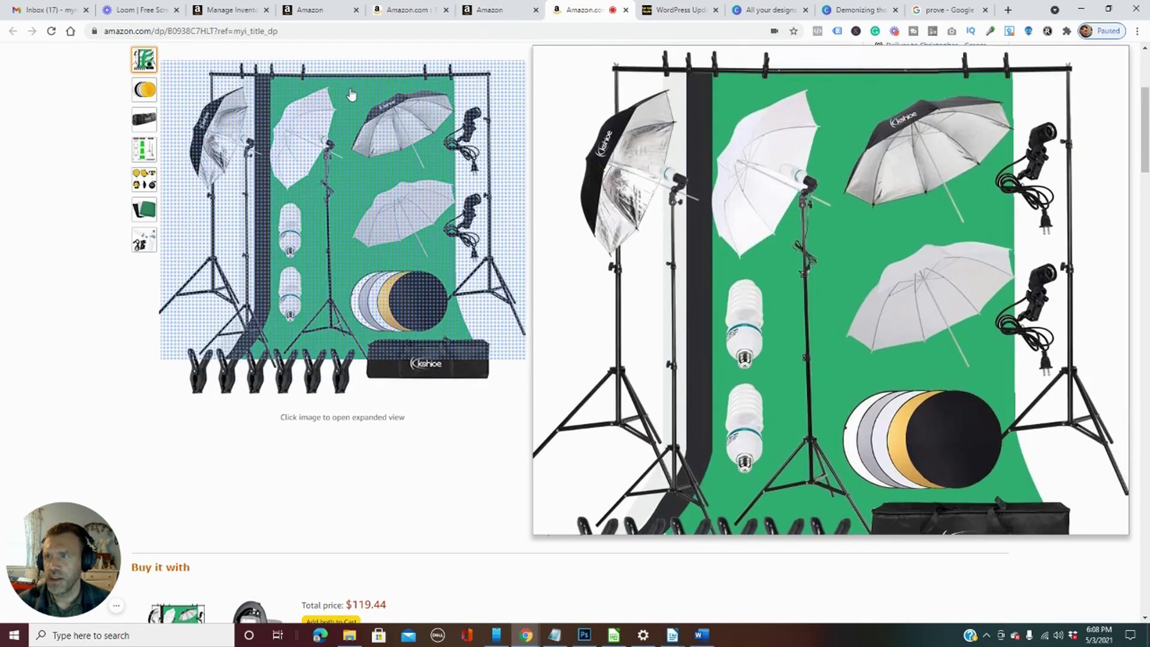
Revisit the ring light's live product description, then bring up the GoTen supplier page for the same ring light.
left_click(396, 9)
scroll(387, 198, "down", 15)
scroll(386, 226, "up", 4)
scroll(386, 227, "down", 4)
scroll(593, 54, "up", 3)
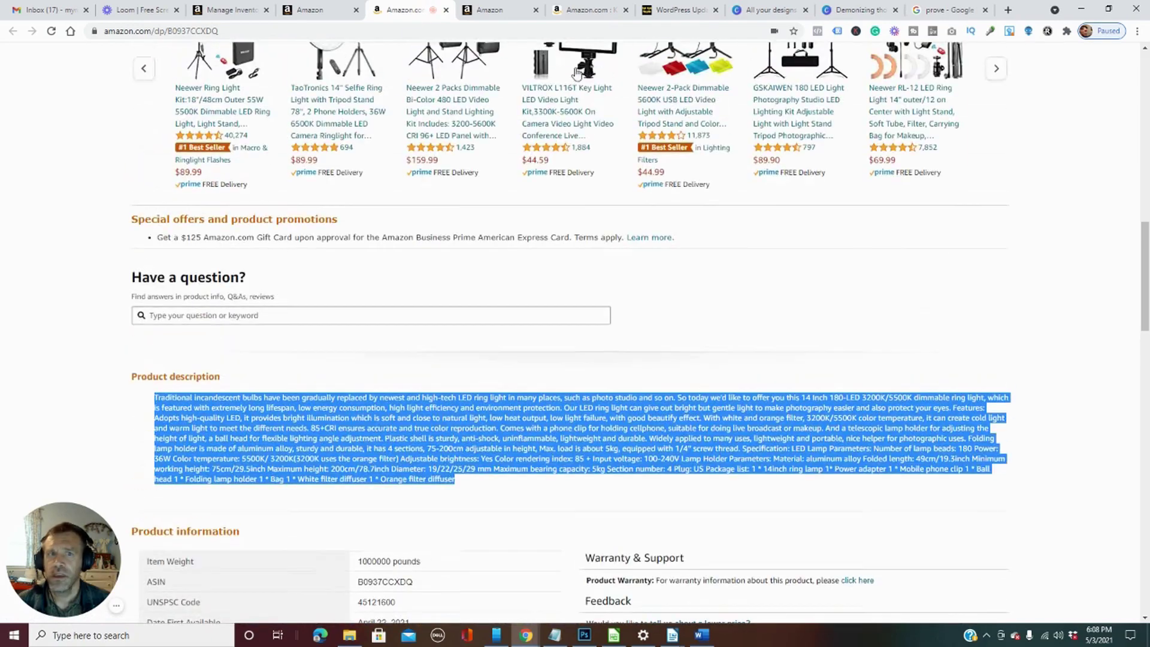
key("alt+Tab")
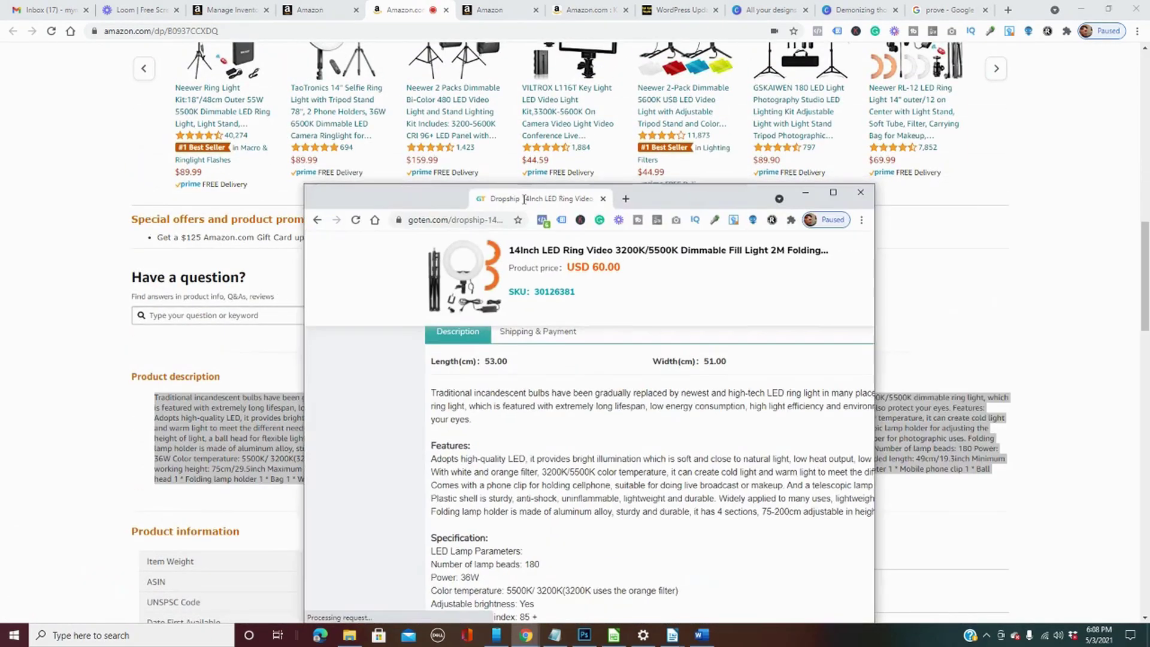
Copy the introductory paragraph of the ring light's description, starting "Traditional incandescent bulbs", from the GoTen supplier page.
scroll(623, 258, "up", 8)
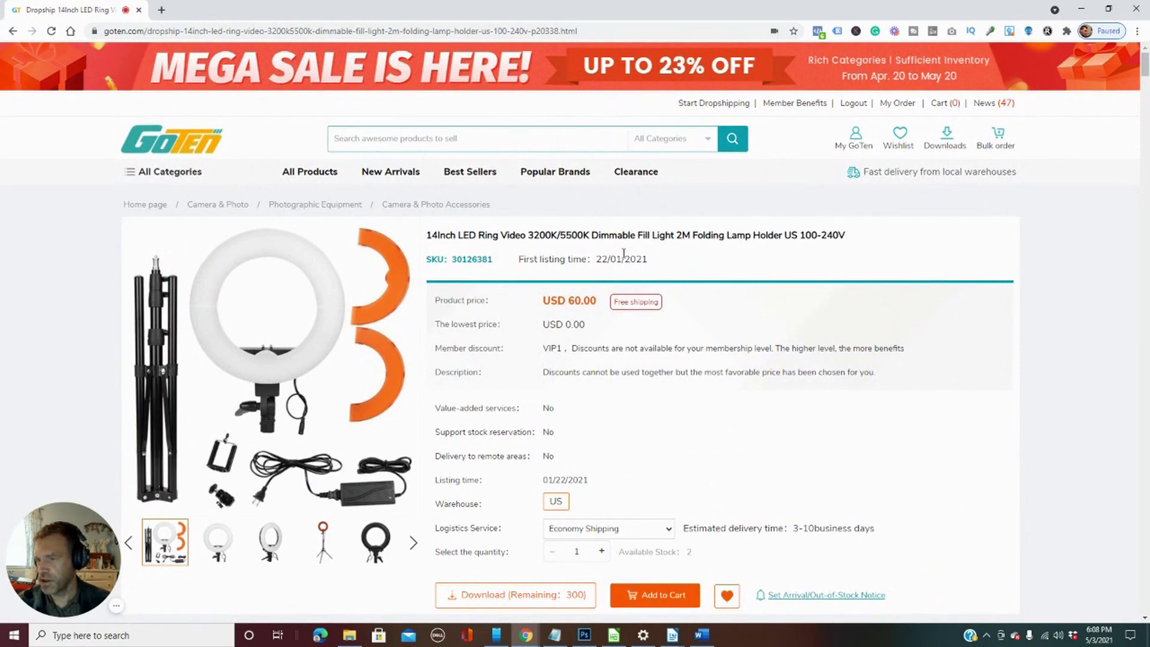
scroll(863, 470, "down", 1)
scroll(863, 469, "up", 1)
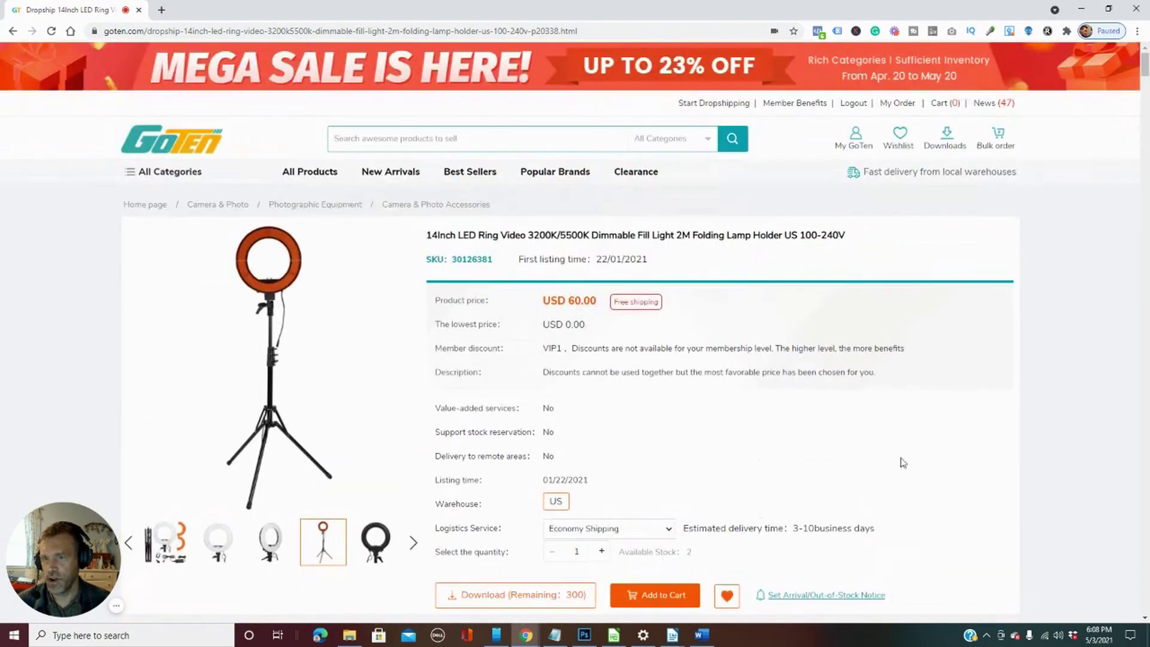
scroll(632, 384, "down", 10)
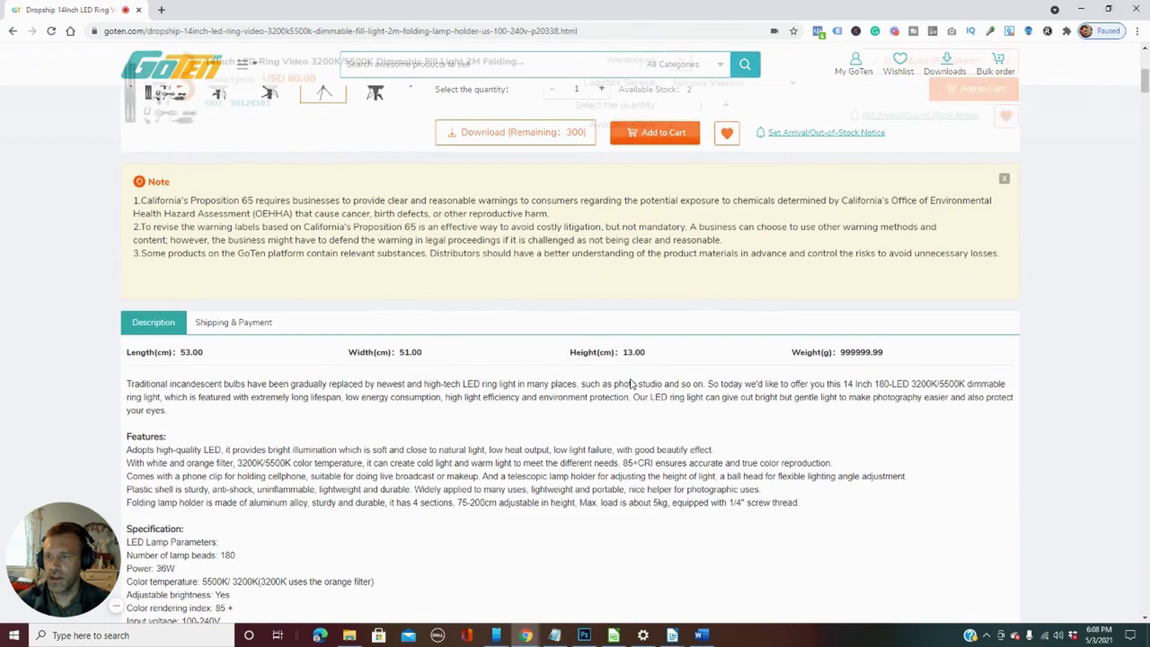
scroll(630, 383, "up", 2)
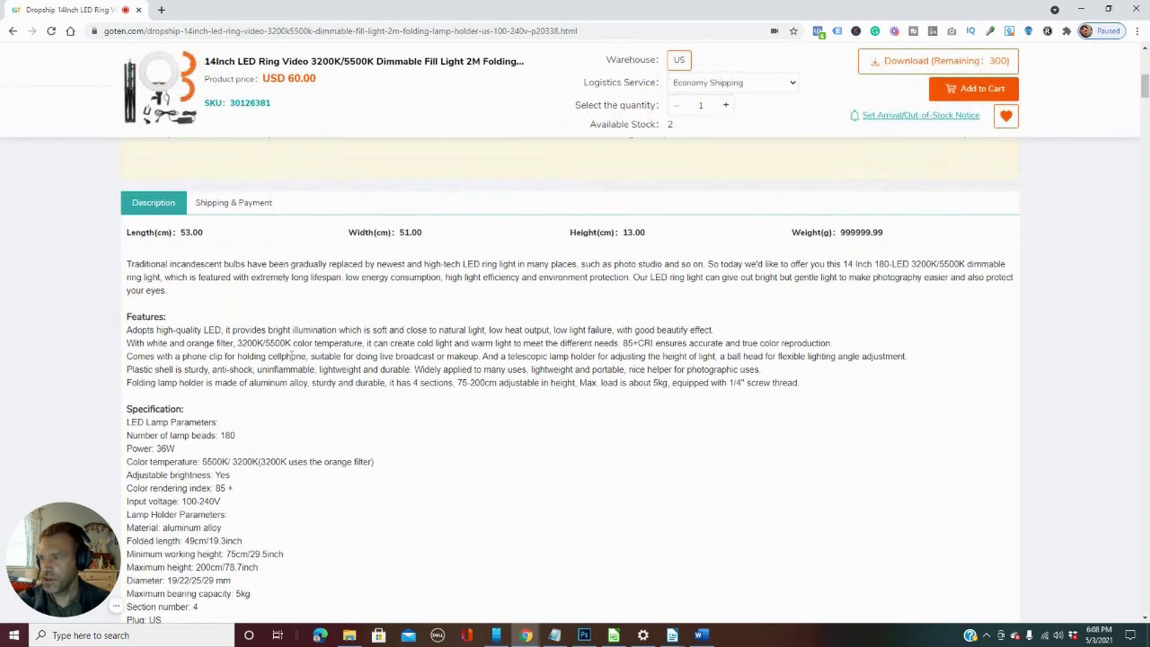
left_click_drag(184, 292, 135, 267)
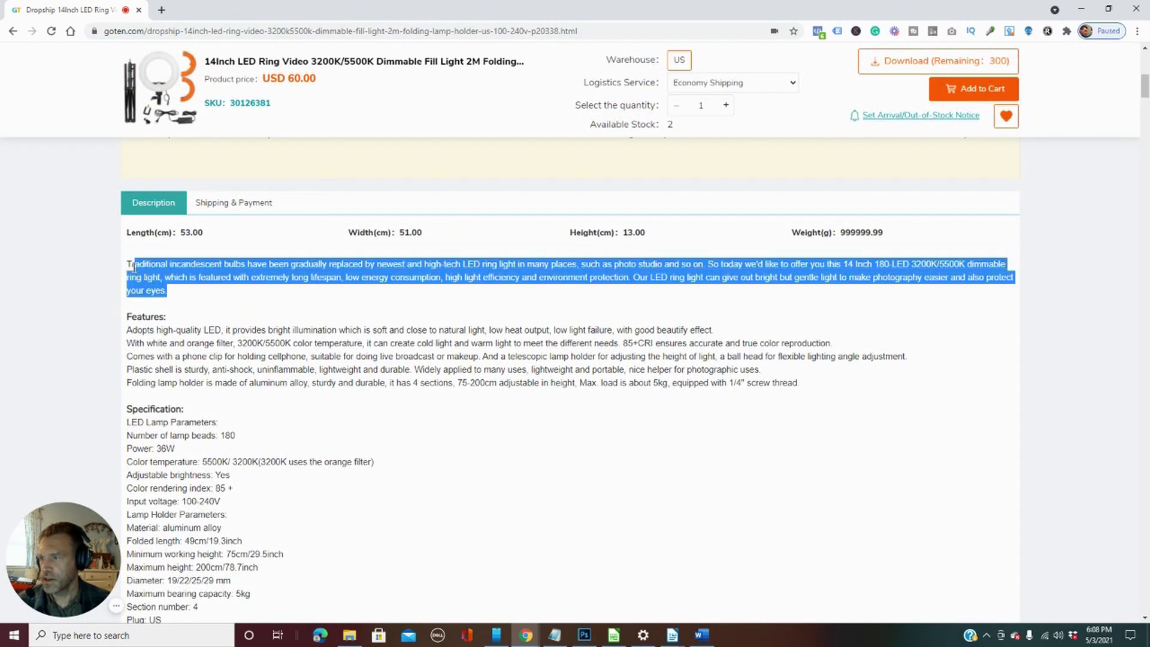
right_click(146, 271)
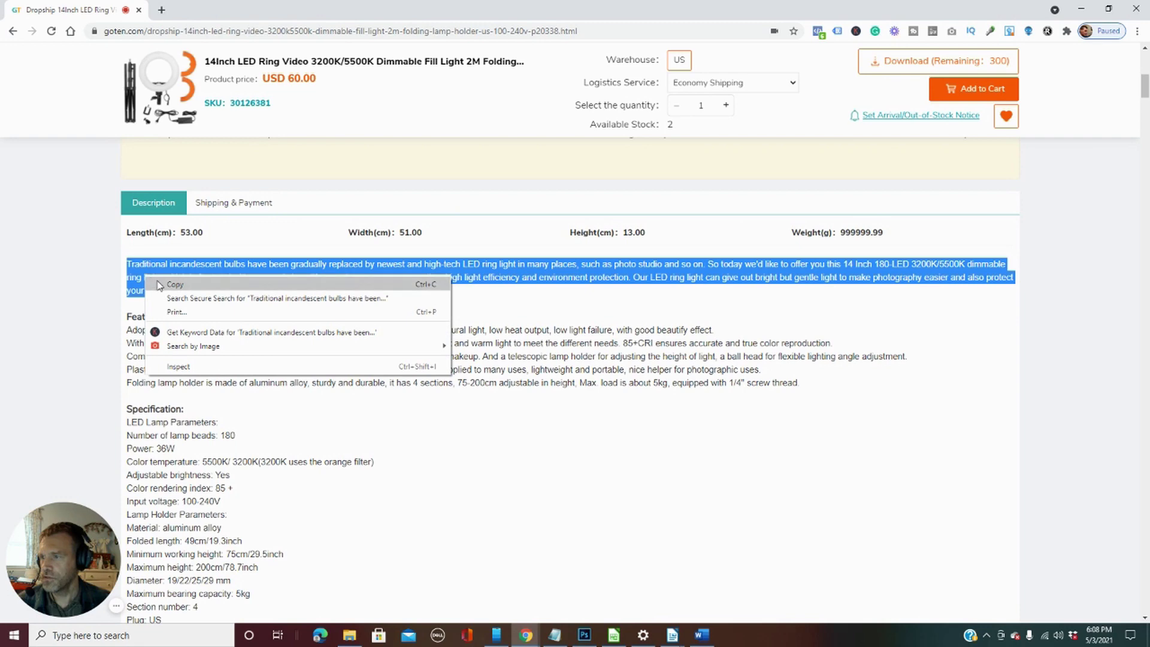
left_click(158, 283)
Paste the copied paragraph into the Bullet Point field of the ring light's Amazon listing and submit the changes.
left_click(1109, 9)
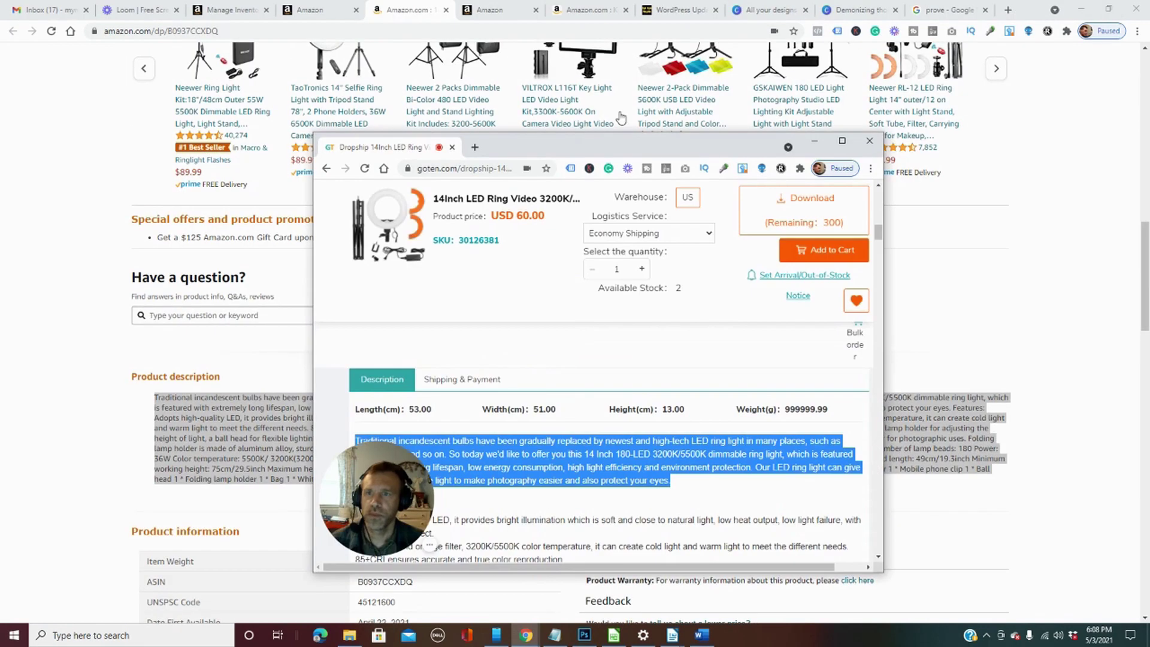
key("alt+Tab")
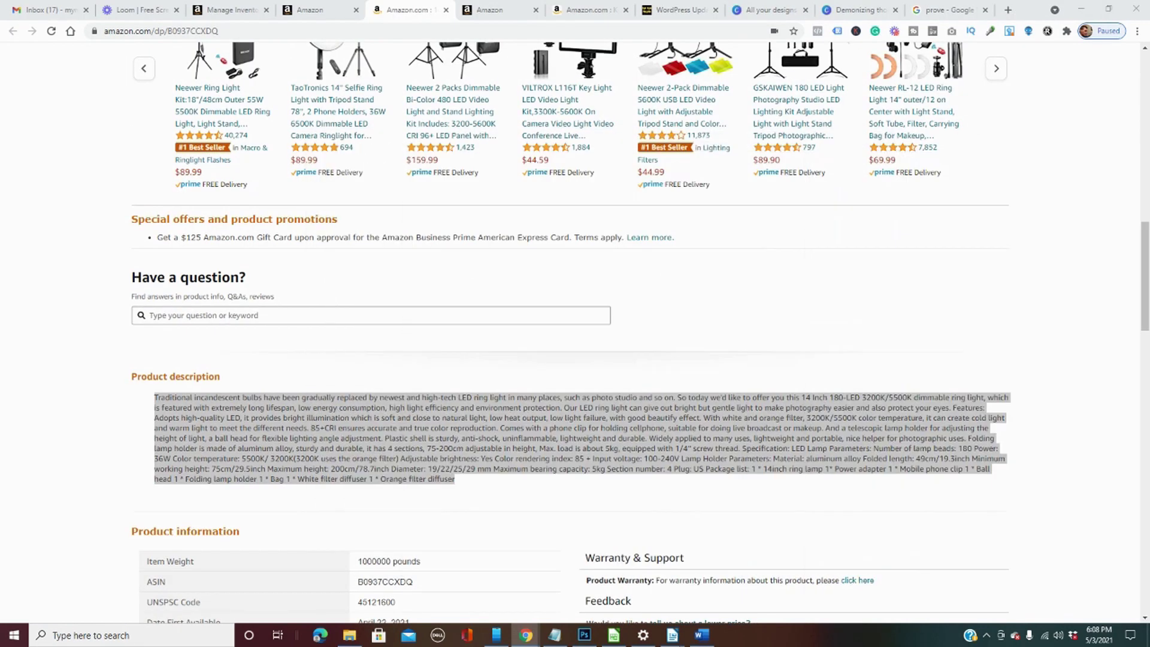
left_click(323, 10)
scroll(401, 294, "down", 5)
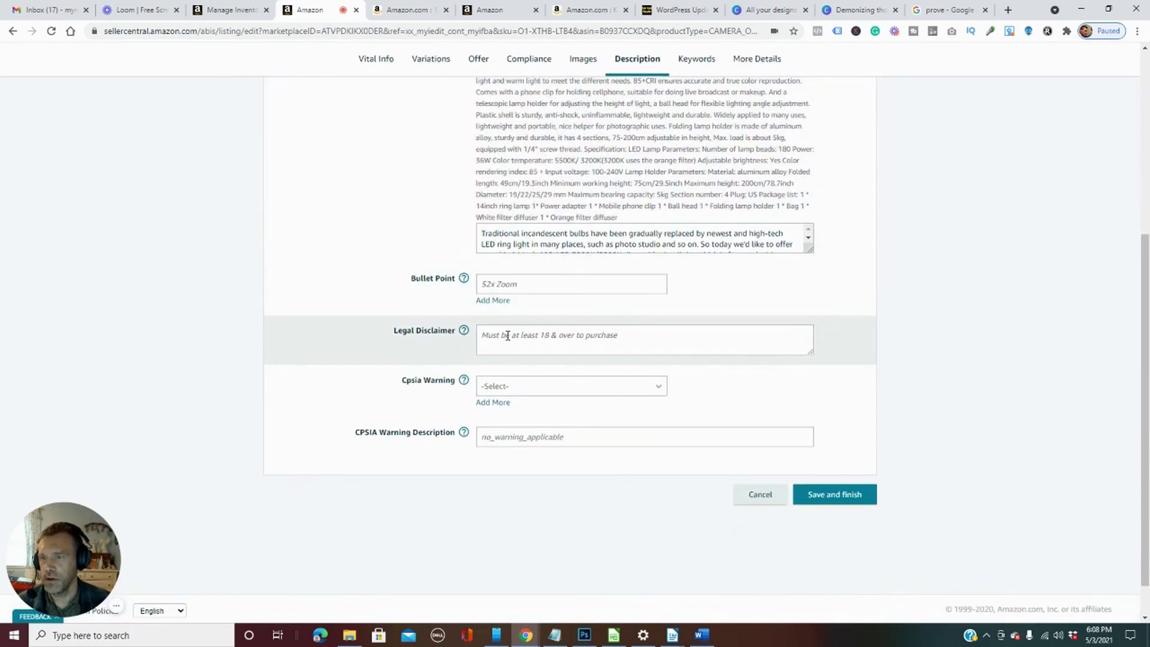
scroll(512, 338, "up", 3)
scroll(512, 338, "down", 2)
left_click(506, 342)
right_click(505, 344)
left_click(557, 431)
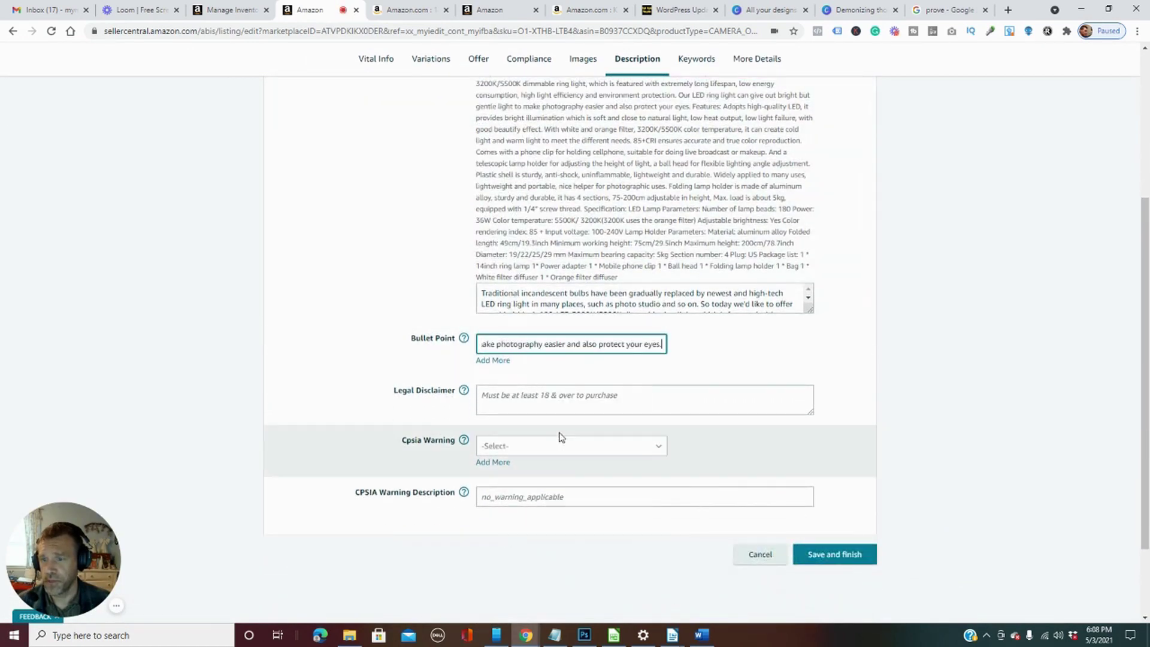
left_click(845, 556)
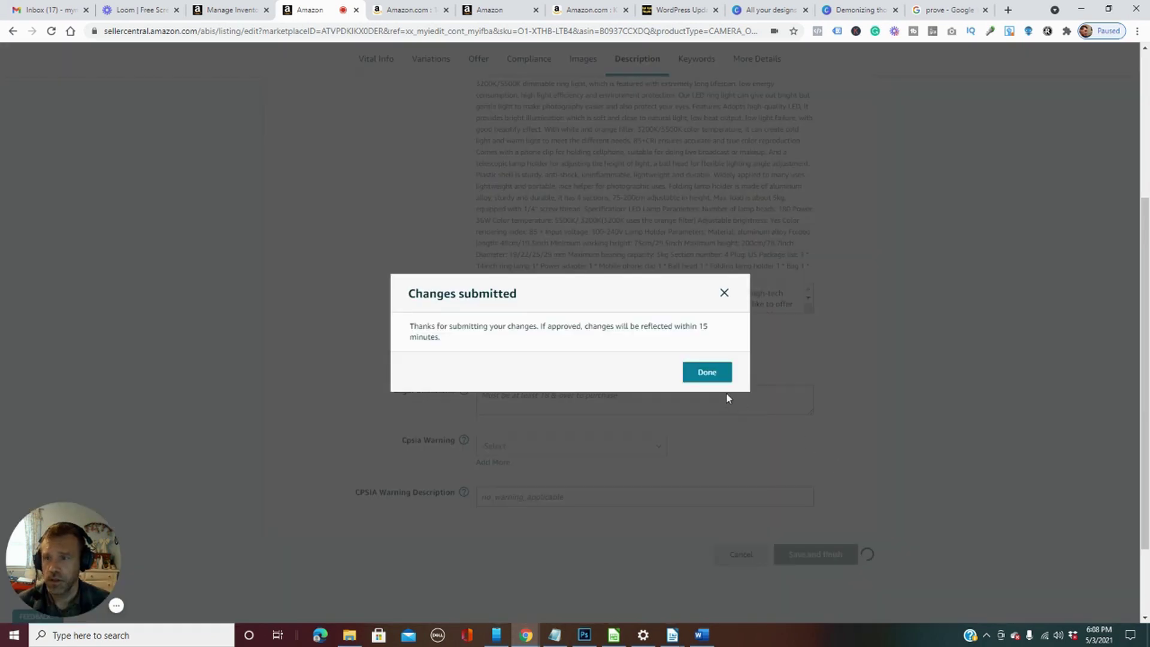
left_click(706, 378)
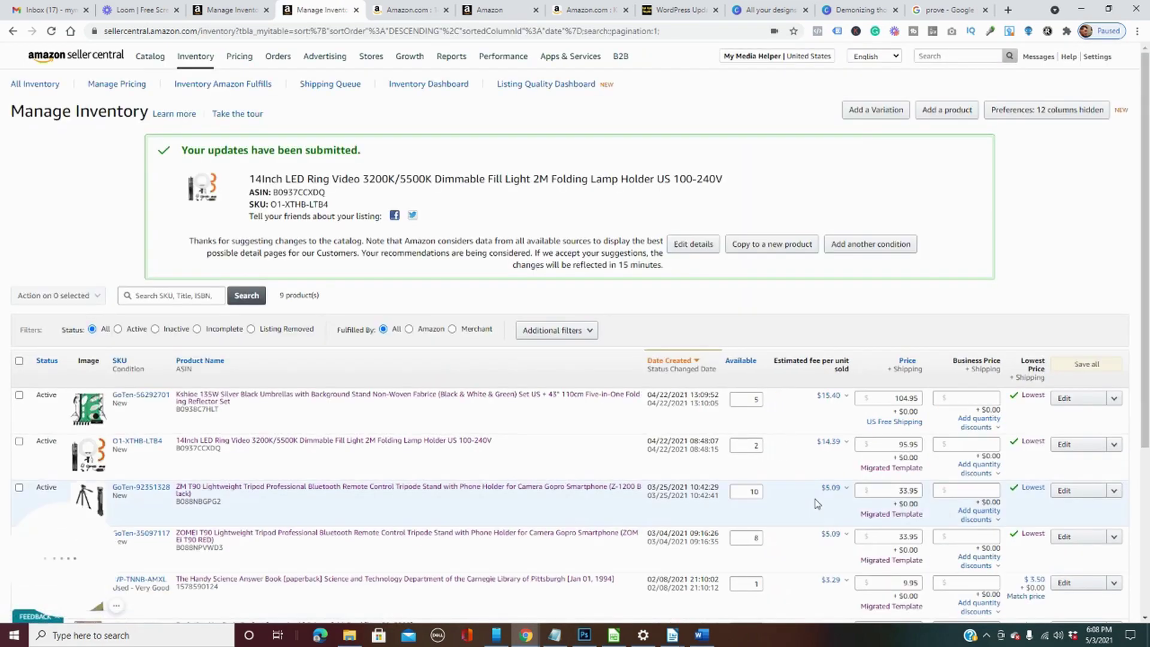
Check the upper part of the ring light's live Amazon product page, around the title and price.
left_click(410, 10)
scroll(319, 216, "up", 4)
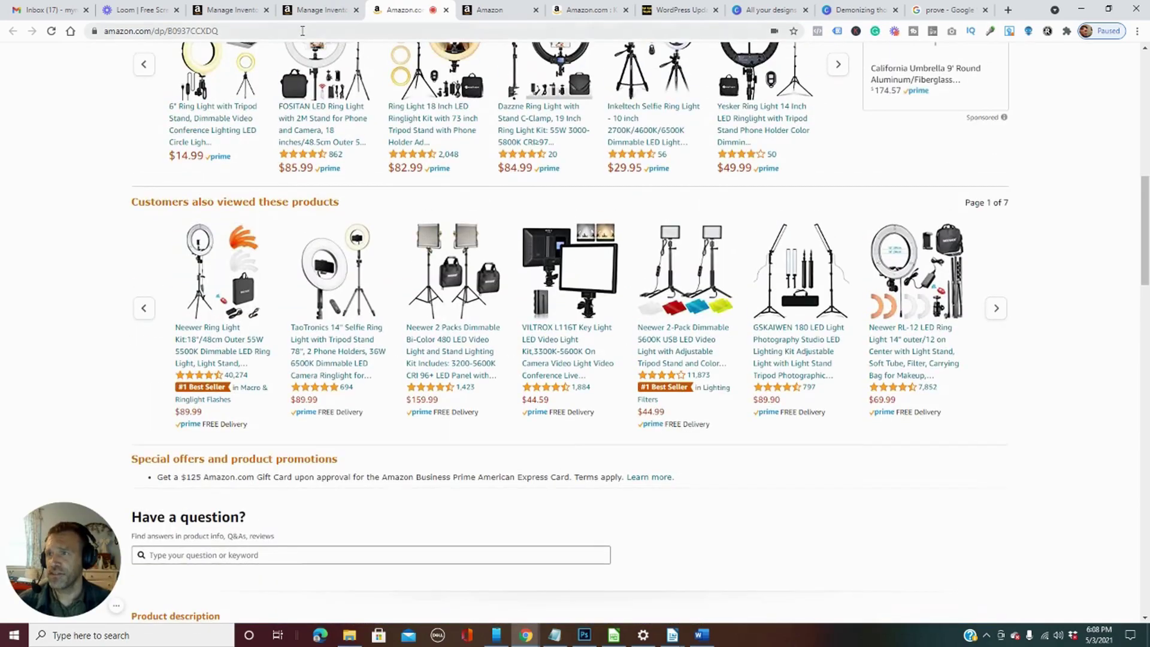
scroll(318, 348, "up", 10)
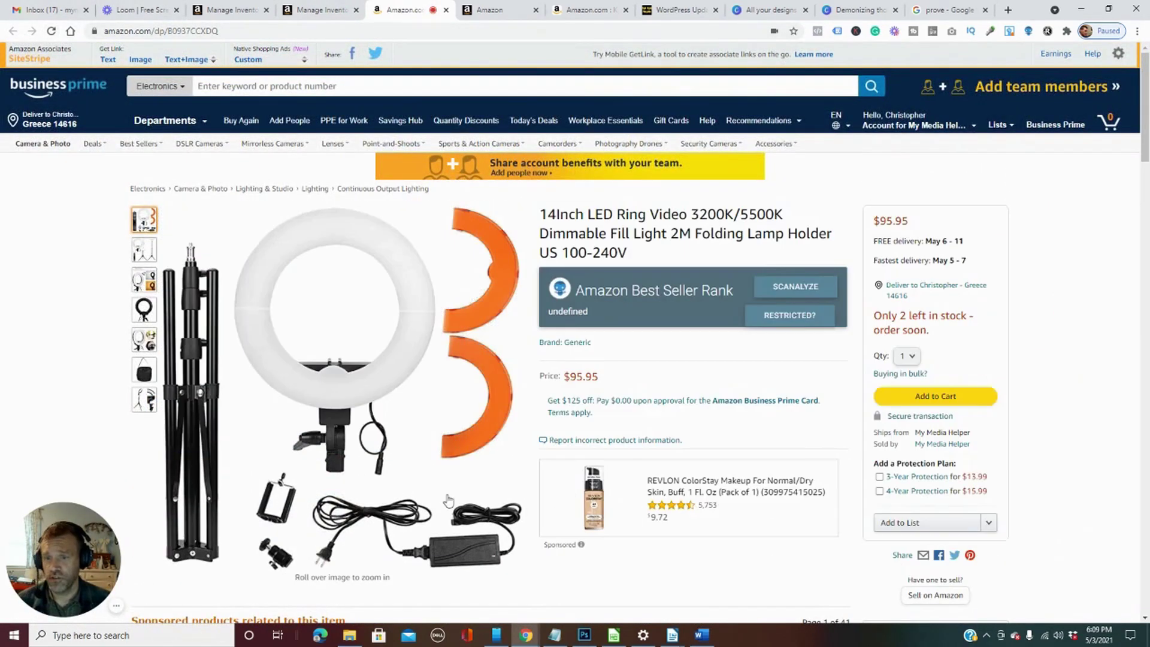
scroll(534, 482, "down", 1)
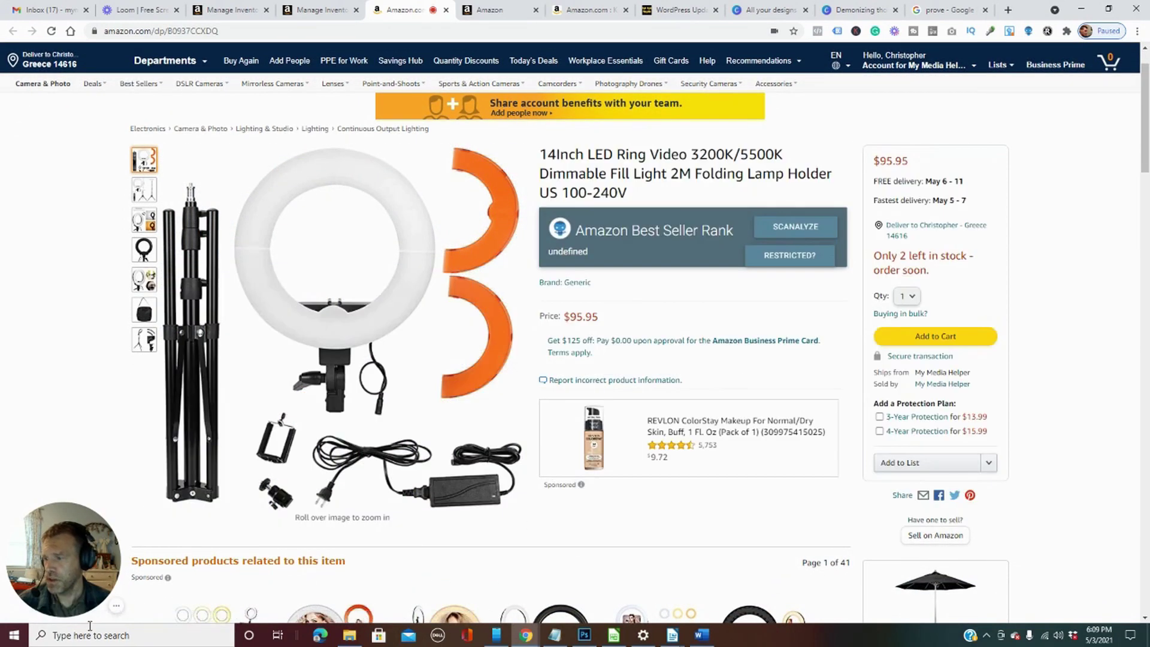
left_click(118, 609)
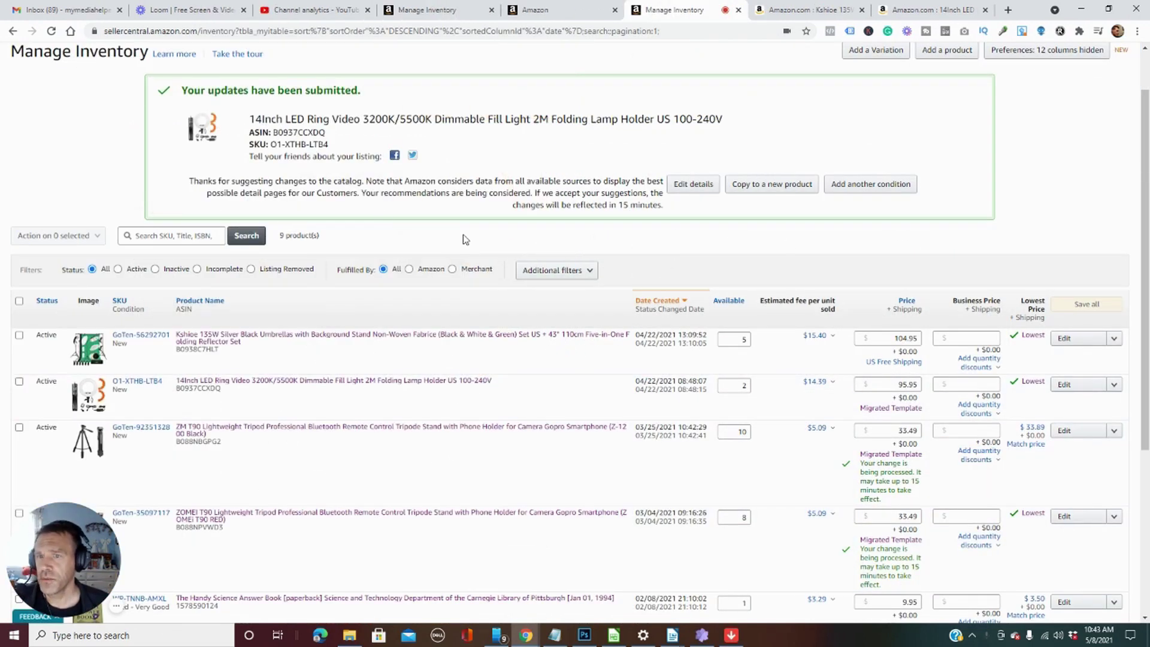
Close the Kshioe umbrella kit's product page and highlight all the bullet points on the ring light's live page.
left_click(800, 13)
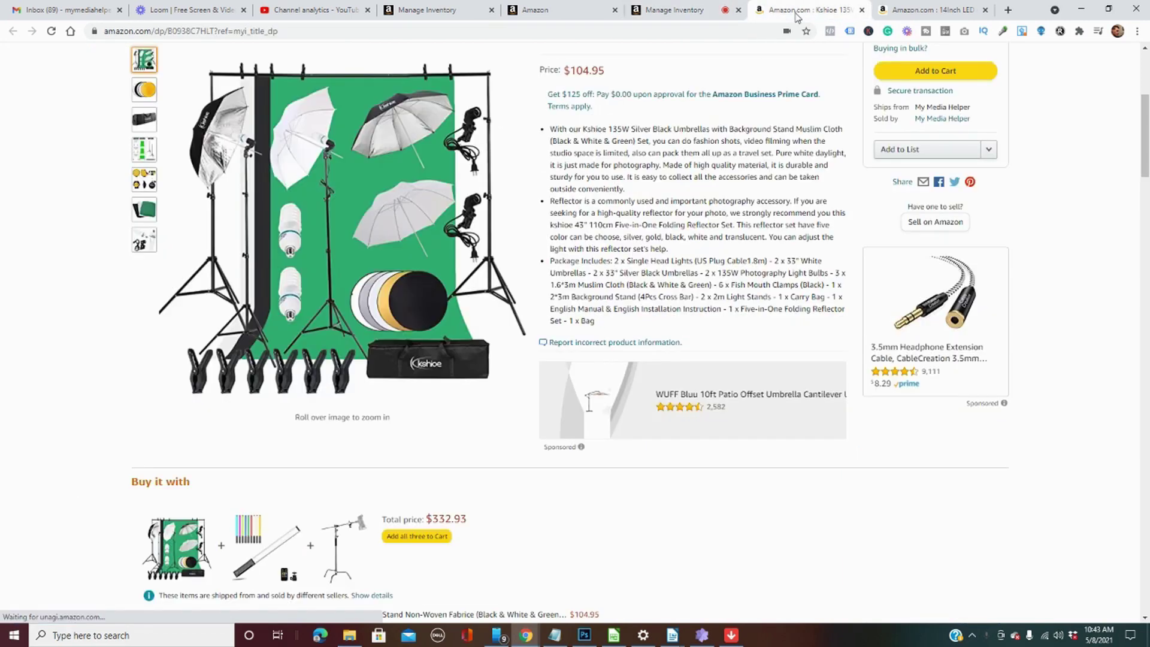
left_click(866, 12)
scroll(546, 413, "down", 2)
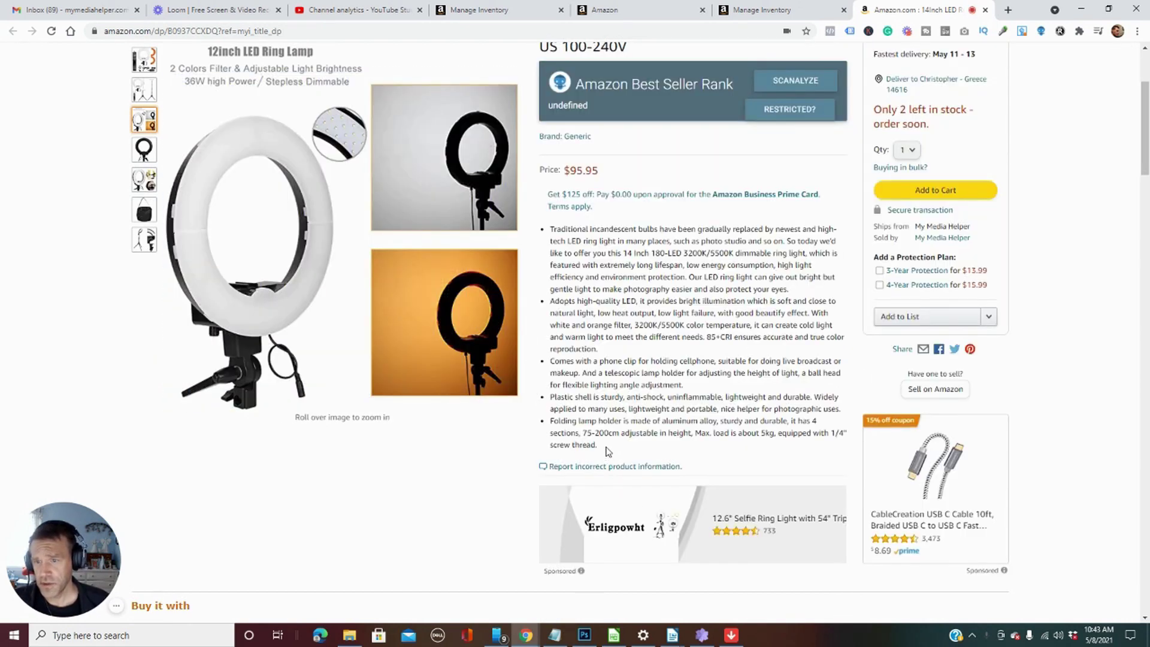
left_click_drag(599, 446, 546, 231)
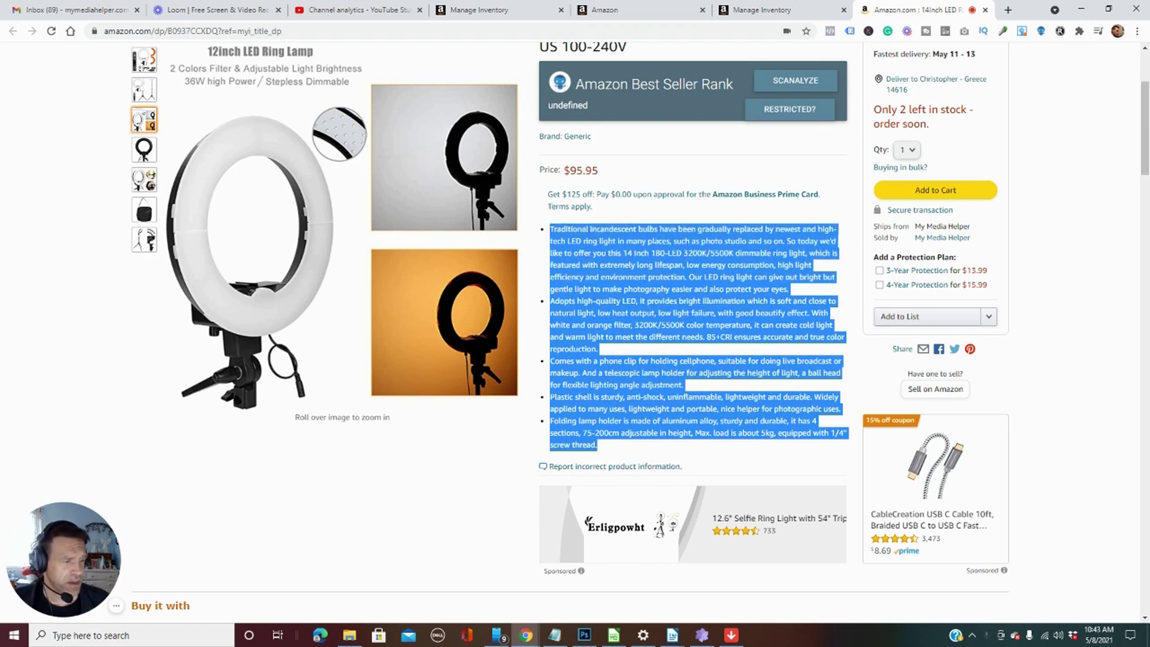
Compare the Features lines on the GoTen ring light page with the bullet point notes kept in Notepad.
key("alt+Tab")
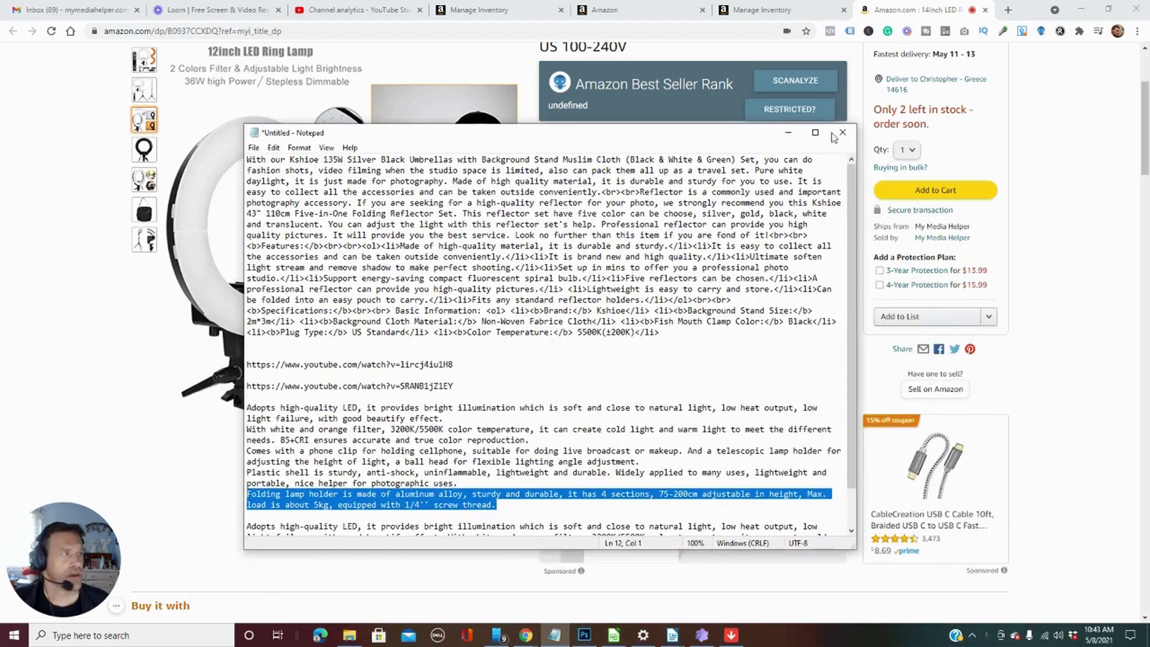
key("alt+Tab")
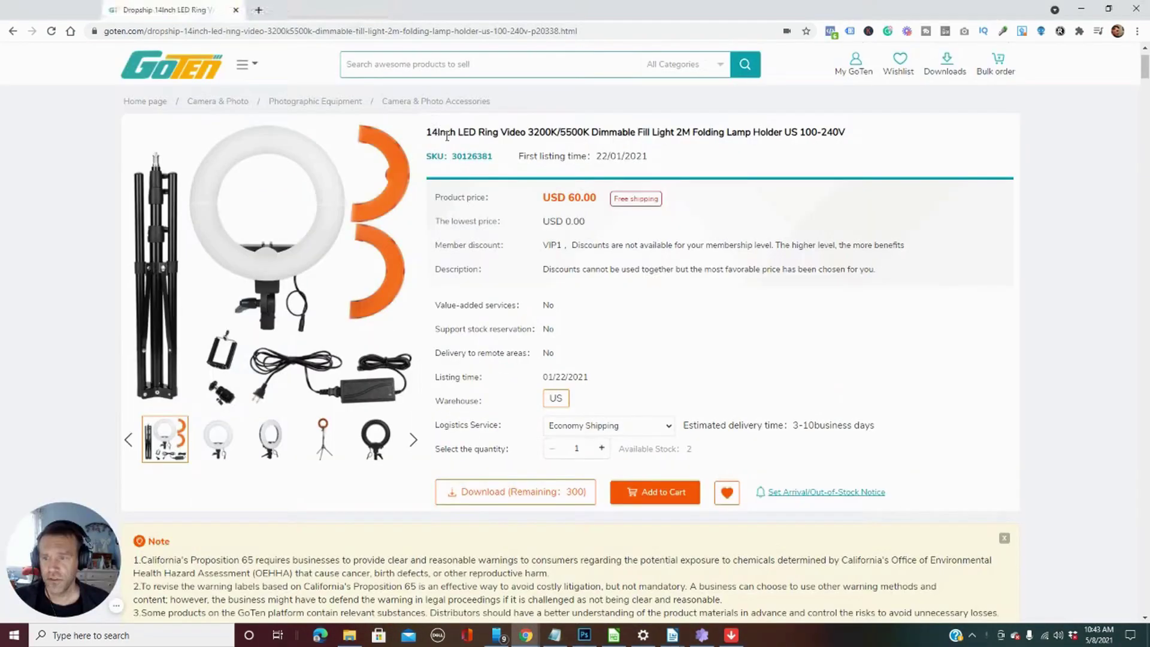
scroll(410, 429, "down", 4)
scroll(726, 418, "down", 4)
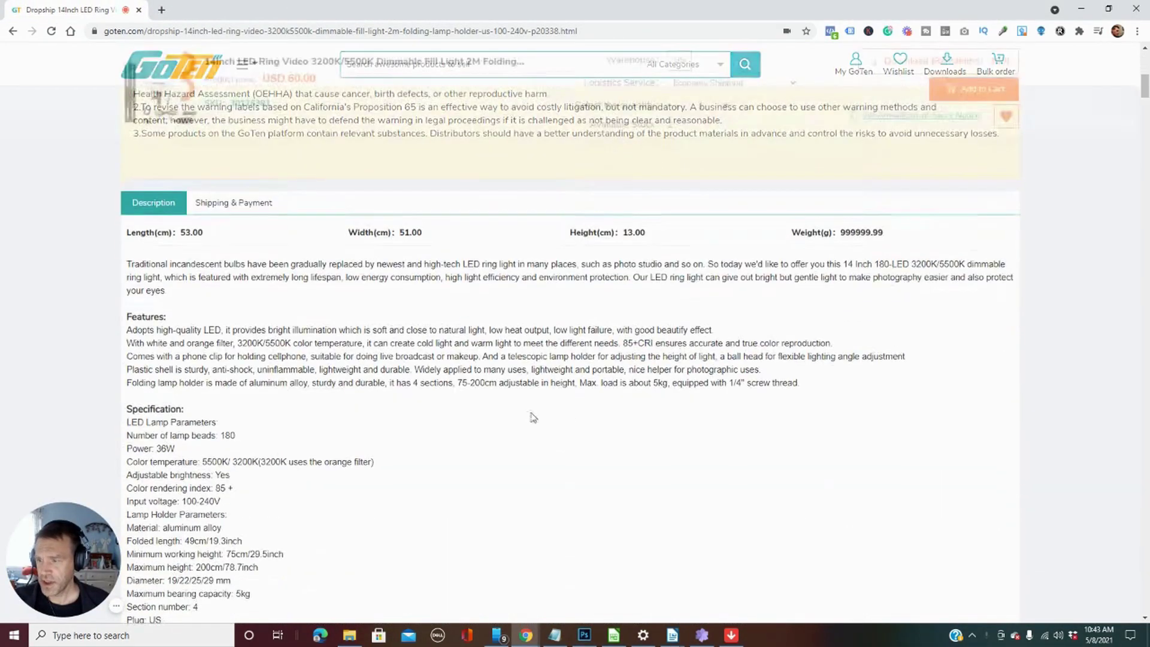
left_click_drag(838, 403, 98, 333)
left_click(1082, 9)
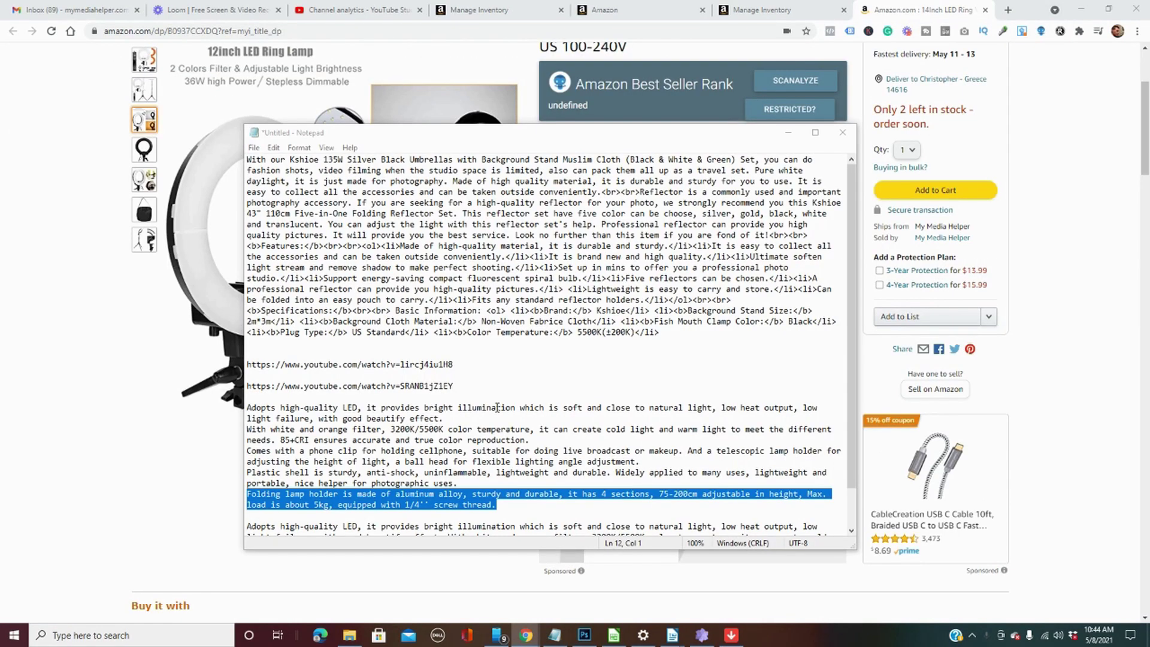
scroll(551, 430, "down", 1)
left_click_drag(655, 135, 0, 135)
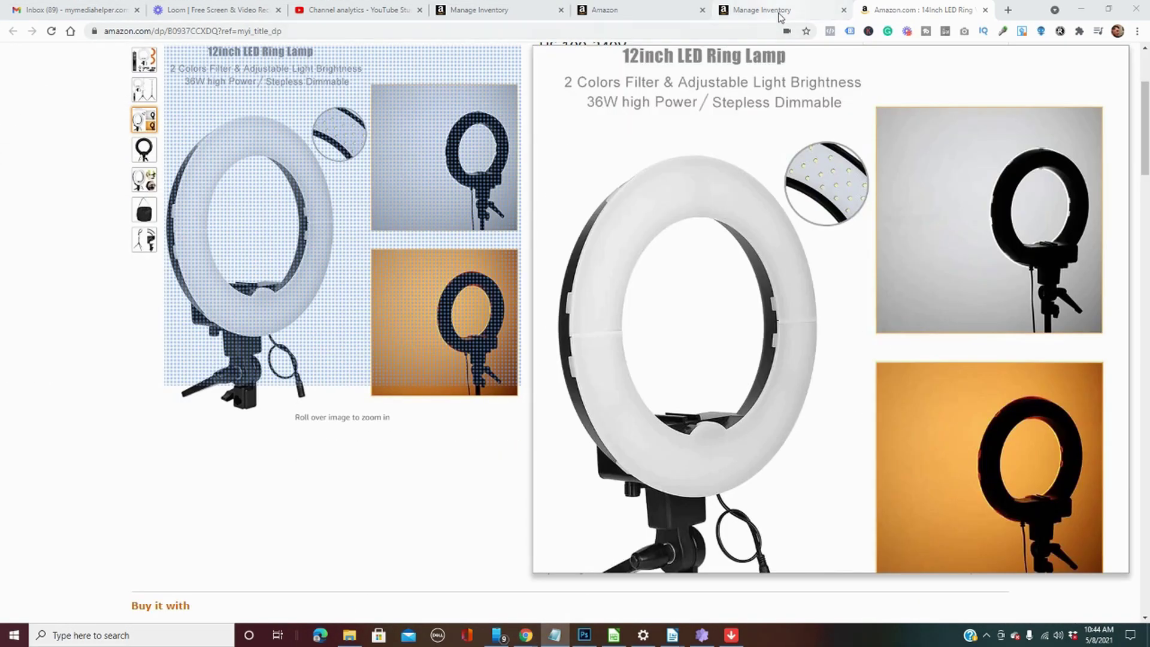
Find and highlight the full product description on the ring light's live Amazon page.
left_click(778, 15)
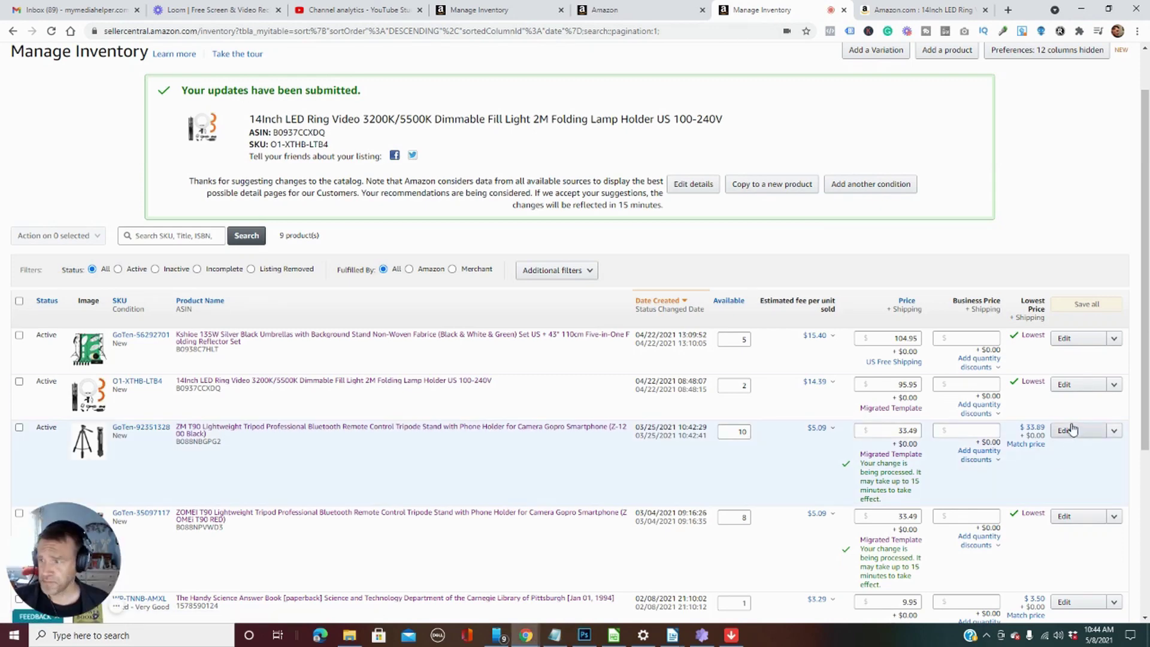
left_click(873, 10)
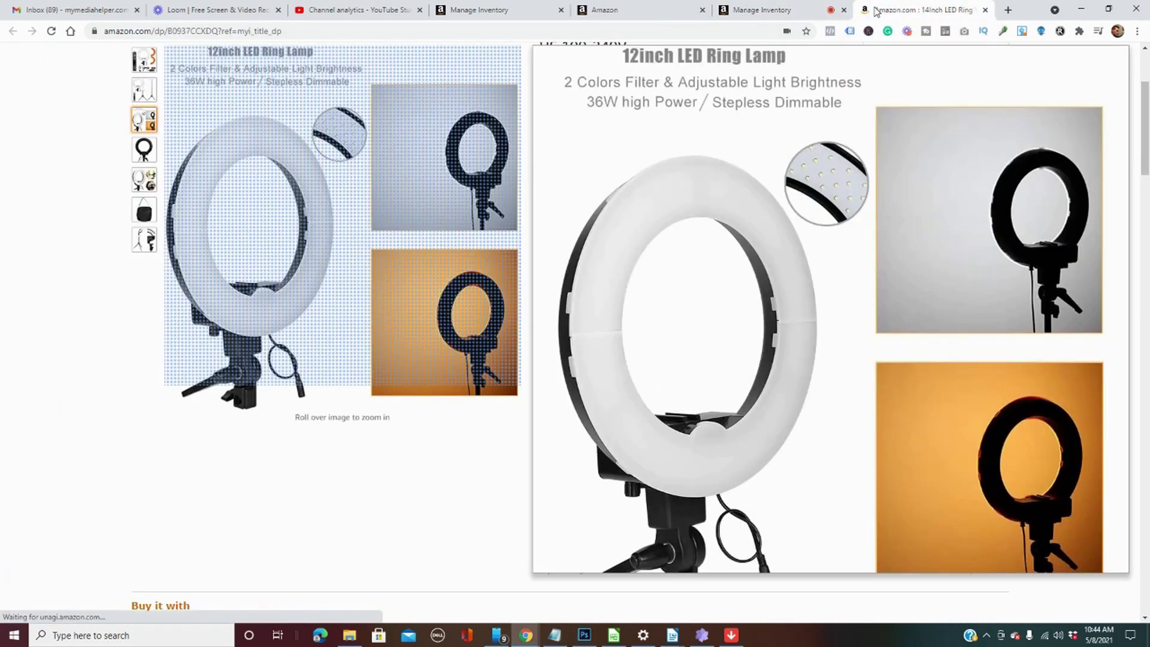
scroll(392, 331, "down", 5)
left_click(65, 358)
scroll(66, 360, "down", 15)
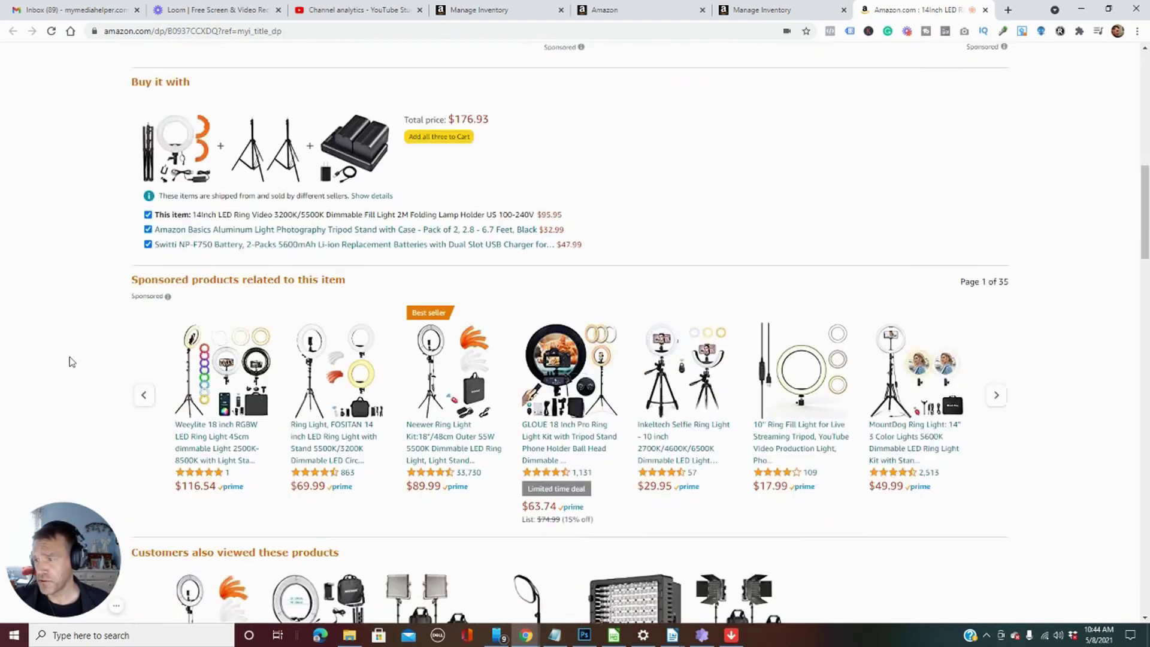
left_click_drag(539, 407, 157, 314)
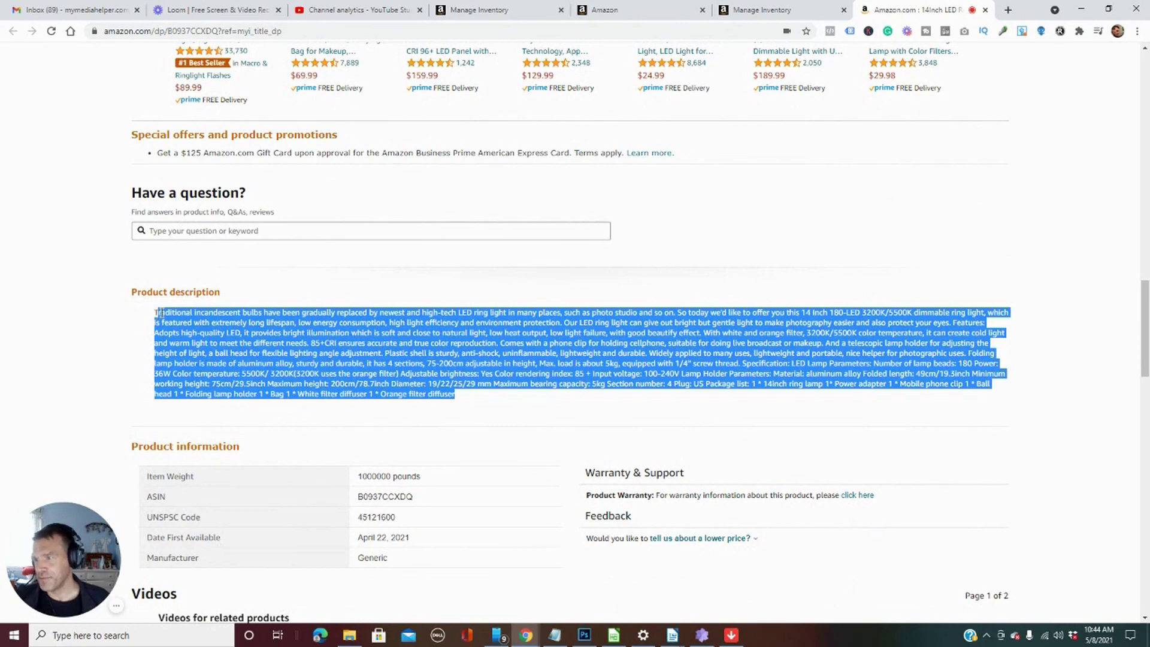
left_click(477, 432)
left_click_drag(477, 408, 156, 313)
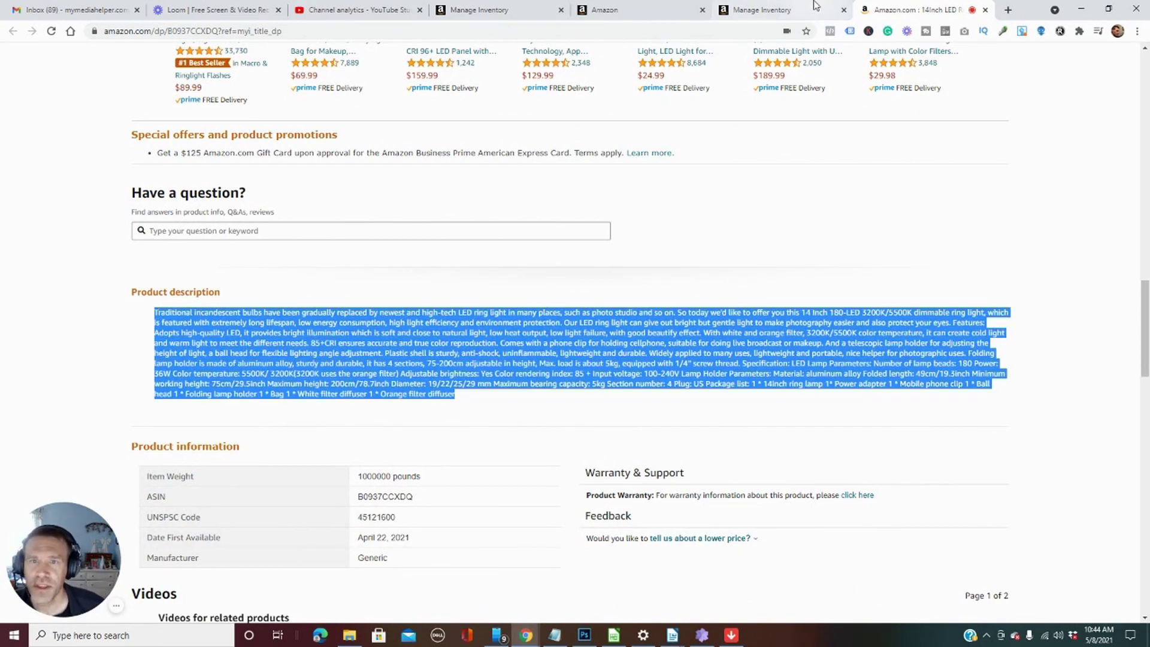
Open the ring light's listing for editing at its description and bullet point fields, and bring up the Notepad notes over them.
left_click(770, 10)
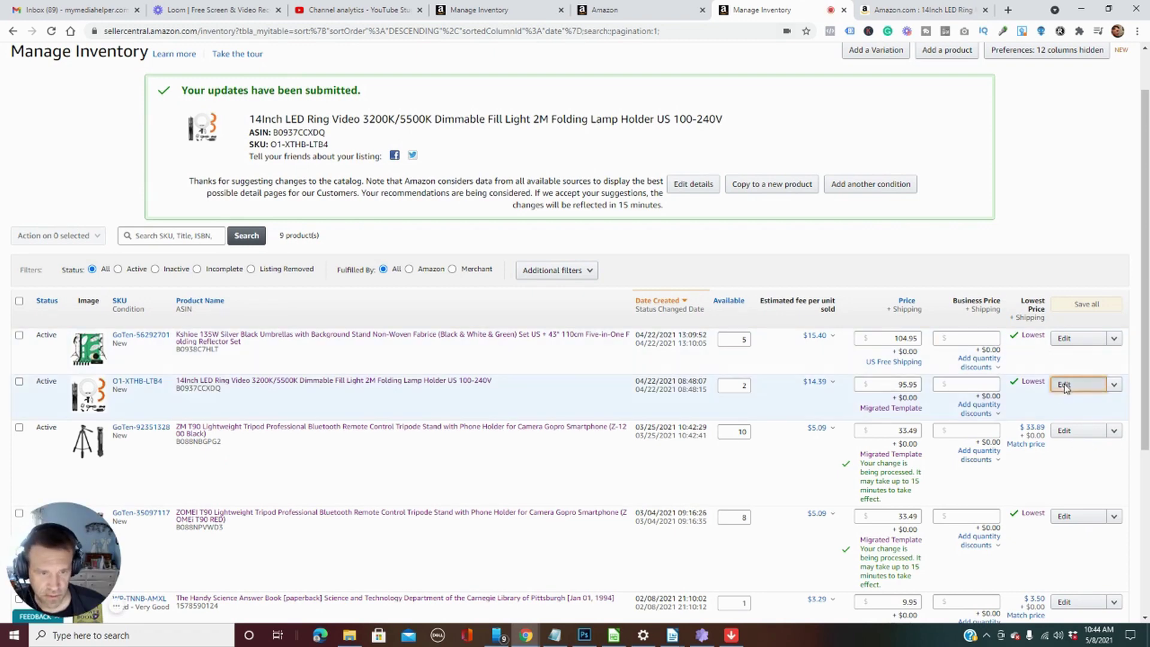
left_click(1065, 384)
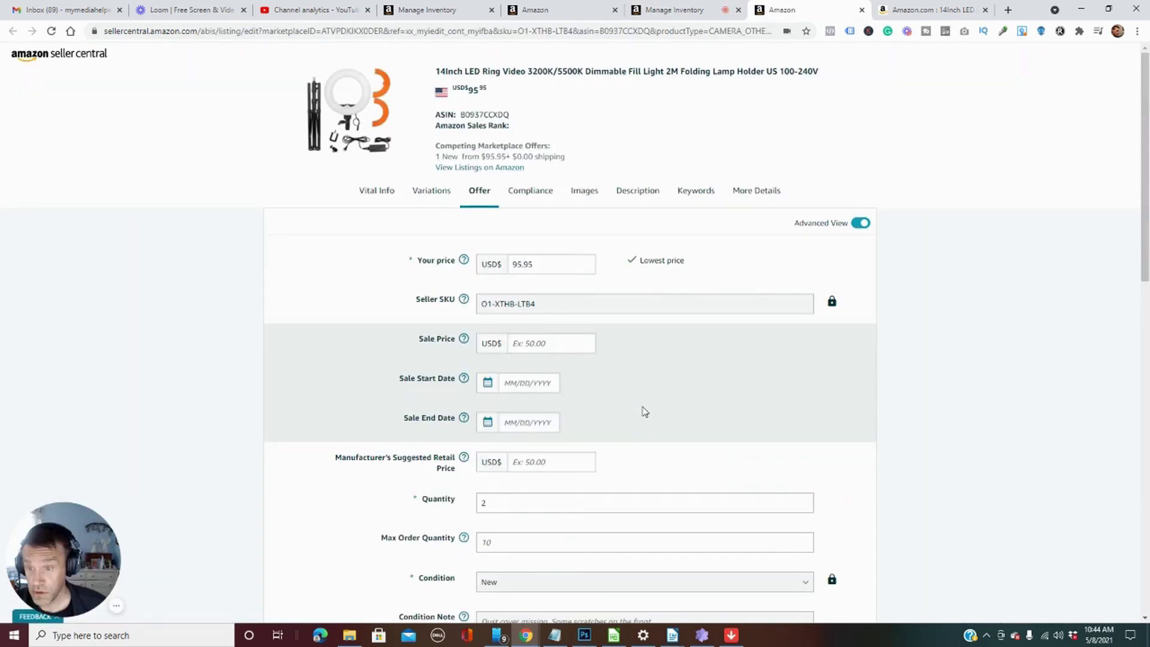
left_click(630, 191)
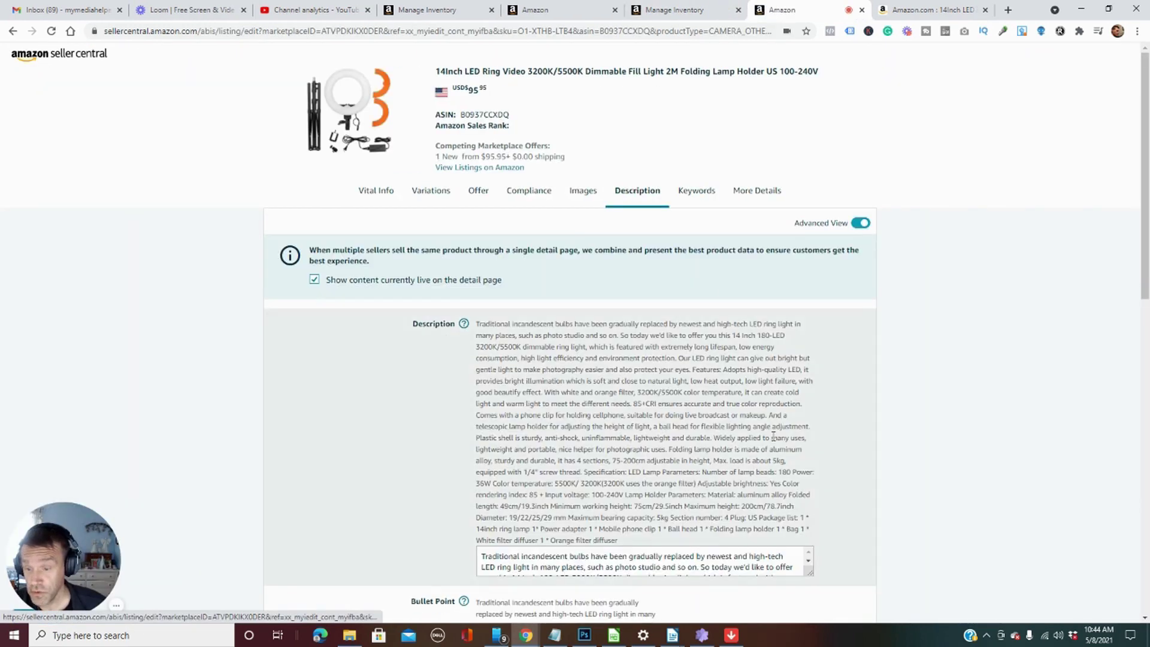
scroll(773, 442, "down", 8)
scroll(773, 442, "up", 3)
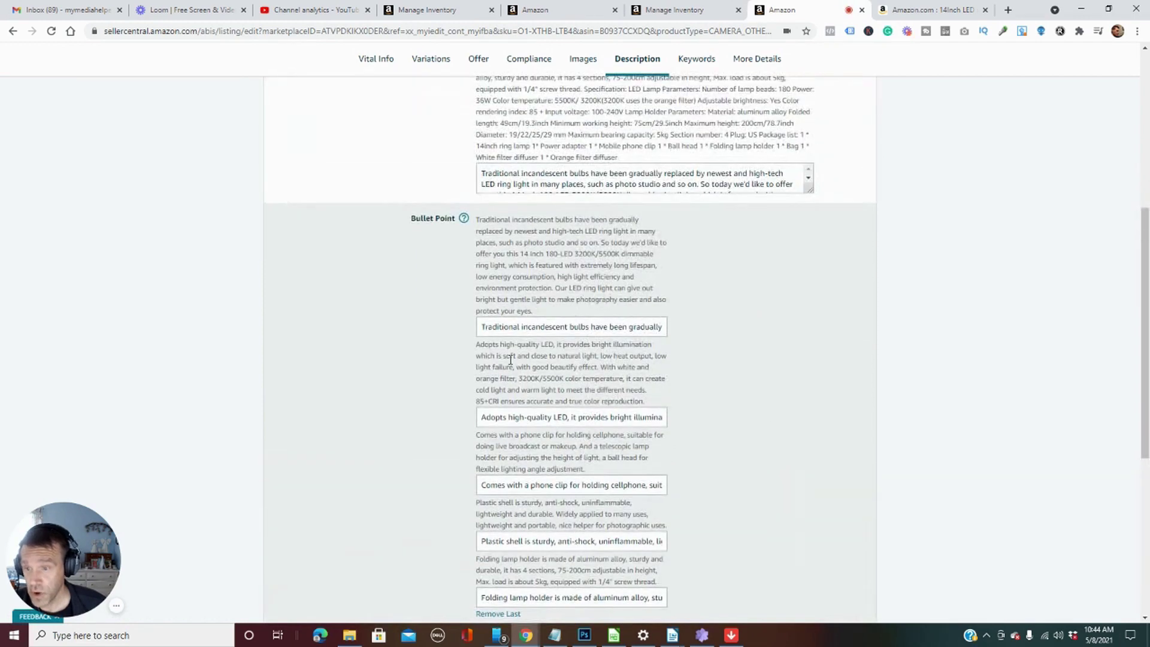
scroll(502, 562, "down", 2)
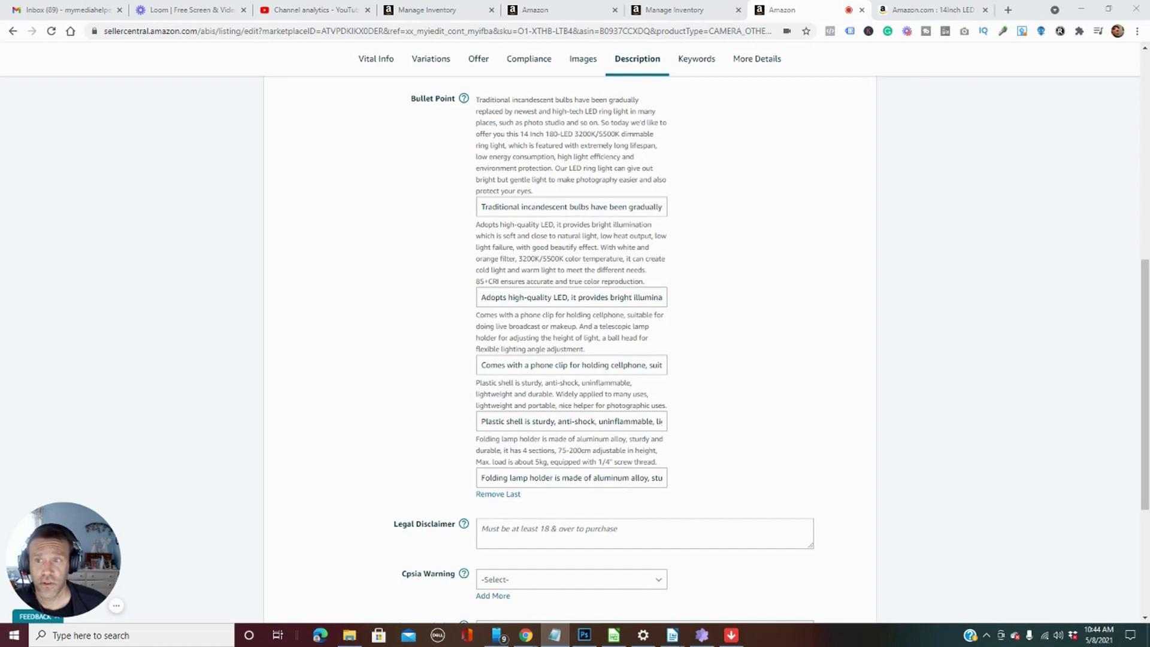
key("alt+Tab")
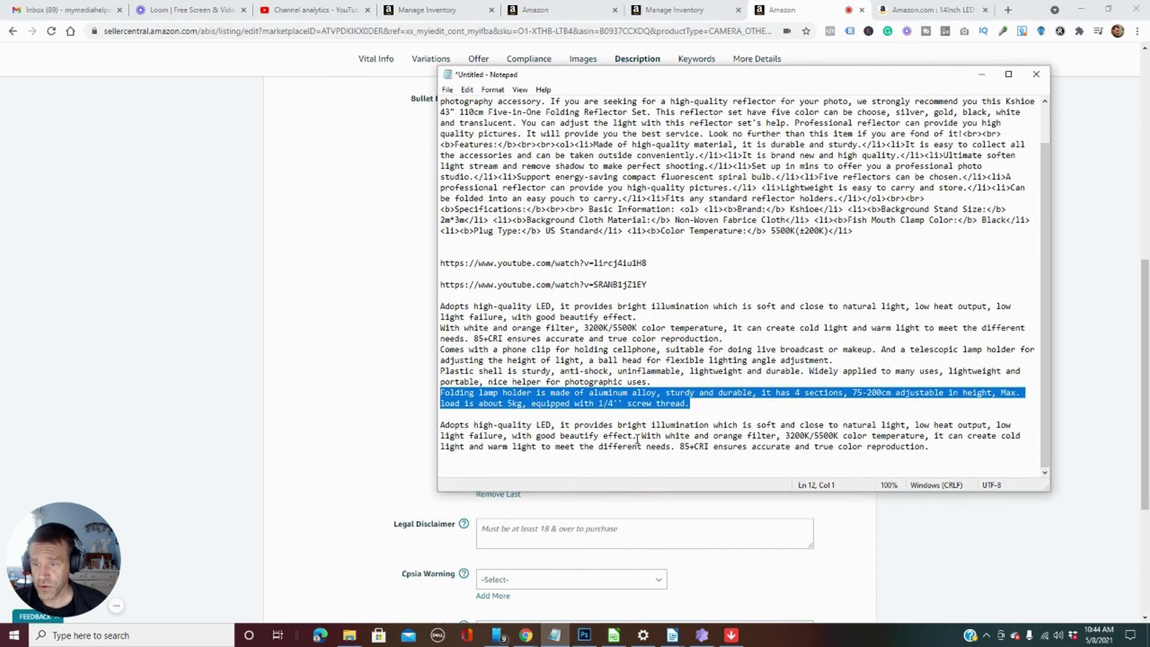
Set the Notepad notes aside and highlight the live description text above the Description field in the ring light's listing editor.
left_click(755, 395)
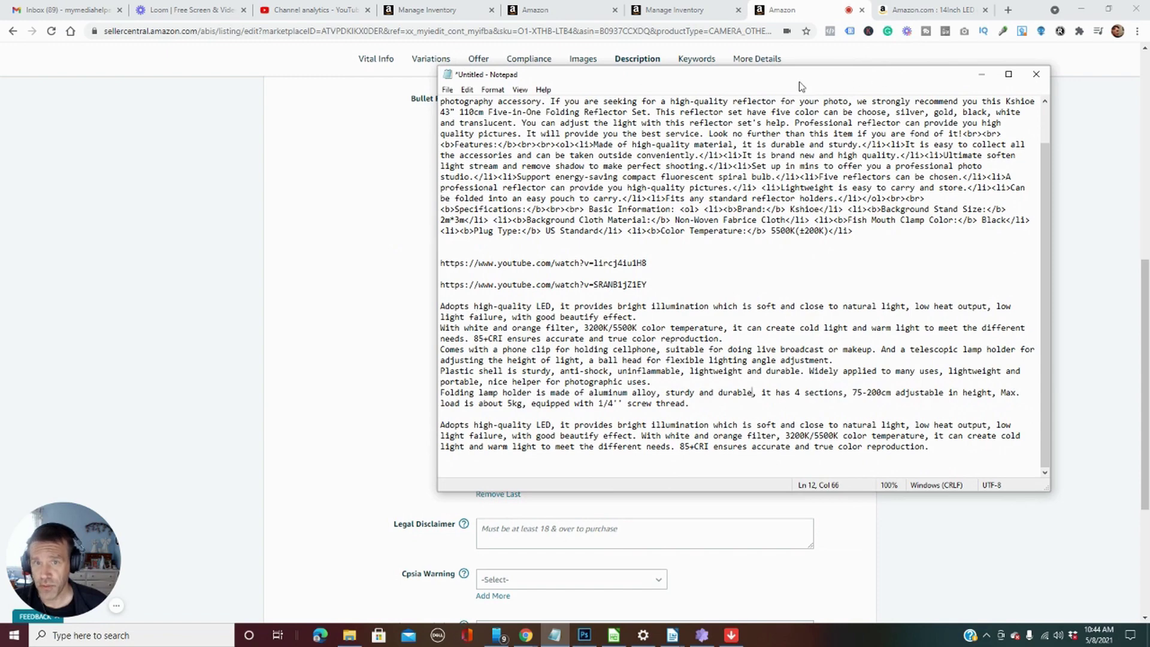
left_click_drag(800, 78, 640, 357)
left_click(629, 303)
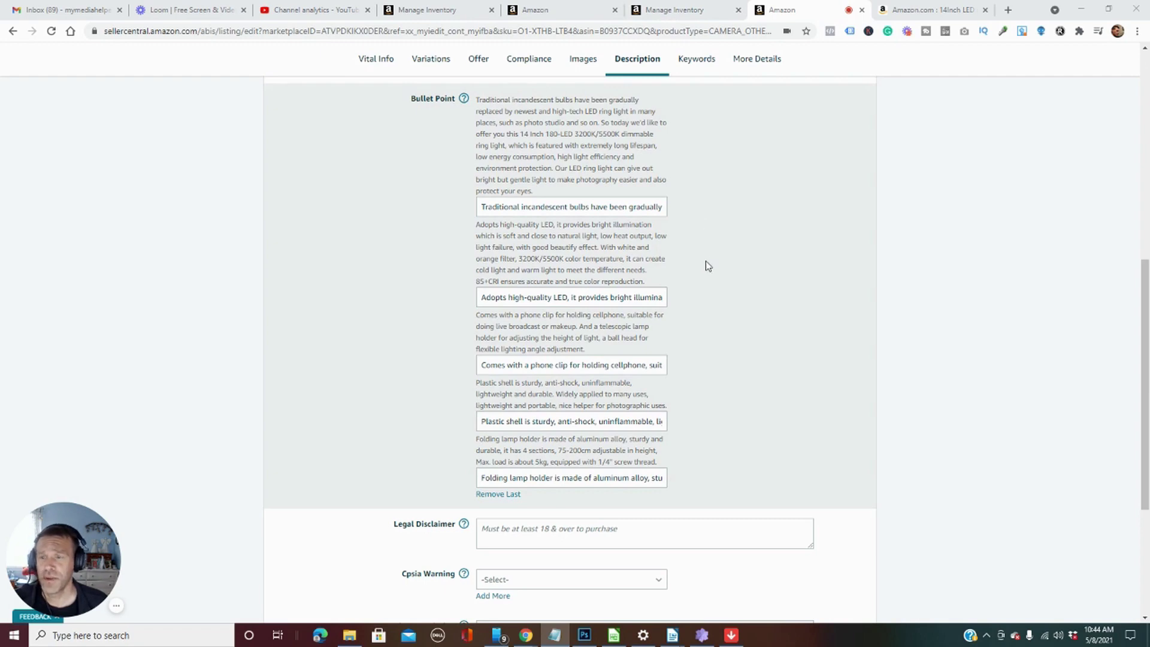
scroll(660, 260, "up", 2)
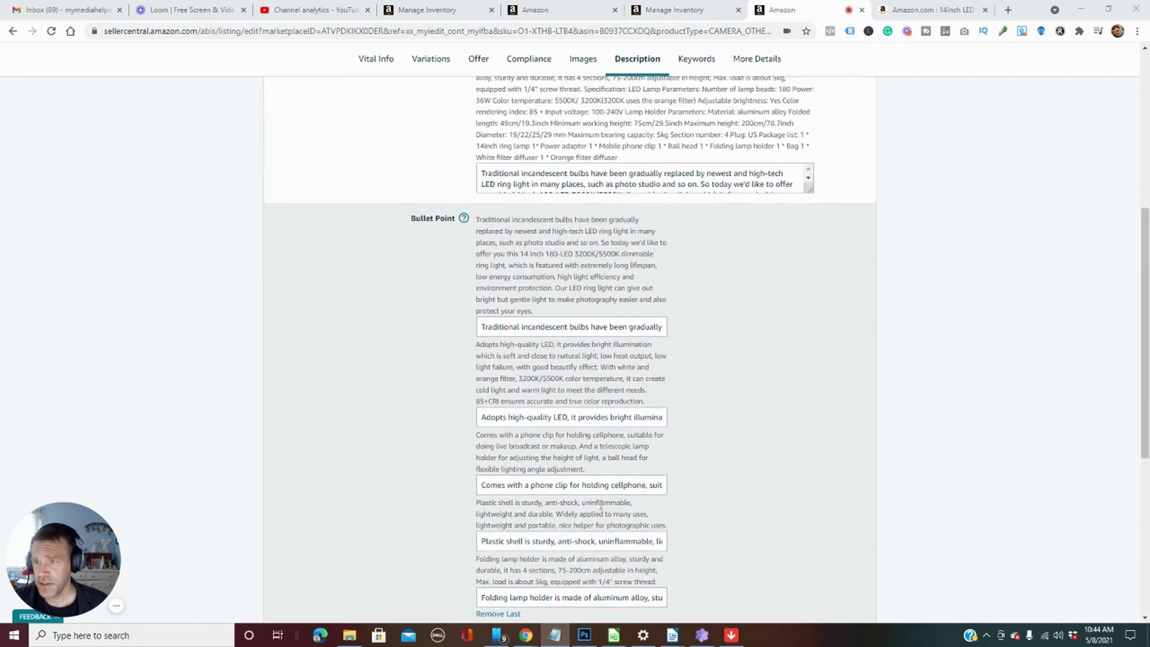
scroll(671, 404, "up", 4)
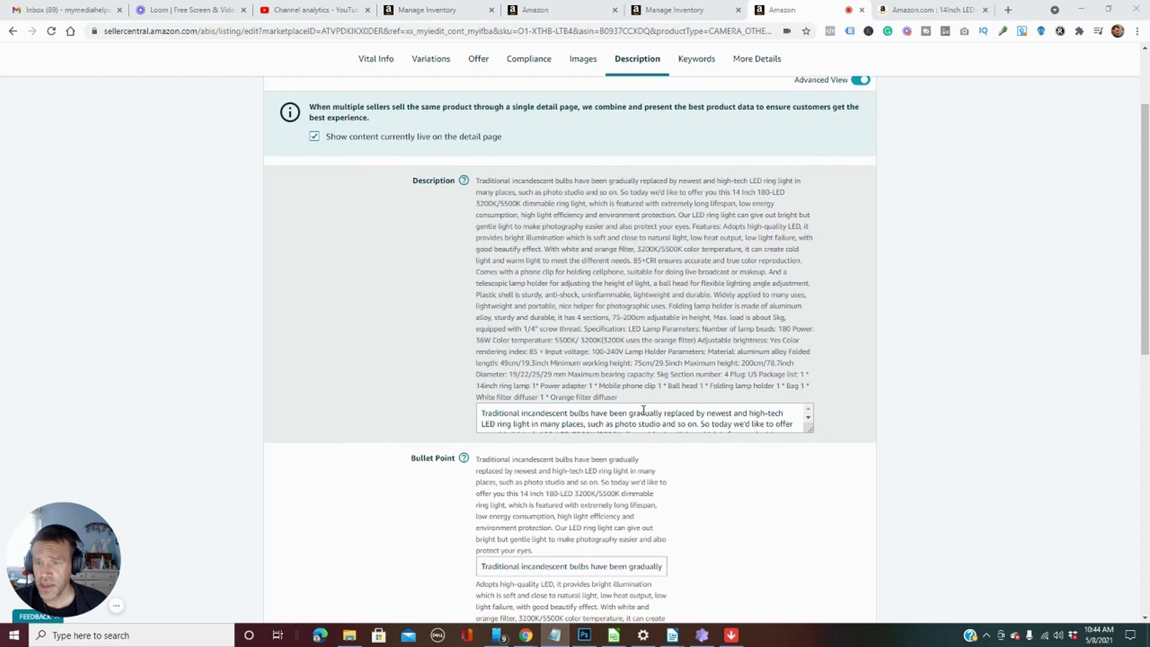
left_click_drag(625, 402, 467, 205)
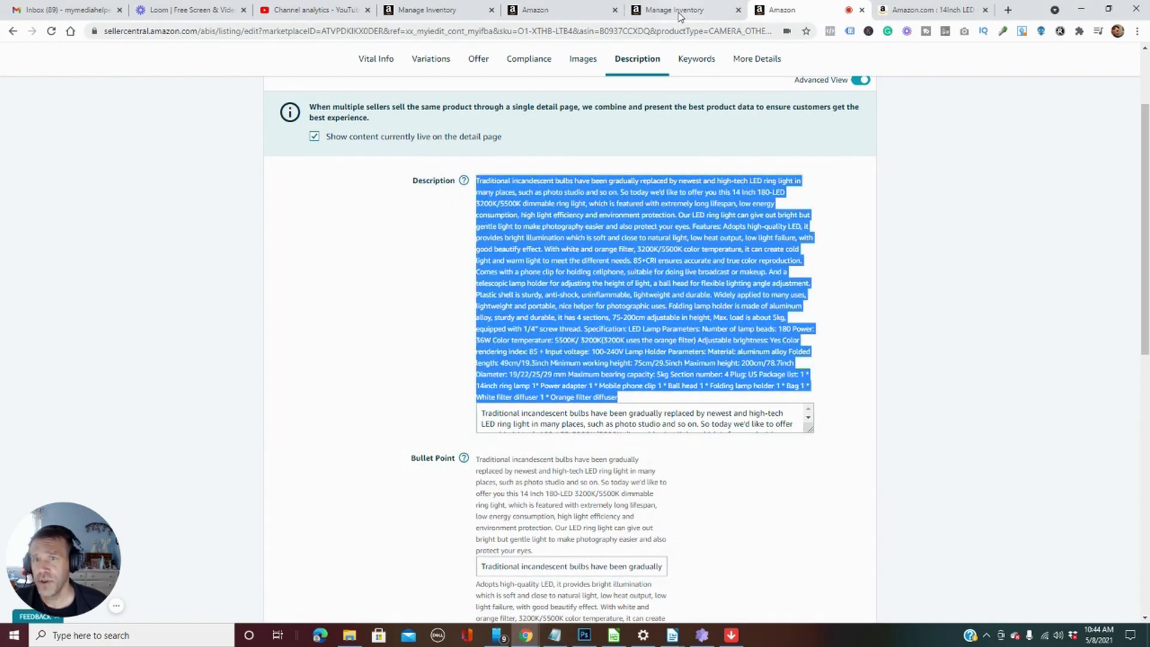
Return to the product description on the ring light's live Amazon page and clear its text highlight.
left_click(679, 12)
left_click(783, 9)
left_click(932, 9)
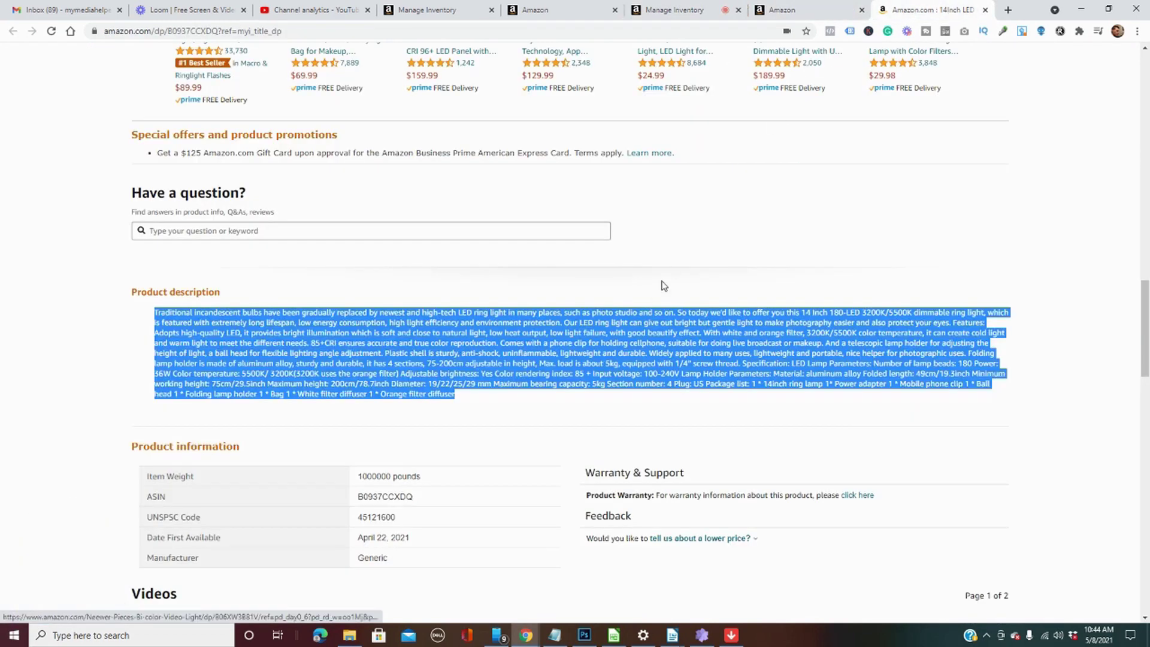
left_click(496, 409)
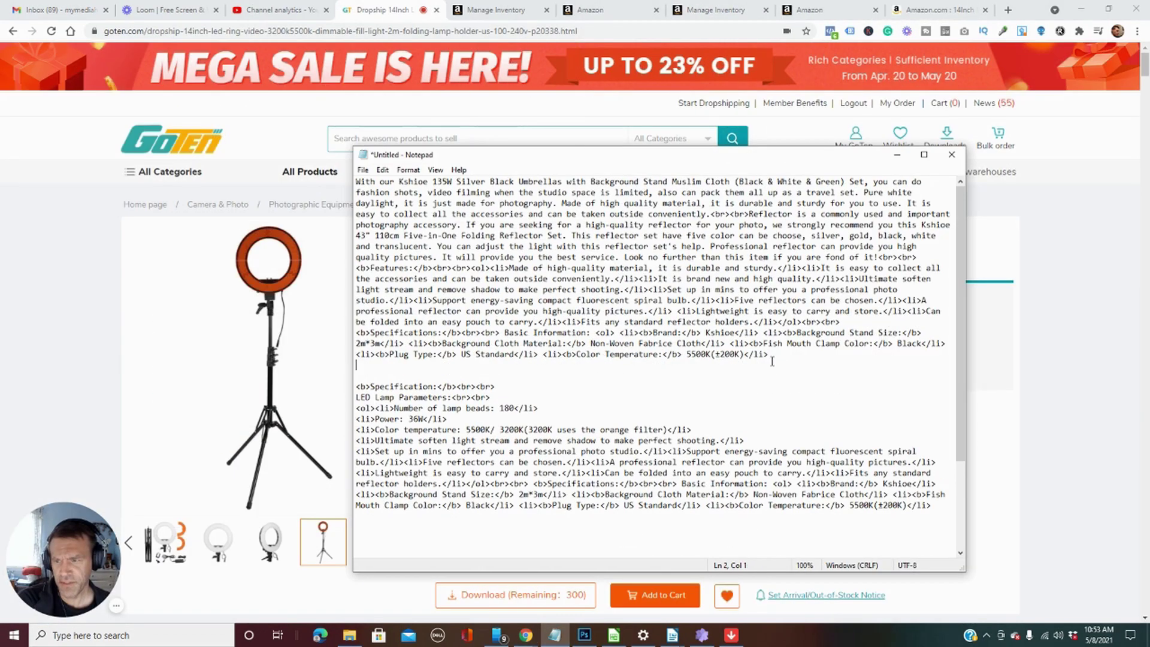
Add blank lines between the Kshioe HTML description and the ring light's Specification draft in Notepad, and highlight the Kshioe text.
key("Return")
key("Return")
key("Return")
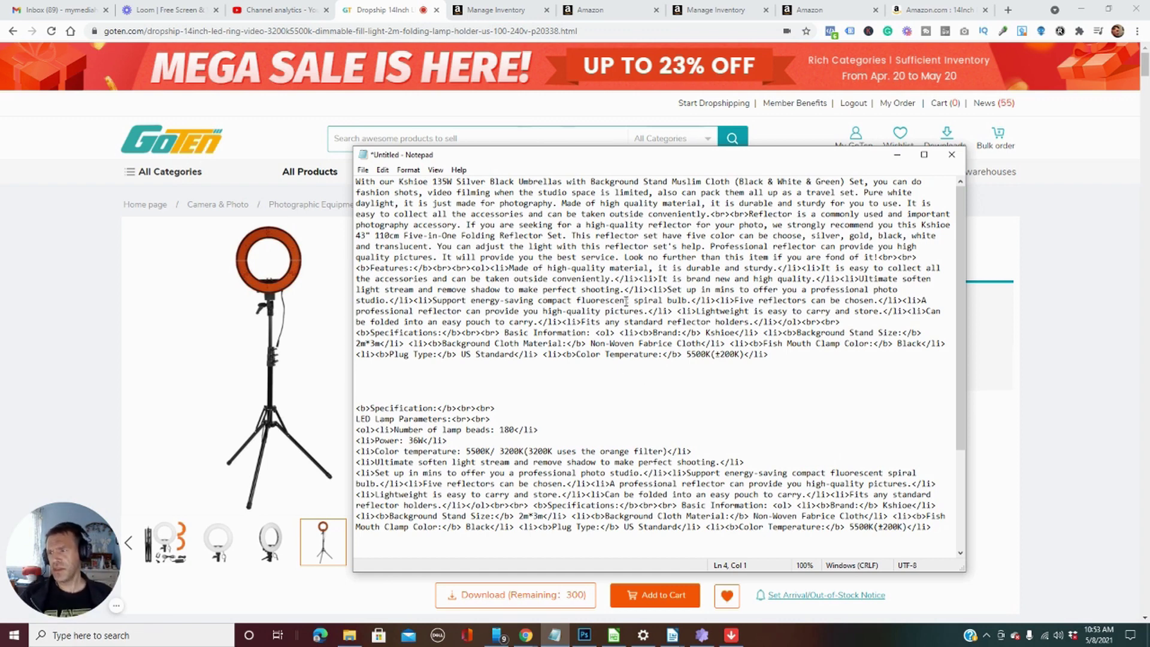
left_click_drag(811, 355, 317, 174)
left_click(770, 354)
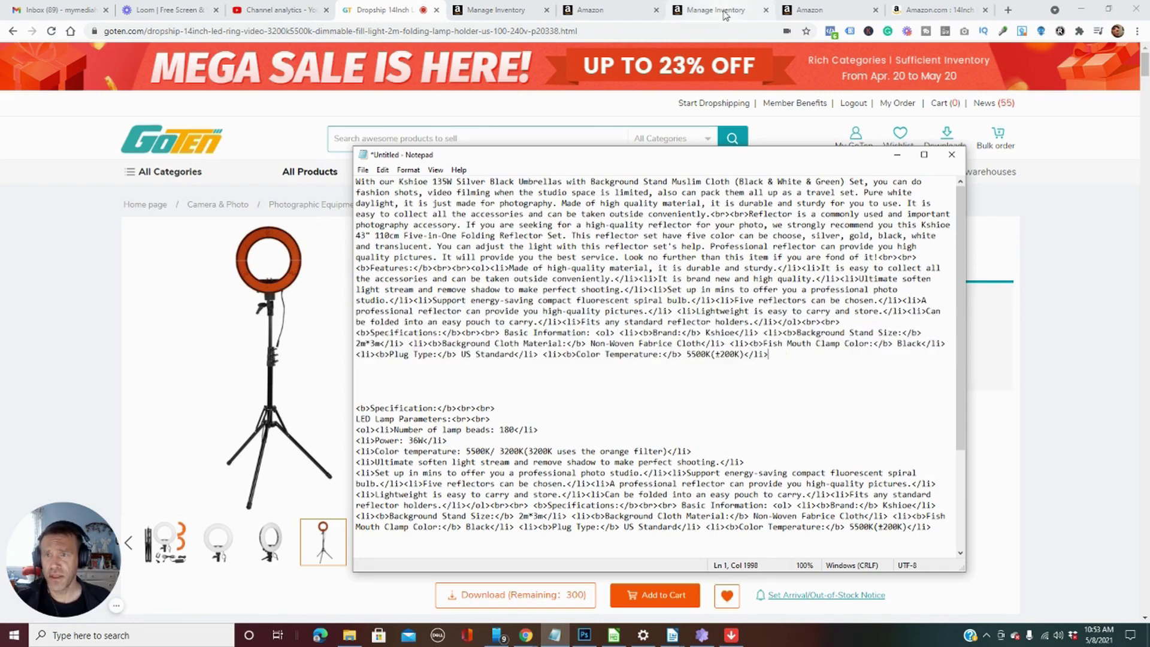
Review the ring light's current description in the editor and on its live page, and bring up Notepad beside the GoTen specifications.
left_click(809, 10)
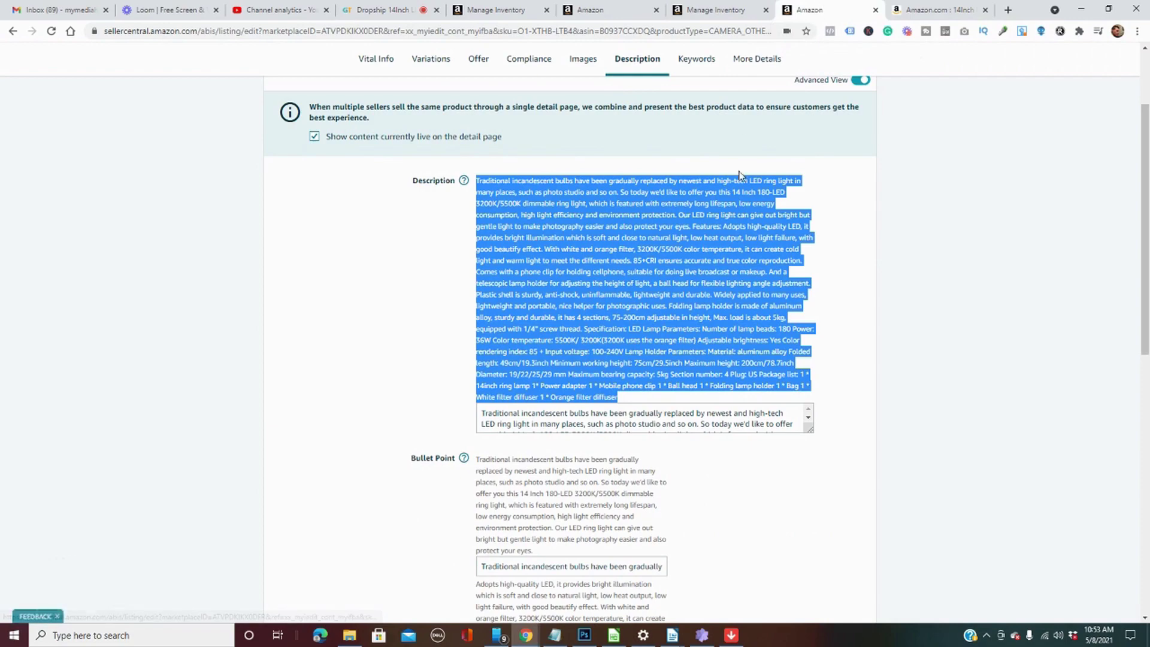
left_click(938, 9)
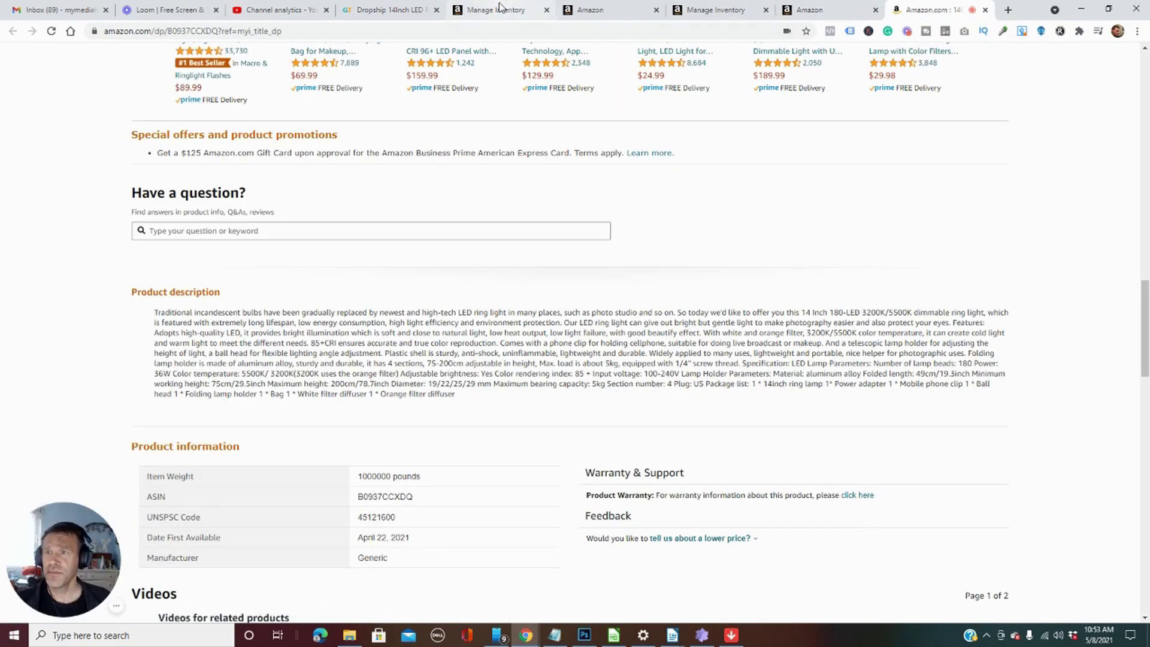
left_click(383, 9)
scroll(495, 479, "down", 20)
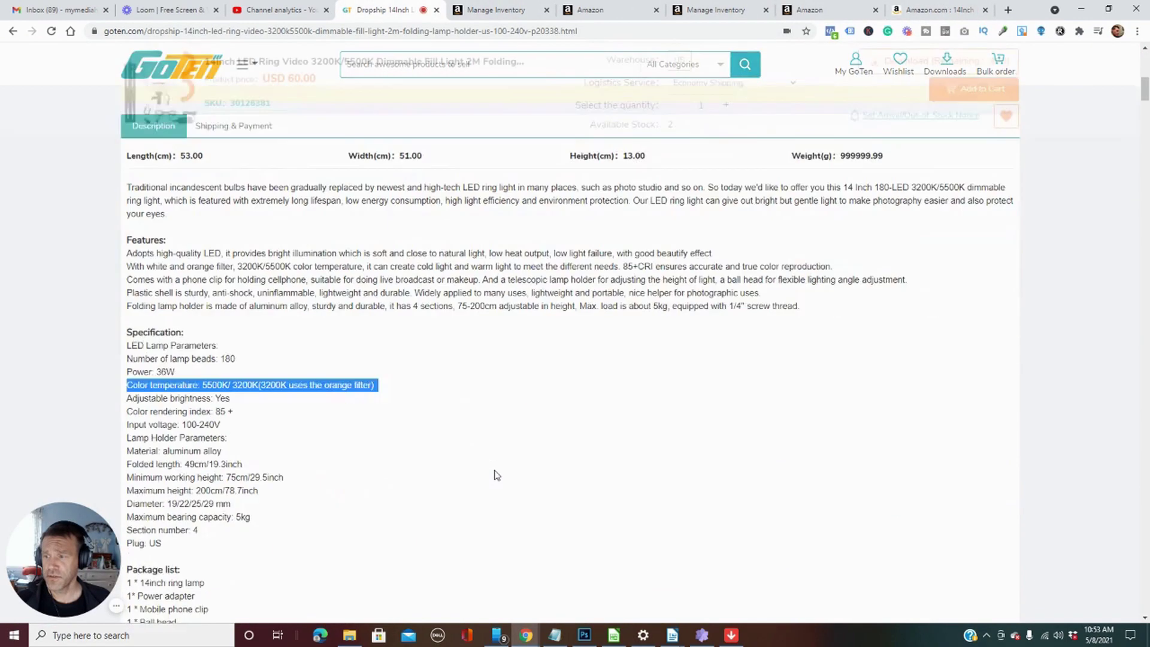
scroll(496, 473, "up", 5)
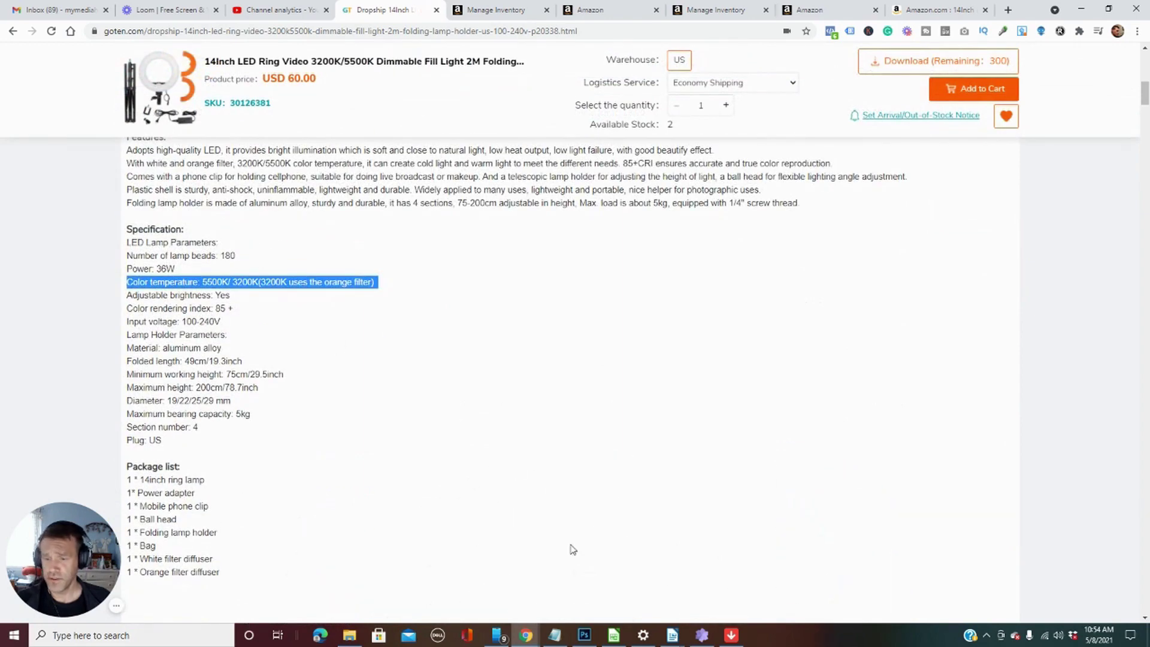
left_click(555, 635)
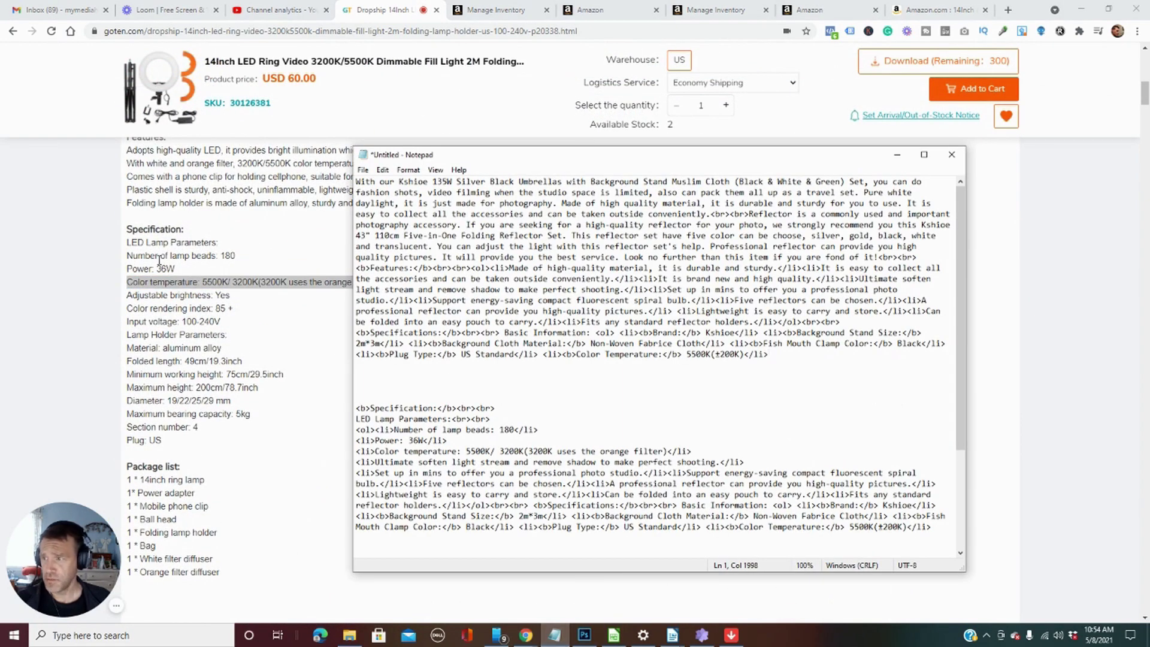
left_click(588, 419)
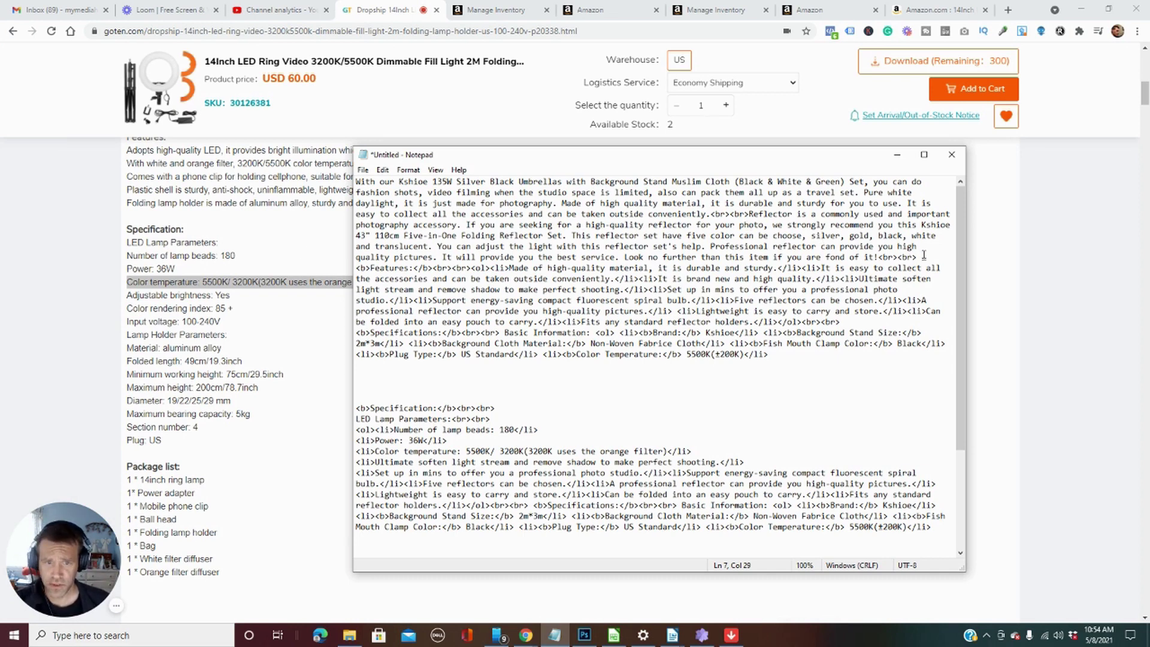
Delete the Kshioe introductory paragraphs that precede the Features heading in the Notepad template.
left_click_drag(924, 246, 301, 183)
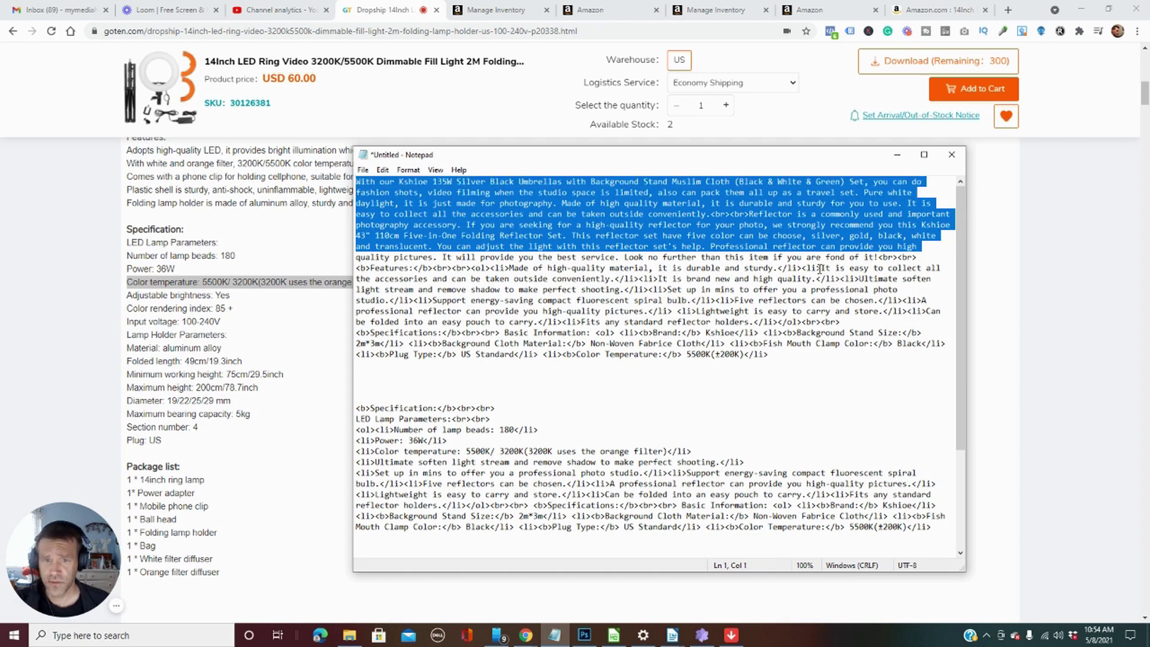
left_click_drag(932, 257, 343, 185)
key("Delete")
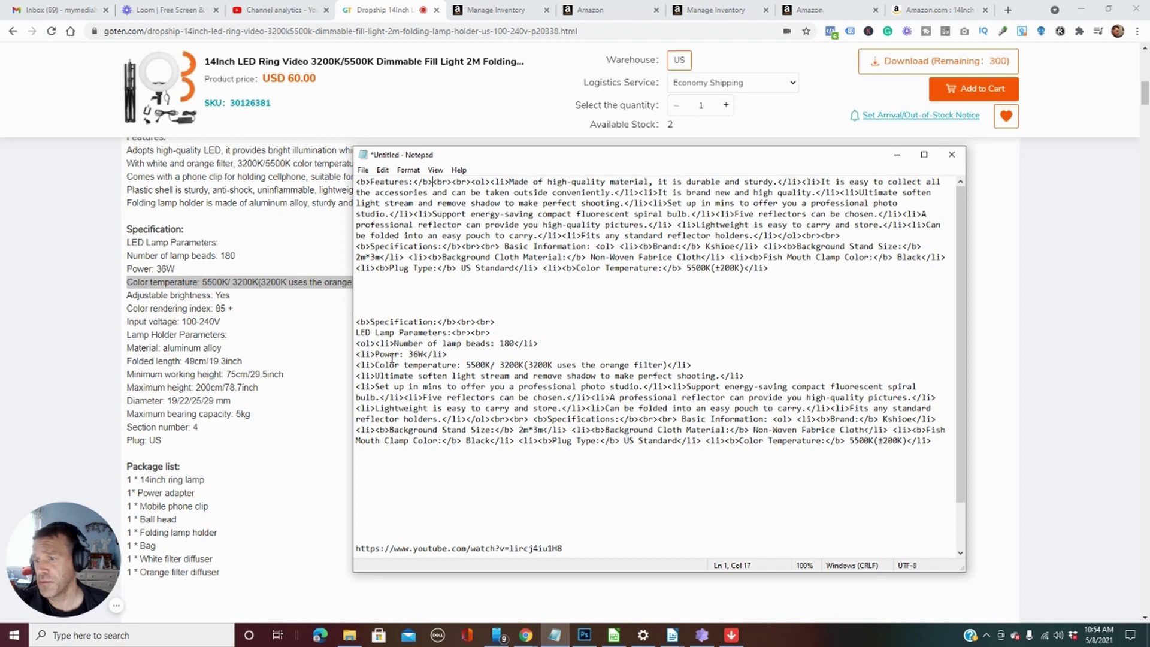
Separate the Features heading from its ordered list with a blank line, comparing it with the Specification and LED Lamp Parameters headings.
left_click_drag(495, 322, 350, 320)
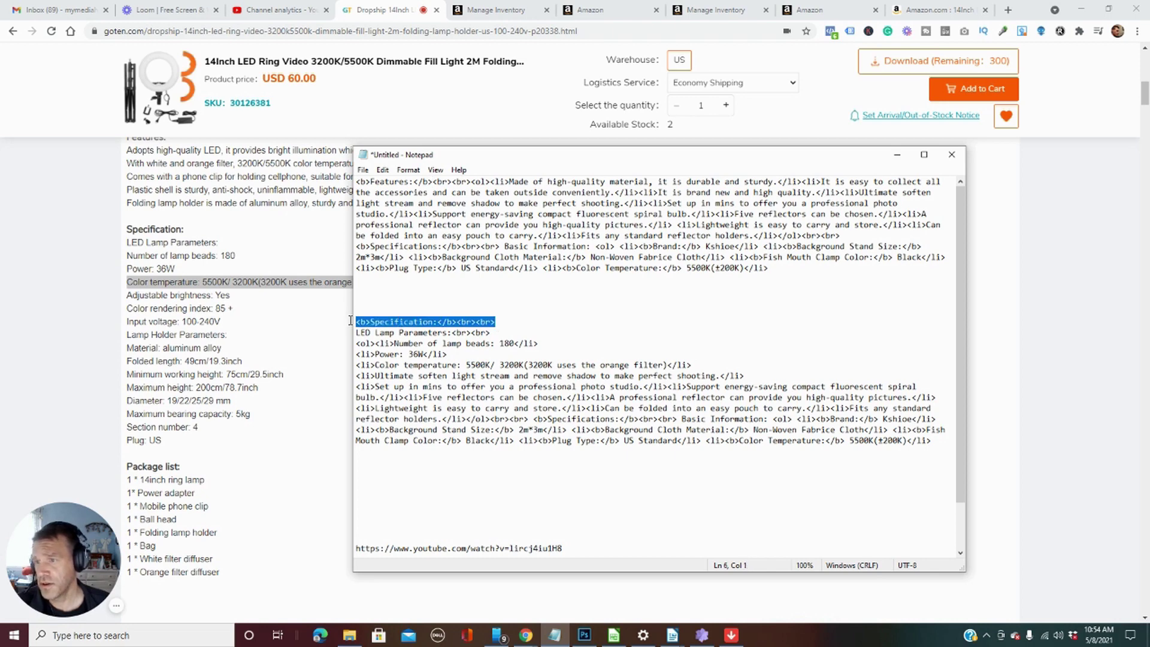
left_click(469, 205)
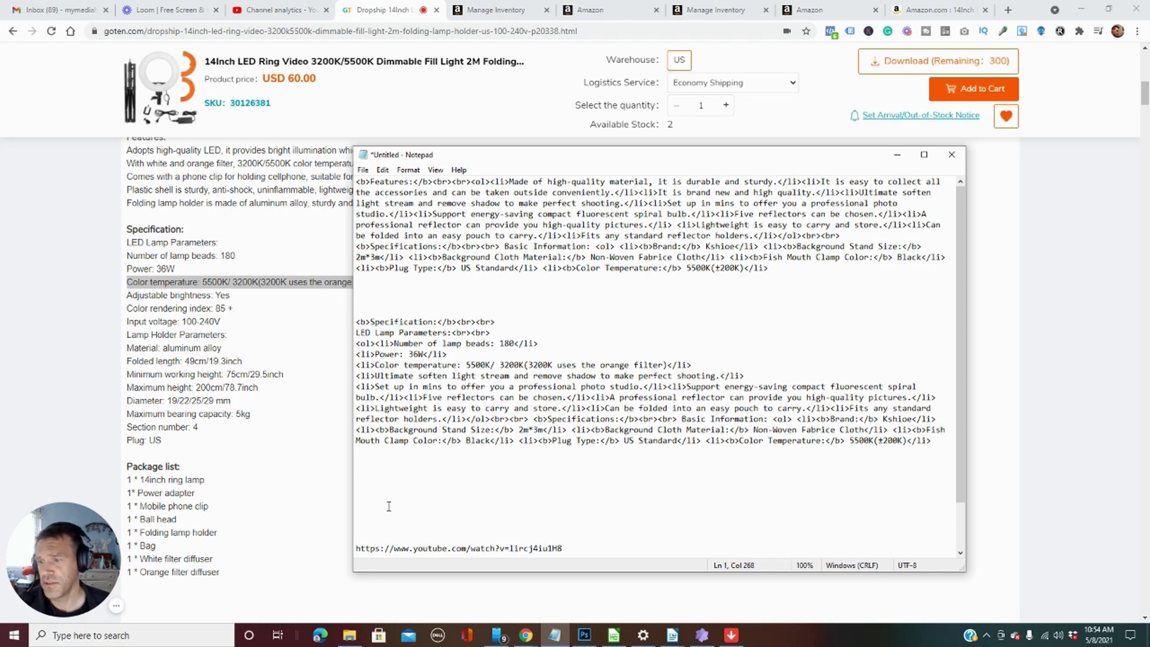
left_click(471, 182)
key("Return")
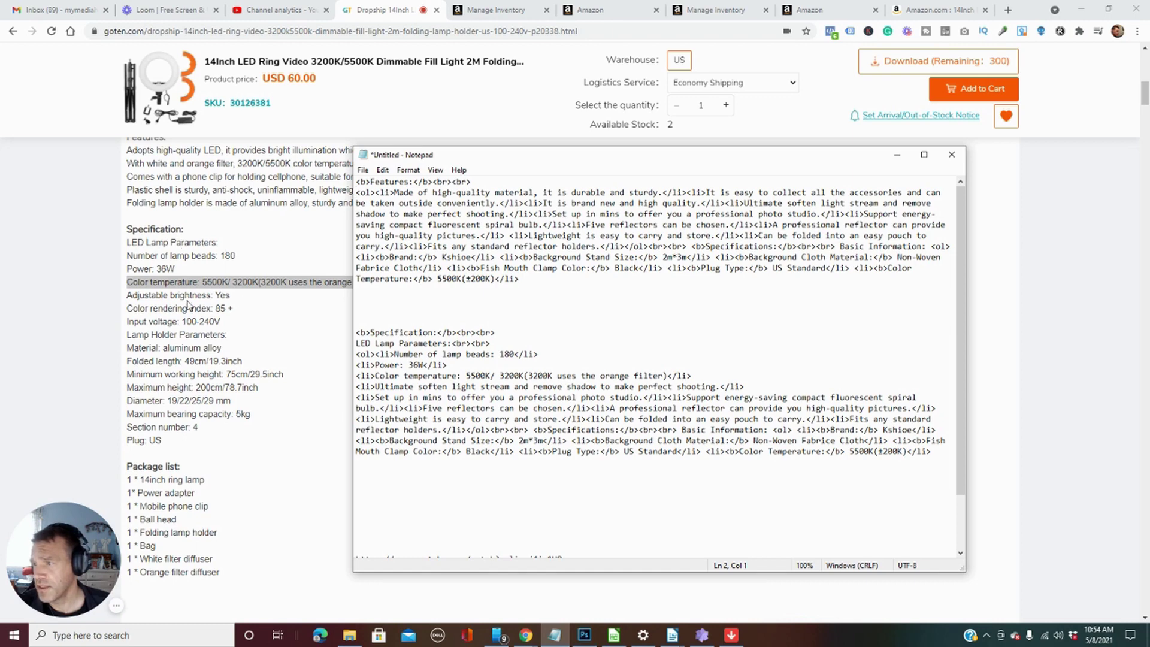
key("Return")
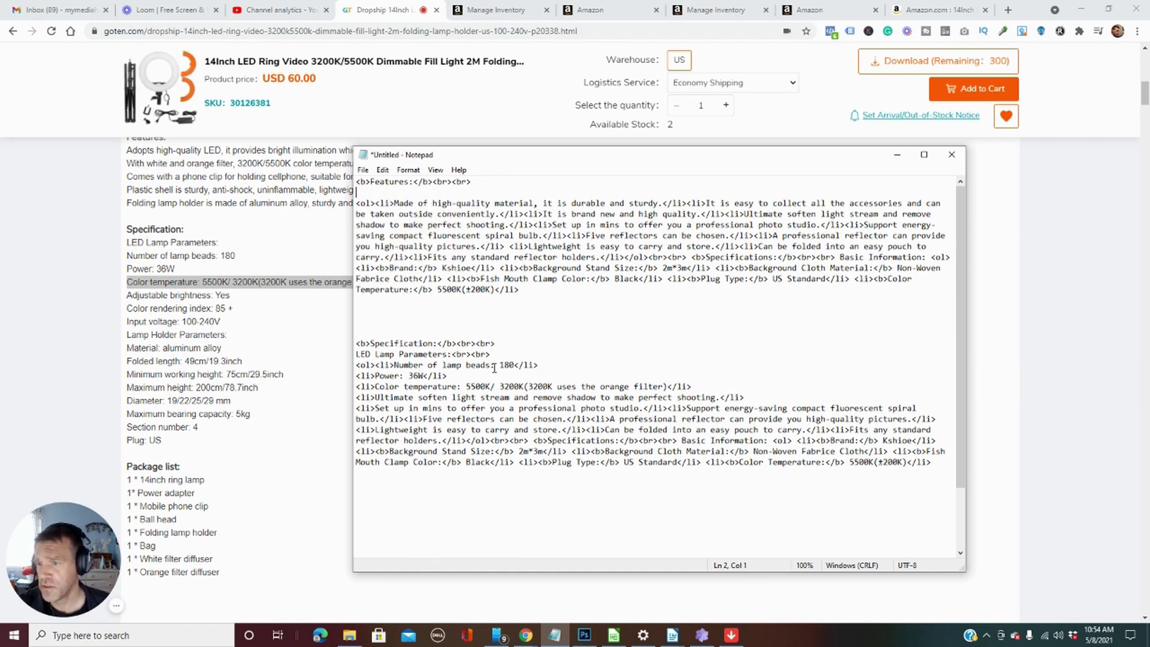
left_click_drag(506, 357, 350, 354)
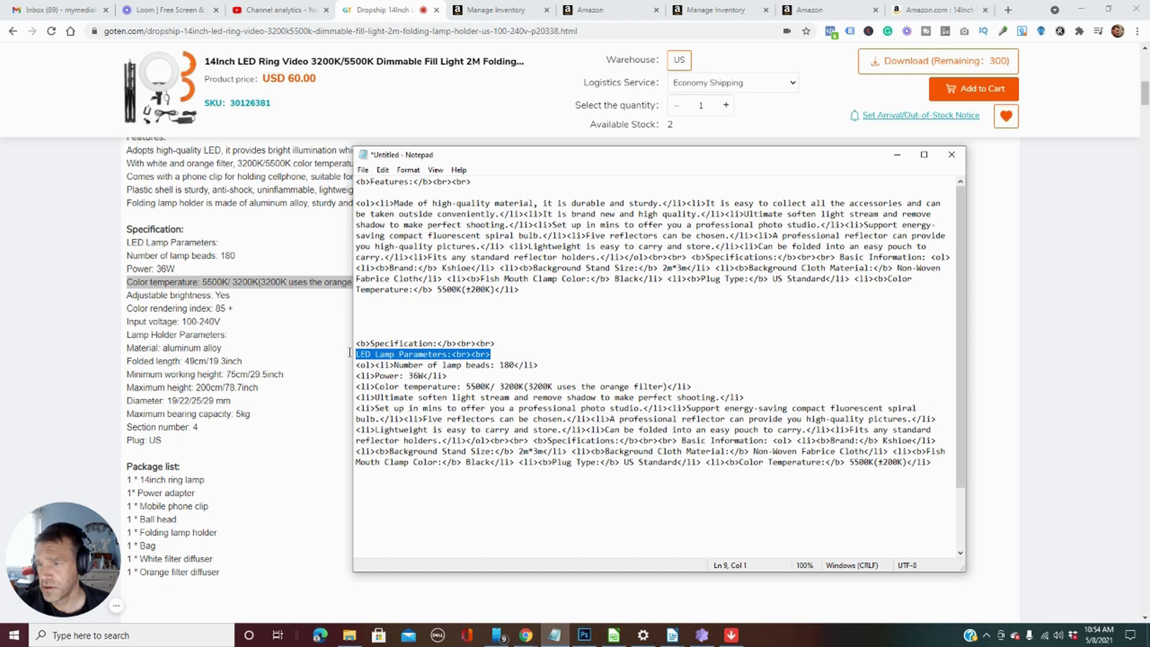
left_click(383, 356)
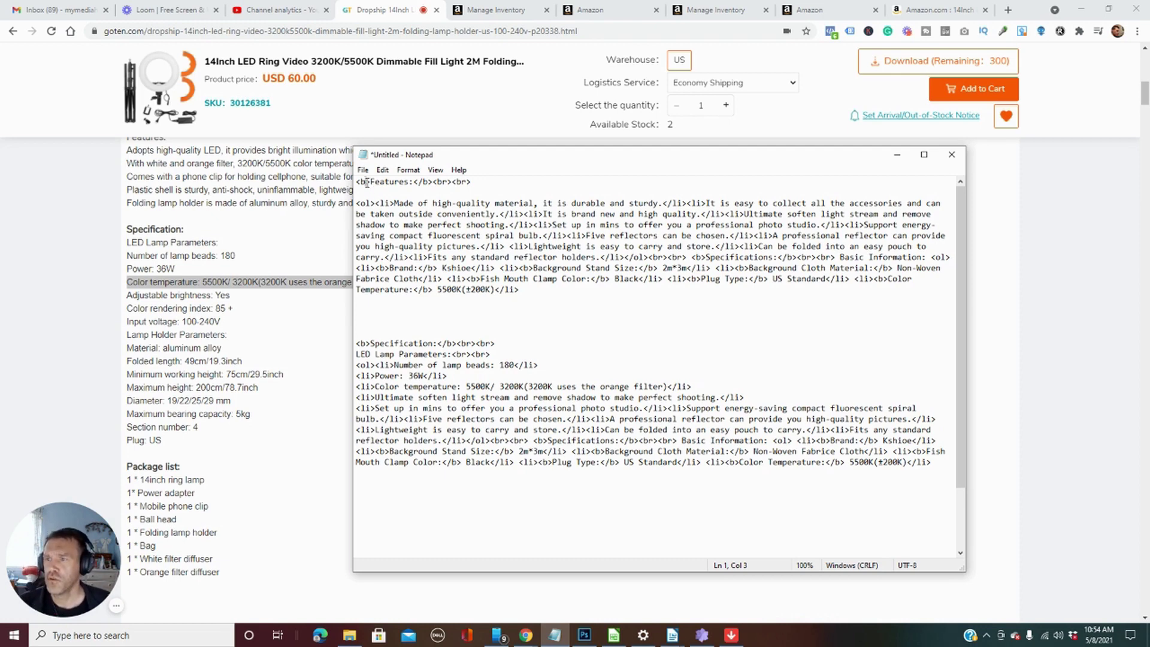
Try "strong" in place of "b" in the Features heading's opening tag, and remove it again.
left_click_drag(367, 182, 362, 182)
key("Right")
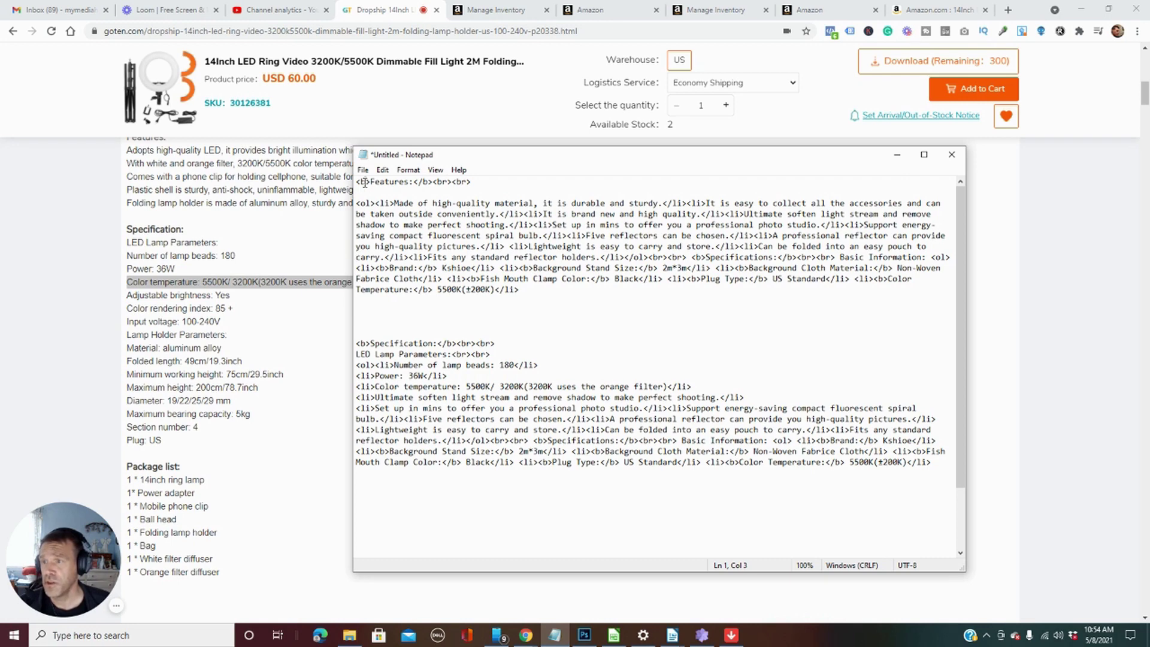
type("trong")
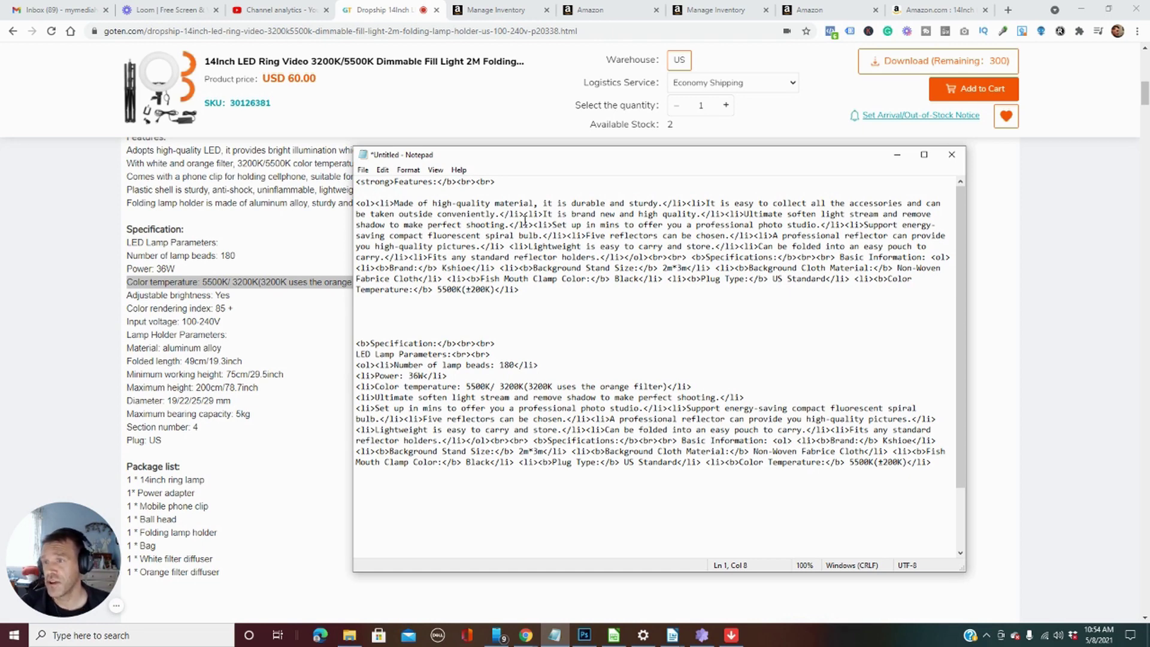
key("BackSpace")
key("BackSpace")
key("BackSpace")
key("BackSpace")
key("BackSpace")
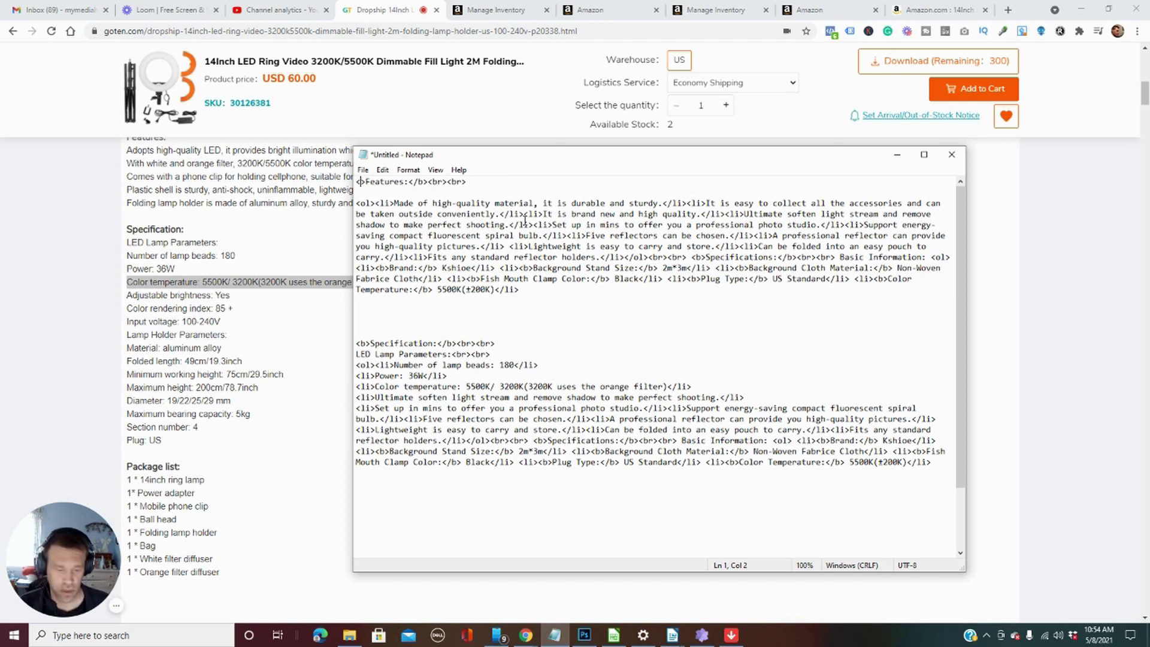
Review the Features block's line break and list tags, and add a closing </ol> tag at the end of both HTML blocks.
left_click_drag(473, 182, 436, 182)
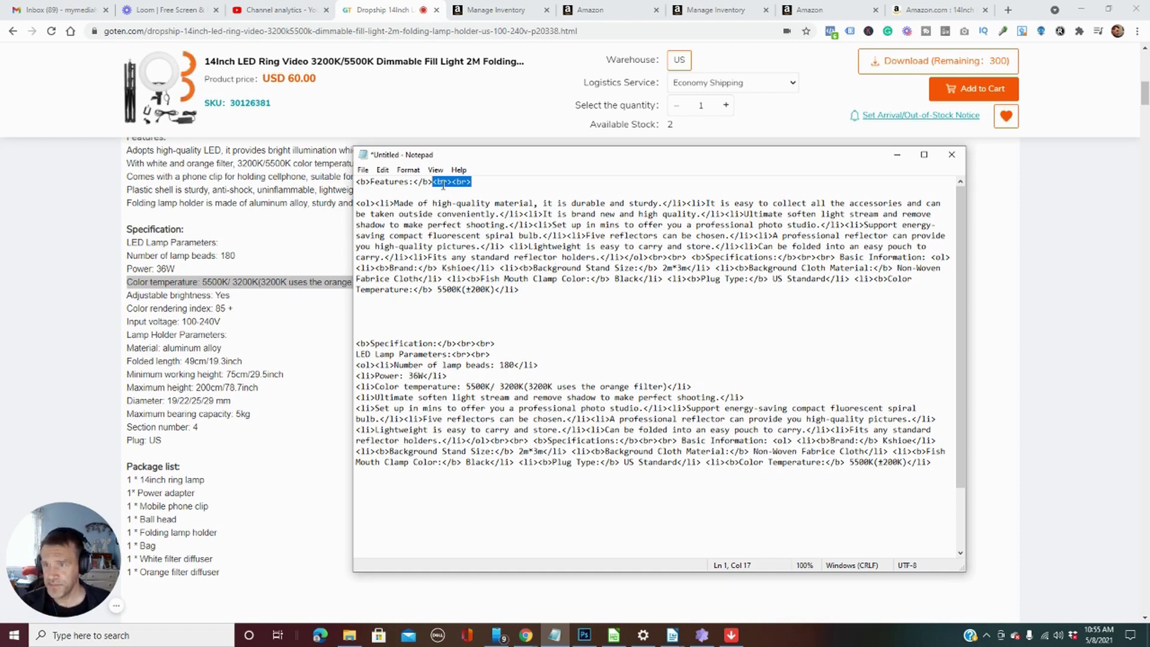
left_click(444, 183)
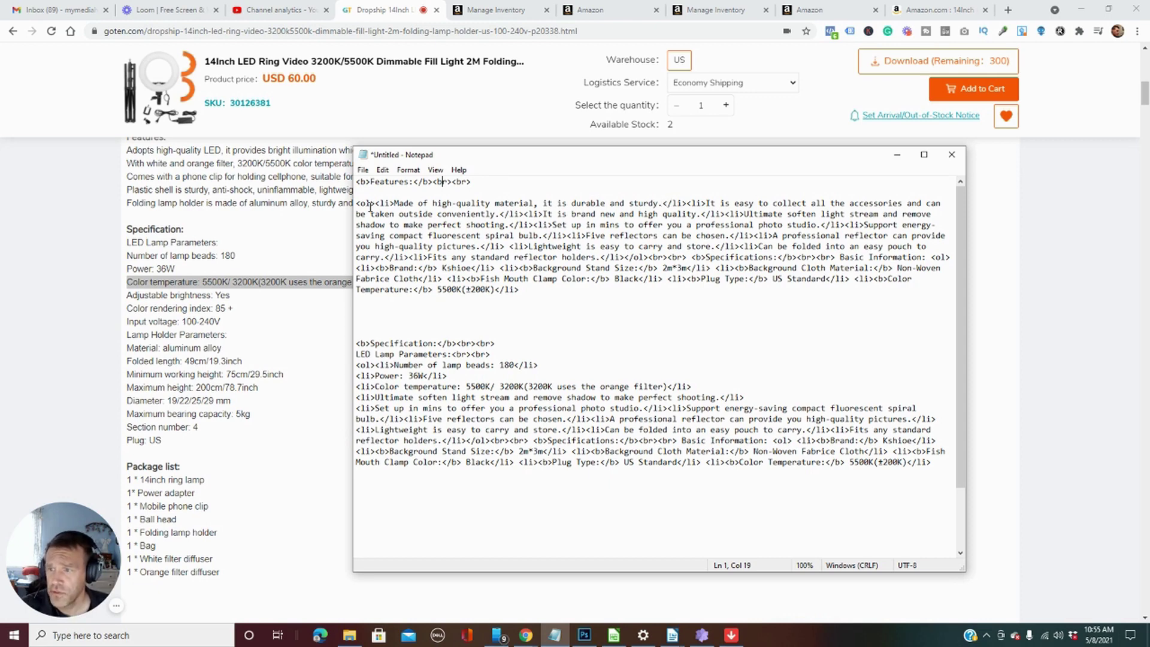
left_click_drag(375, 204, 356, 204)
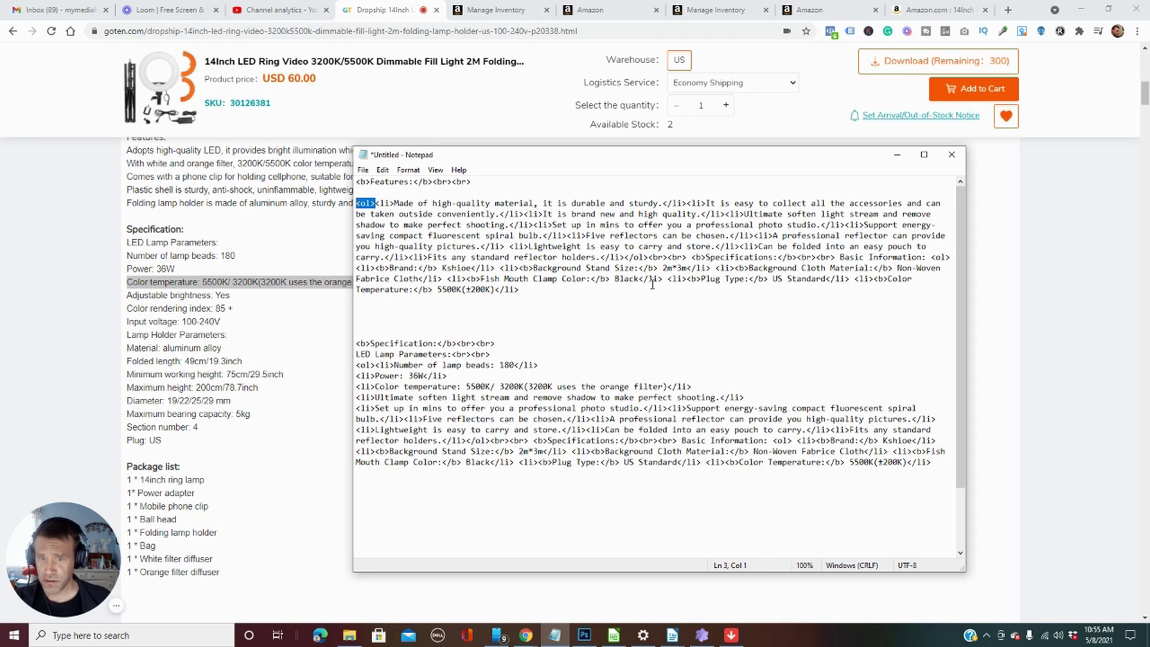
left_click(569, 294)
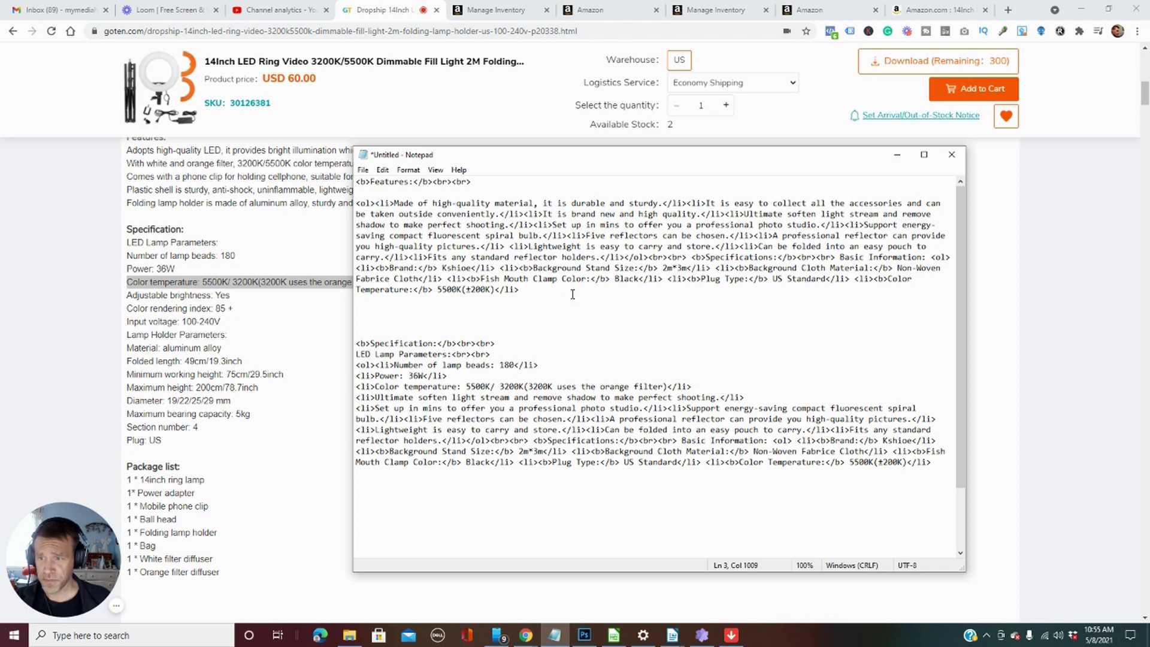
type("</ol>")
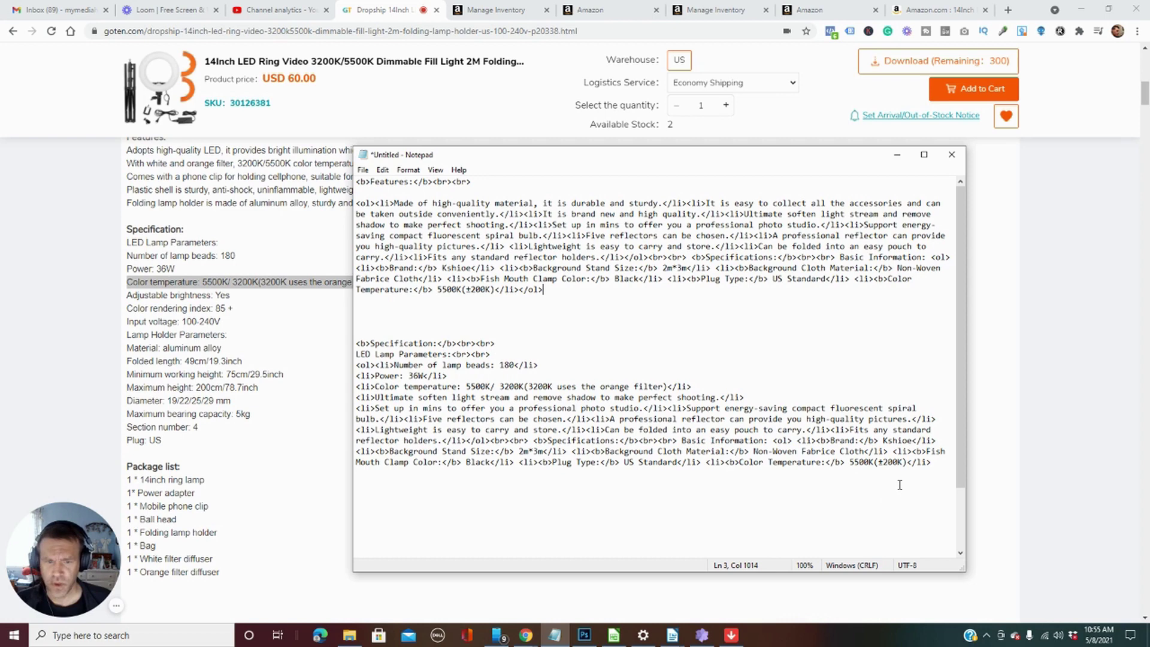
left_click(933, 466)
type("/ol>")
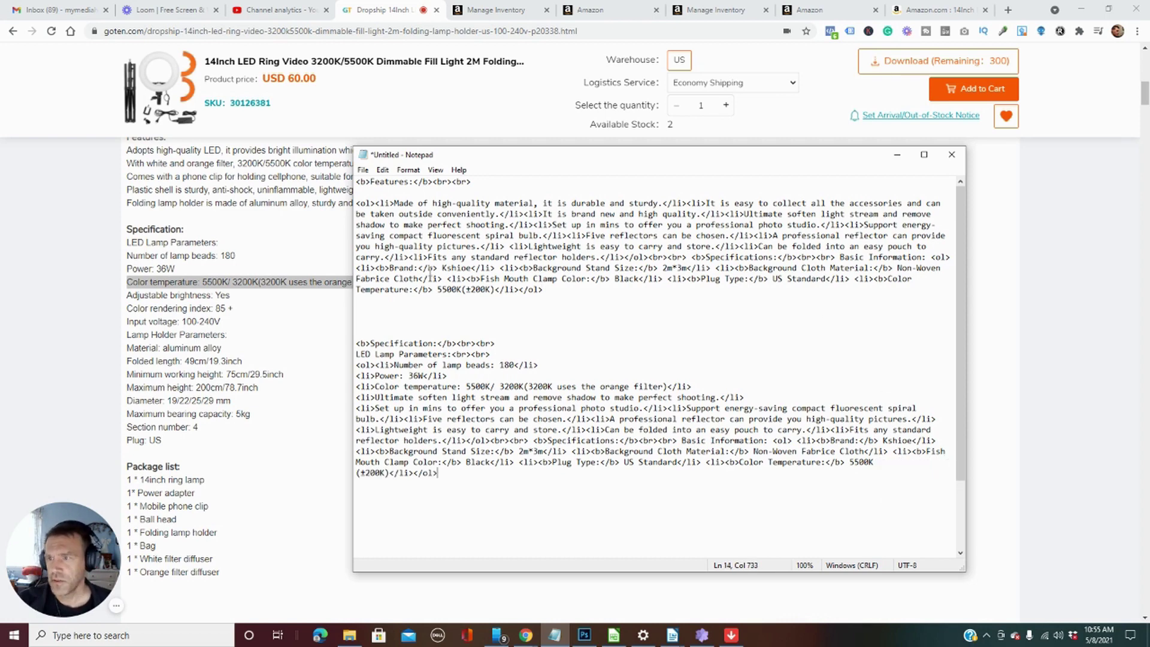
Break the Features list in the Notepad draft so each item through the "Support energy-saving compact fluorescent spiral bulb" entry starts a new line.
left_click_drag(395, 205, 378, 204)
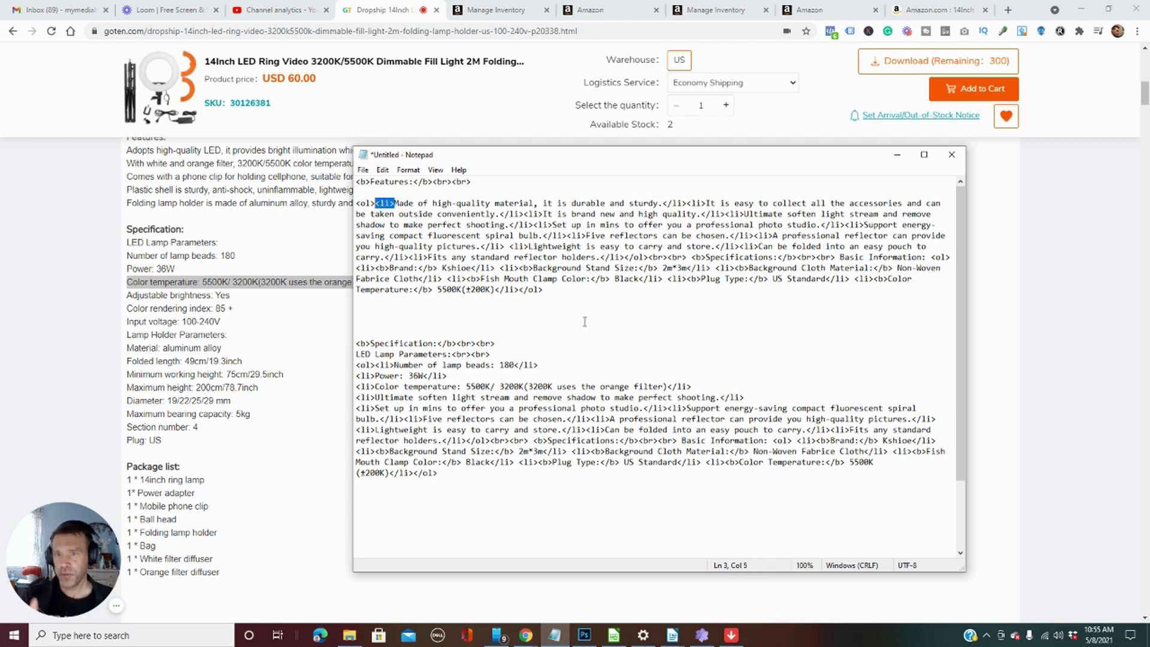
left_click(689, 203)
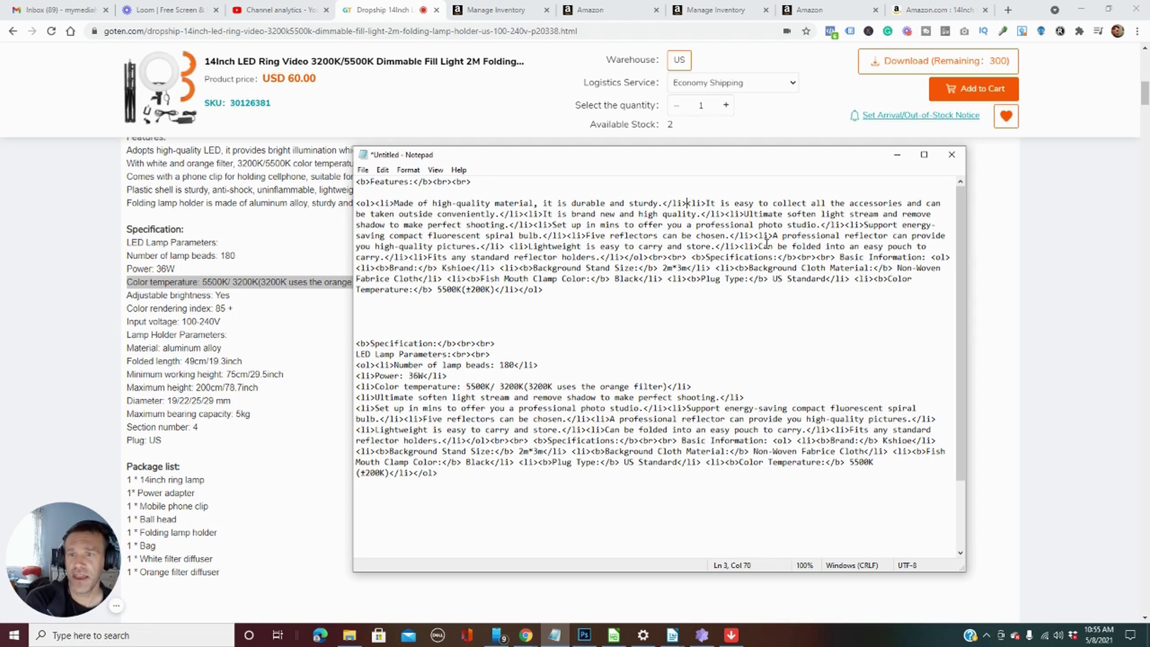
key("Return")
left_click(783, 214)
key("Return")
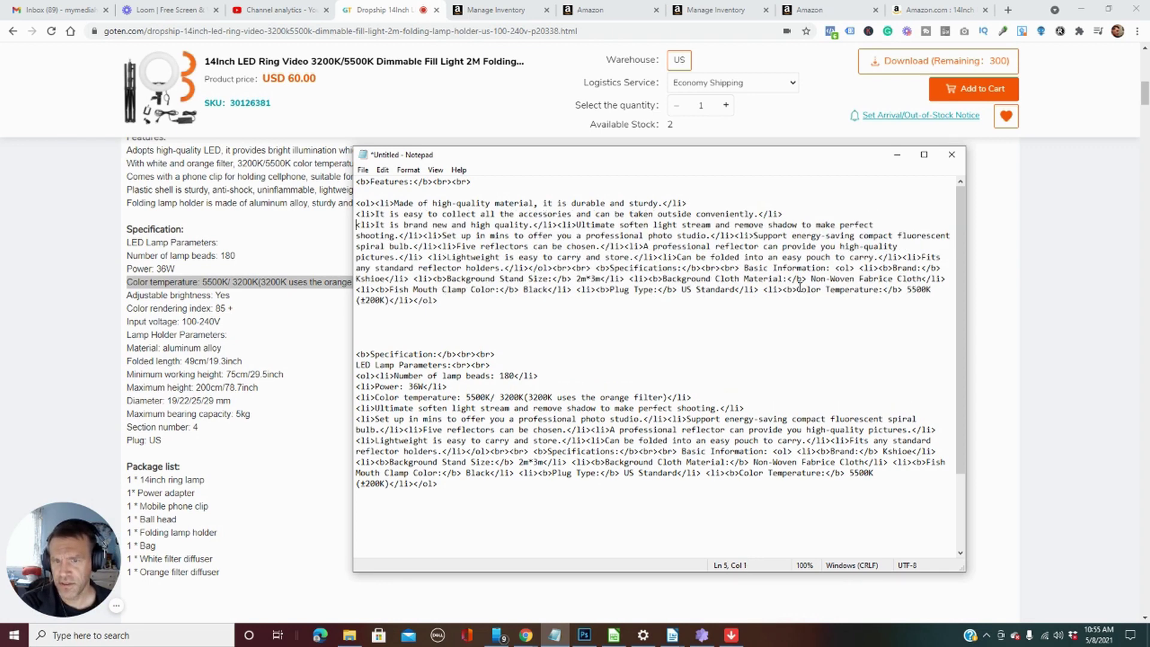
left_click(559, 225)
key("Return")
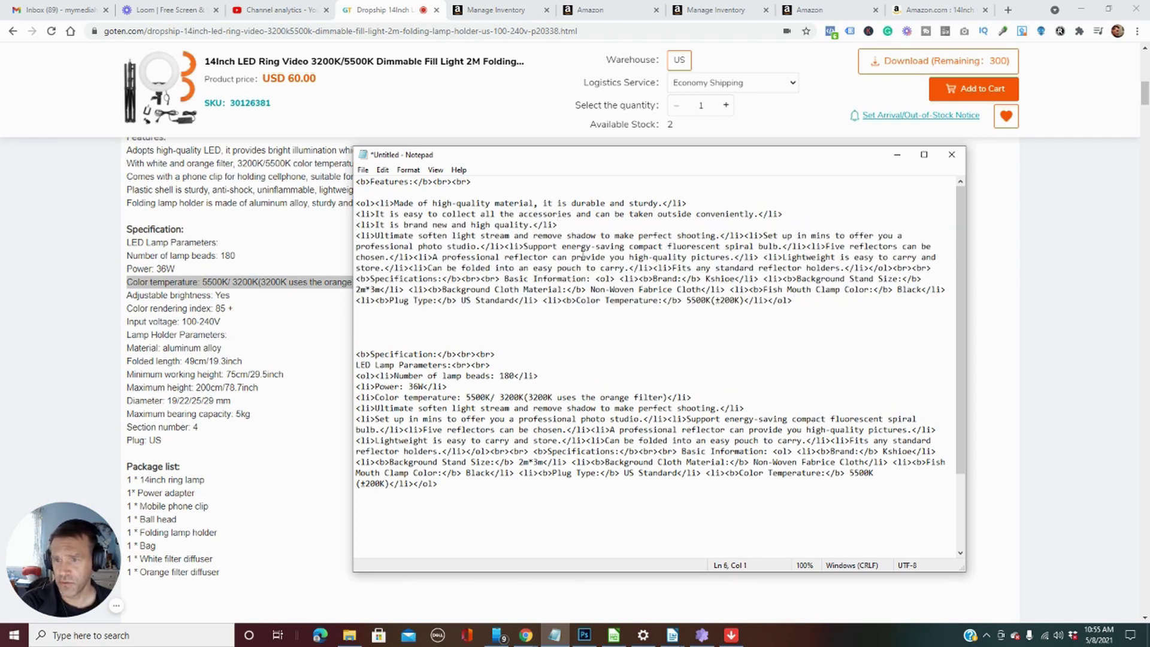
left_click(745, 235)
key("Return")
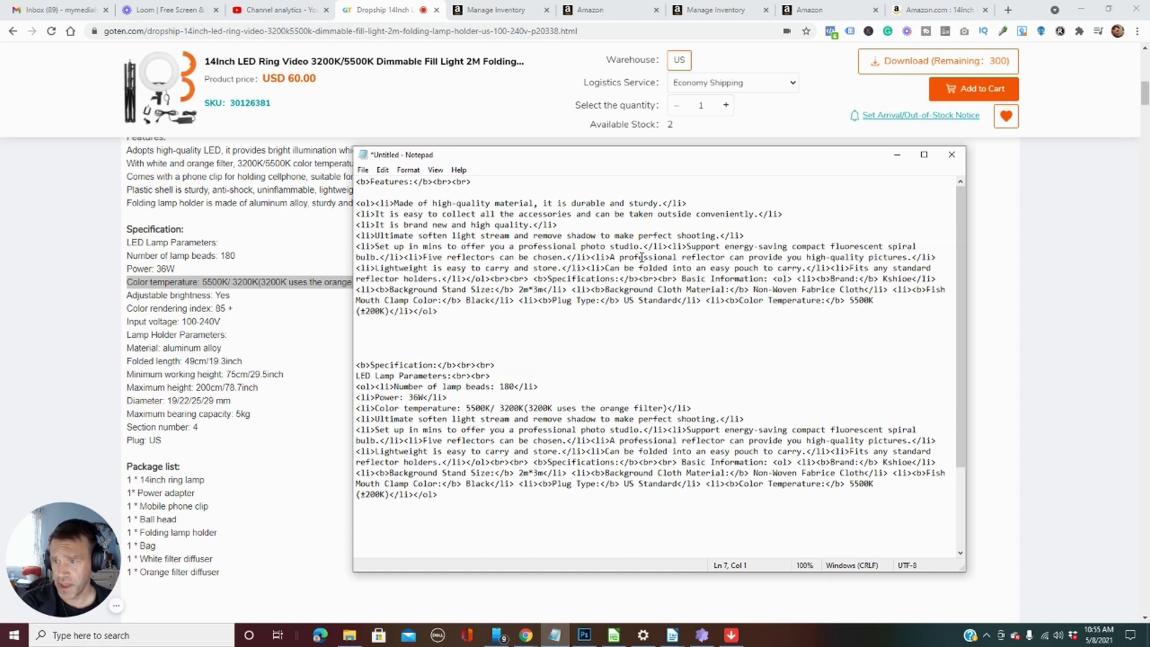
key("Return")
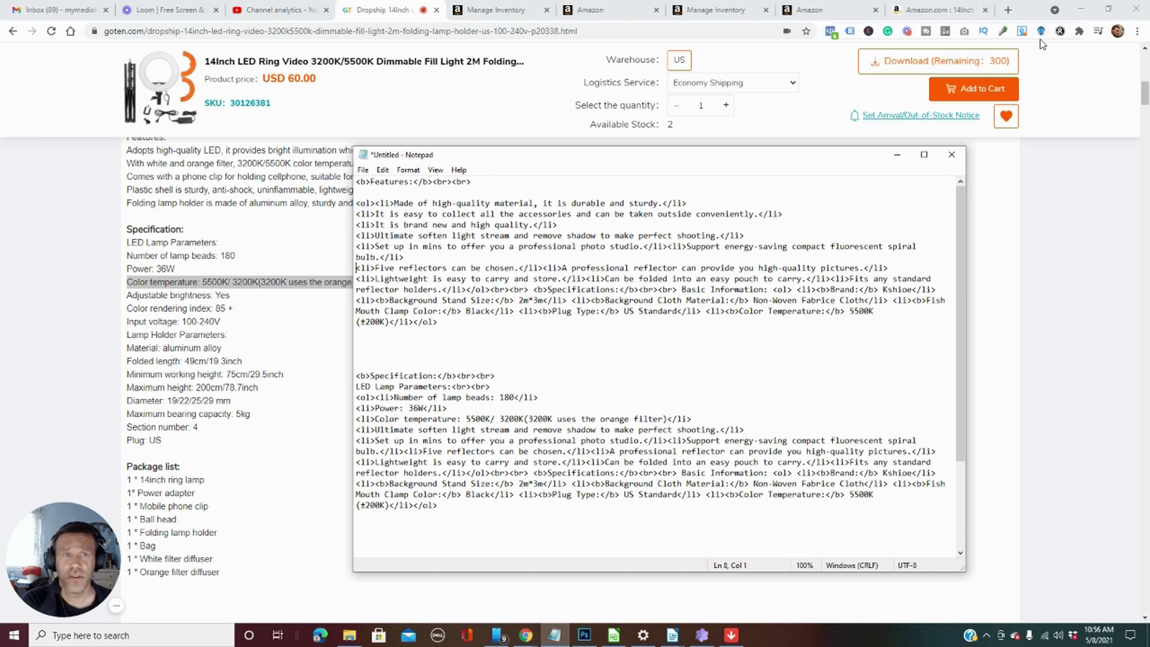
Detach the GoTen ring light page into its own browser window and bring the Notepad draft back to the front.
left_click(361, 15)
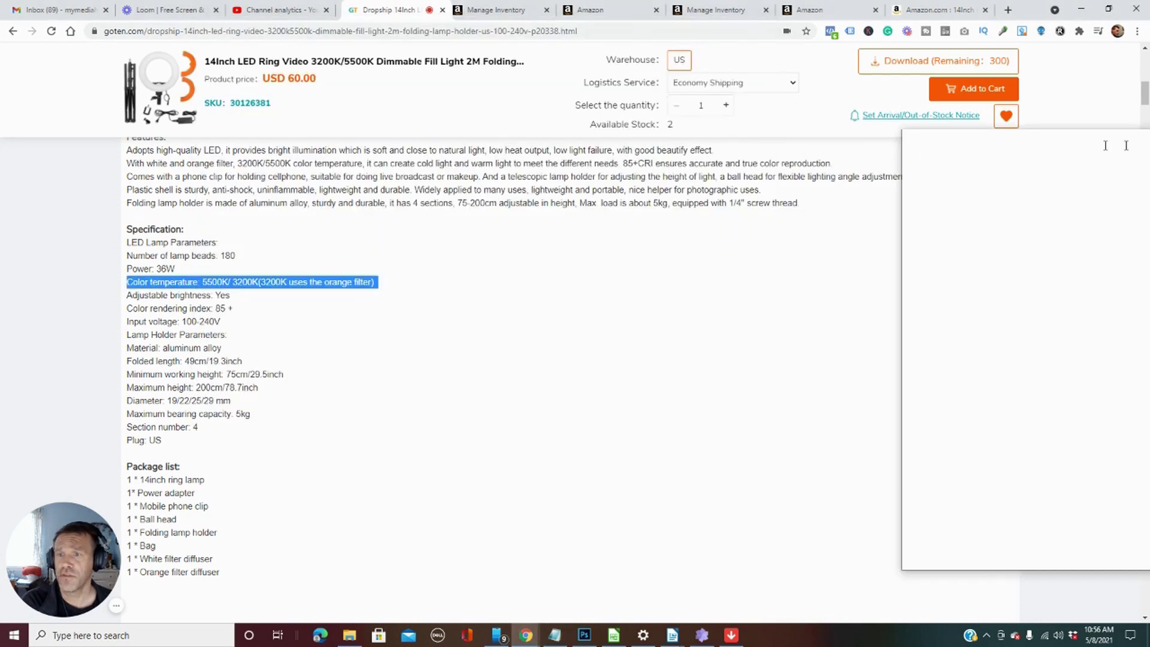
key("ctrl+w")
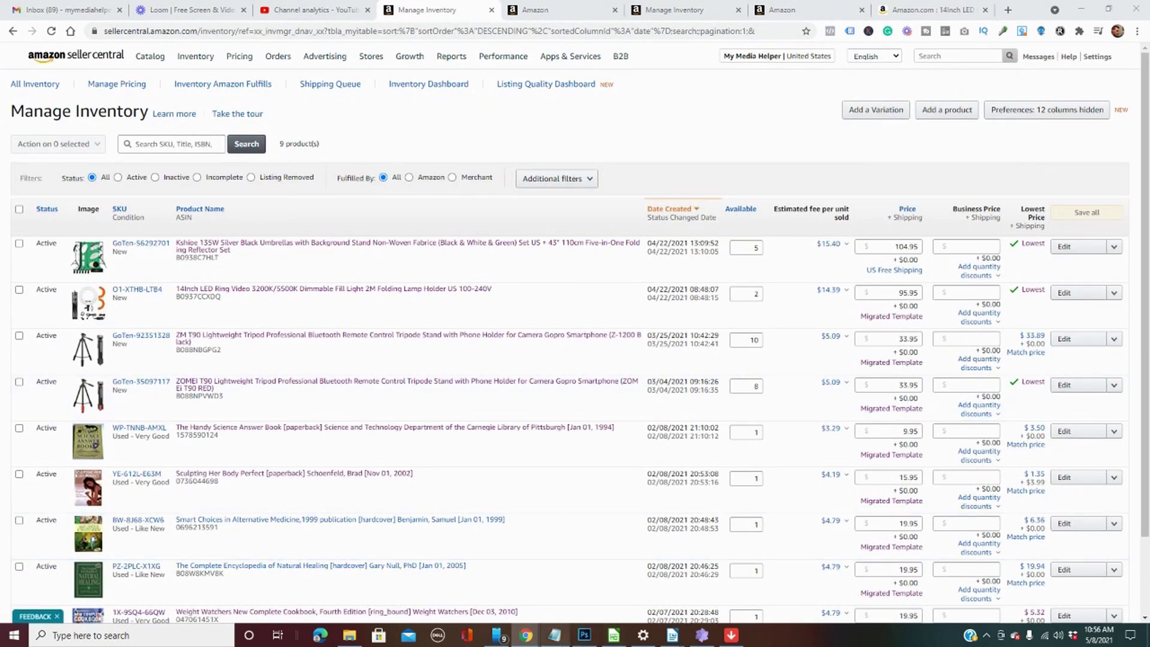
left_click(555, 635)
key("ctrl+End")
type("https://www.youtube.com/watch?v=lircj4iu1H8")
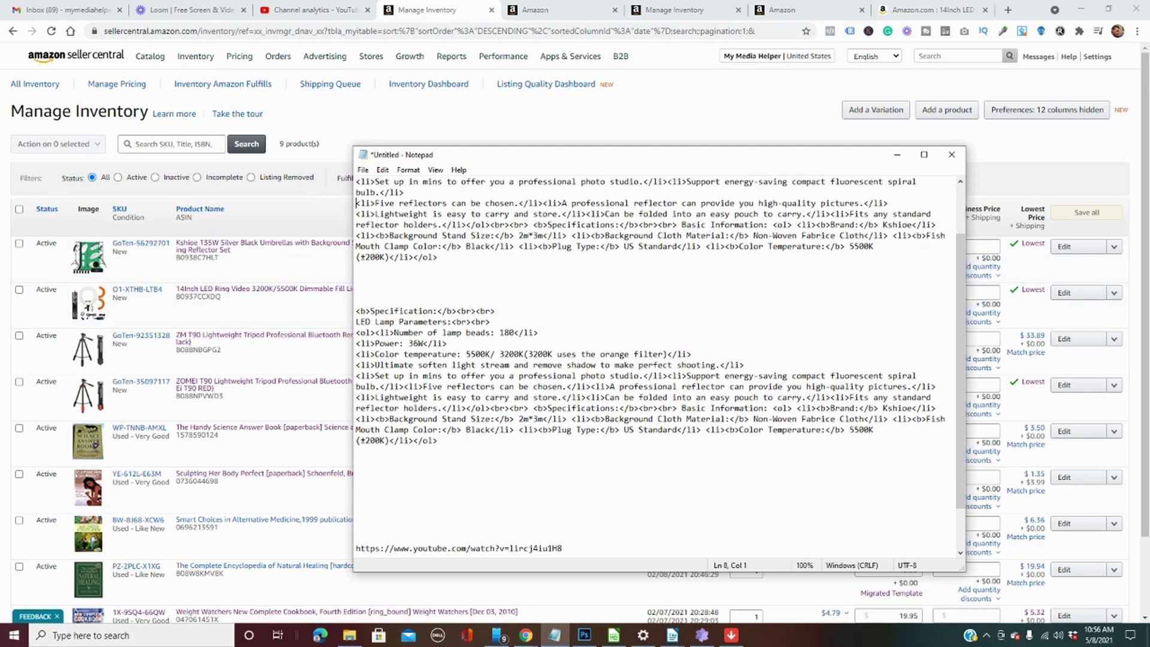
Replace the "Ultimate soften light stream" item's text in the Specification list with "Adjustable brightness: Yes" from the GoTen page.
key("alt+Tab")
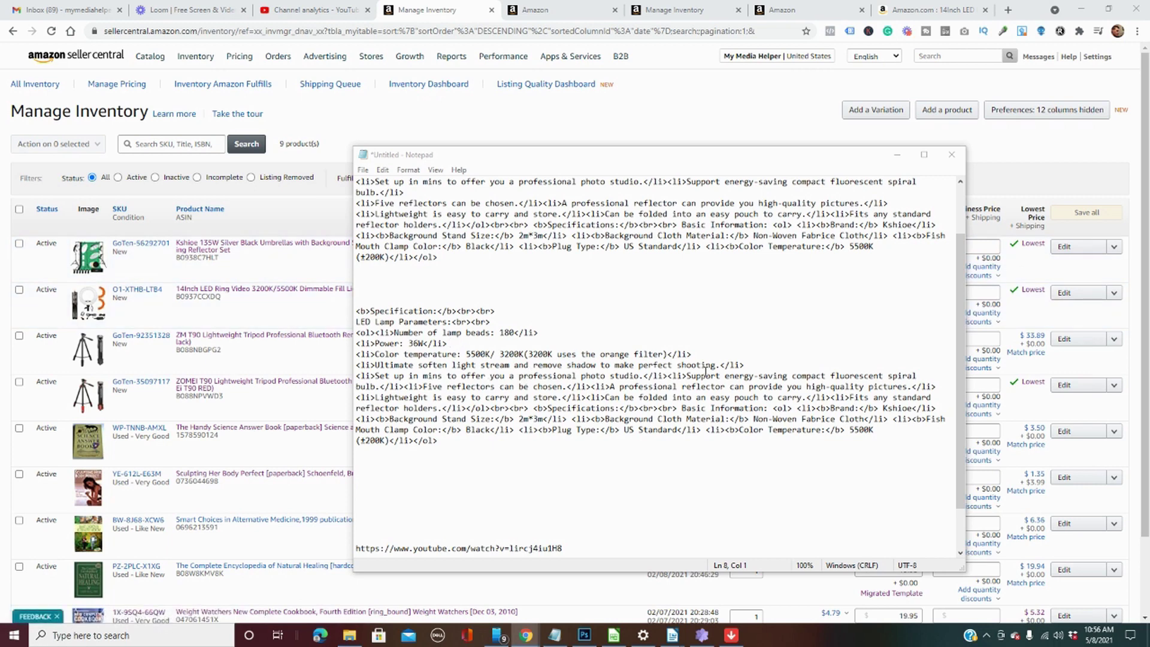
left_click_drag(722, 366, 375, 366)
type("Adjustable brightness: Yes")
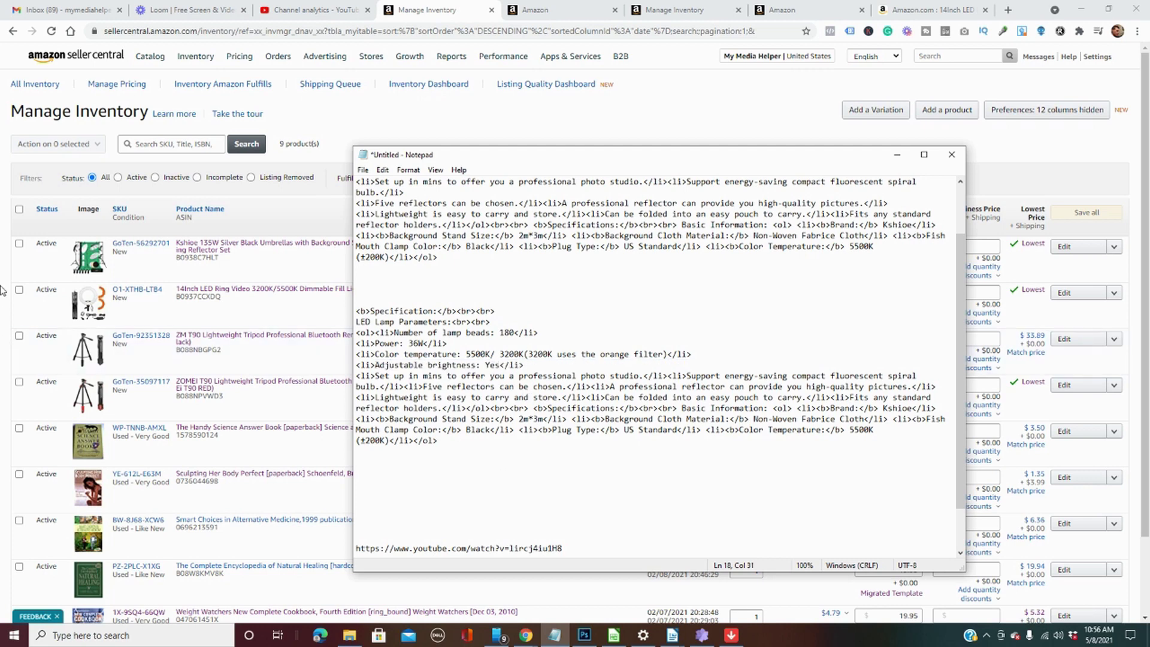
Replace the "Set up in mins" and "Support energy-saving" text in the Specification list with "Color rendering index: 85 +", starting the following item on a new line.
left_click(526, 635)
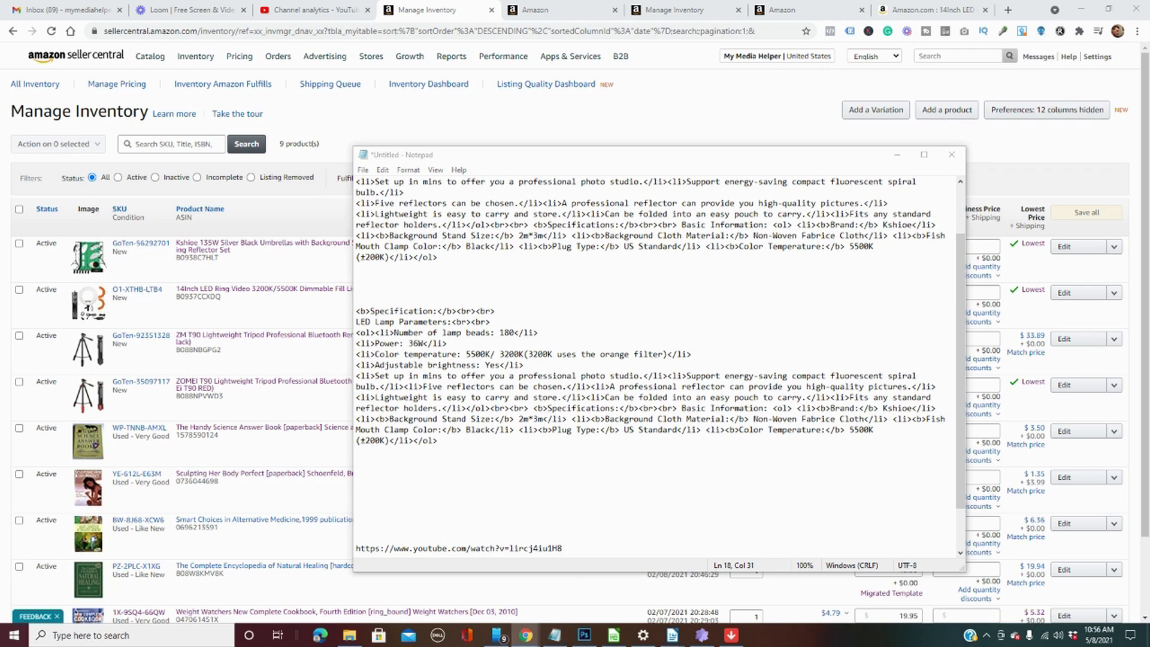
left_click(379, 388)
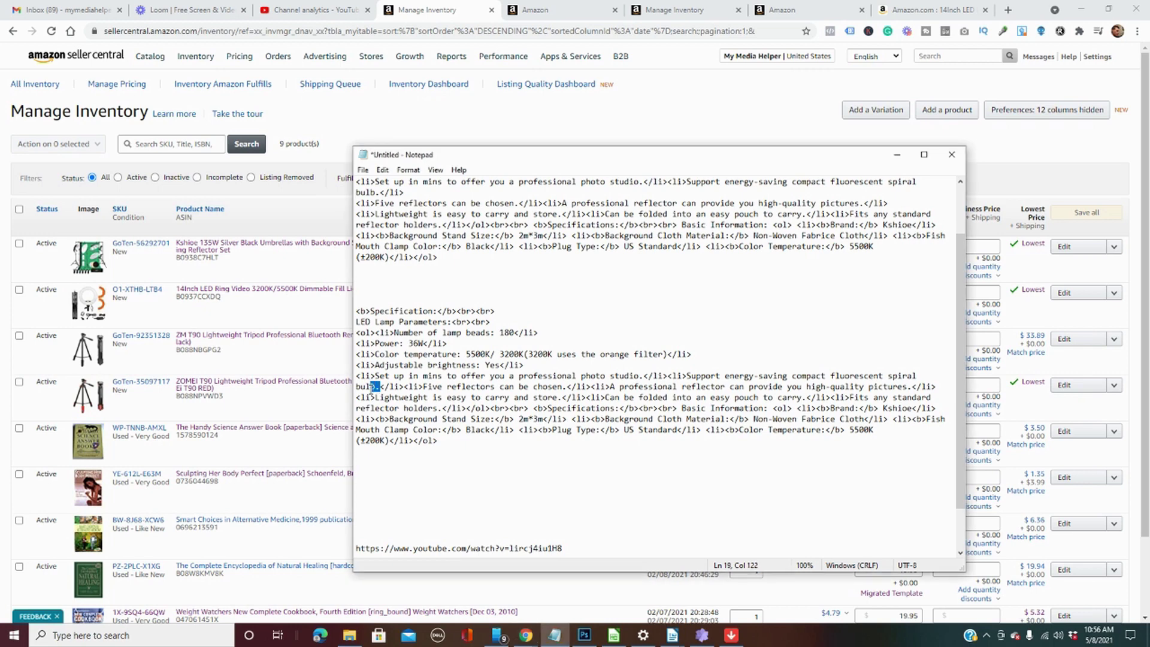
left_click_drag(379, 388, 376, 377)
type("Color rendering index: 85 +")
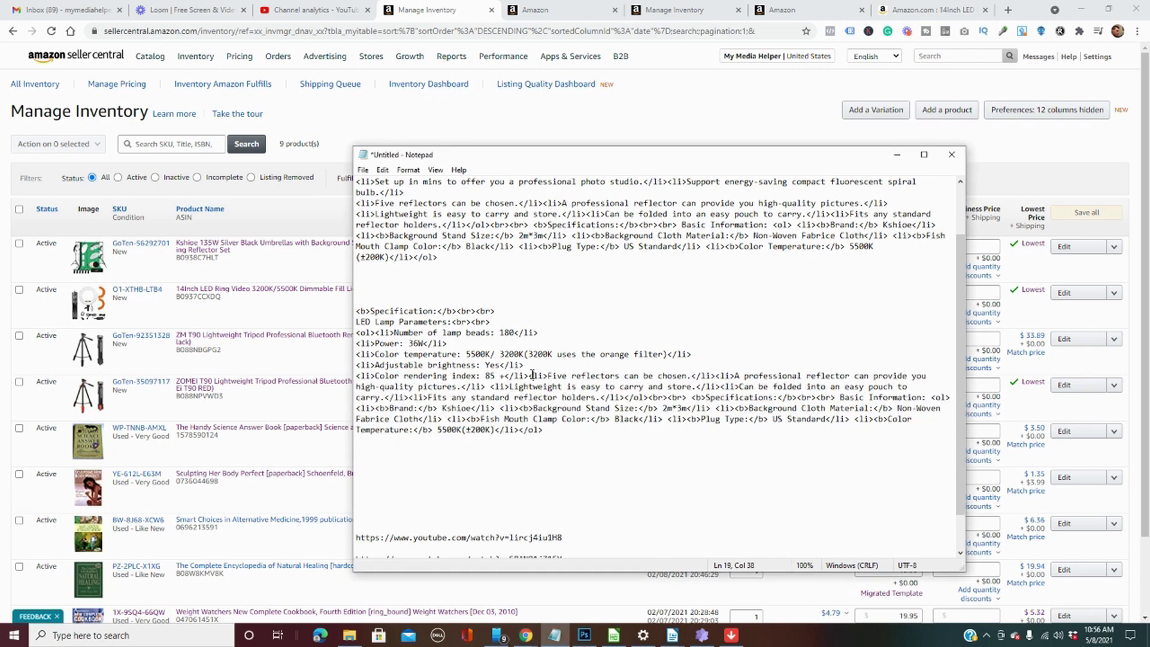
key("Return")
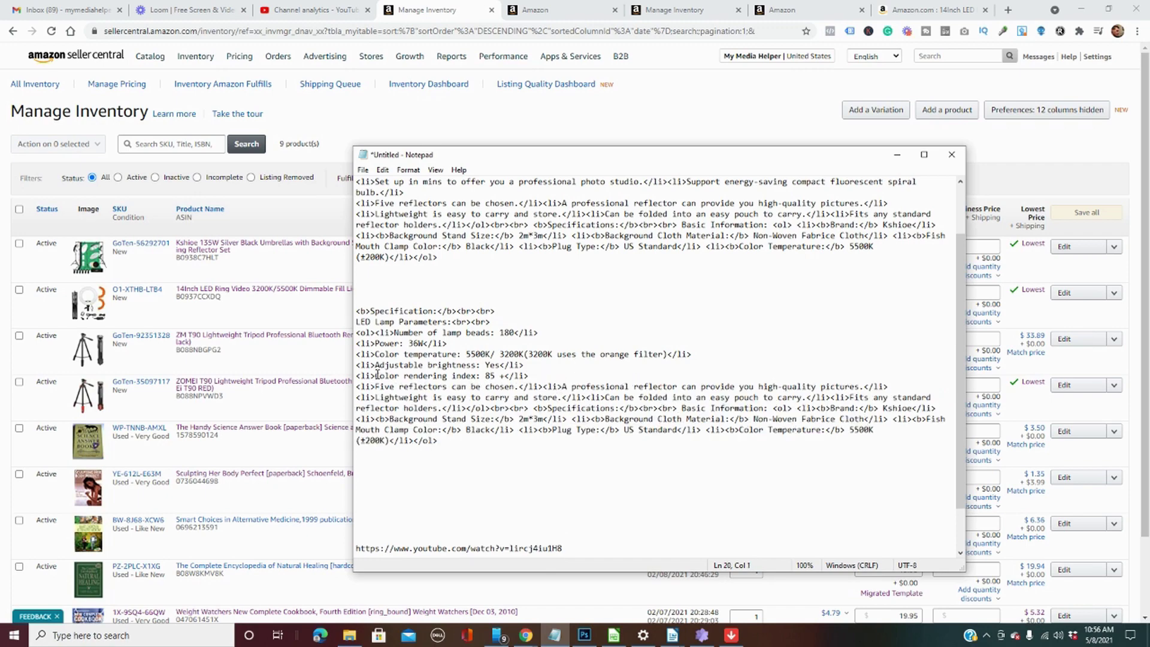
Enlarge the GoTen product window, look over the ring light's remaining specifications and package list, and minimize it.
left_click(526, 635)
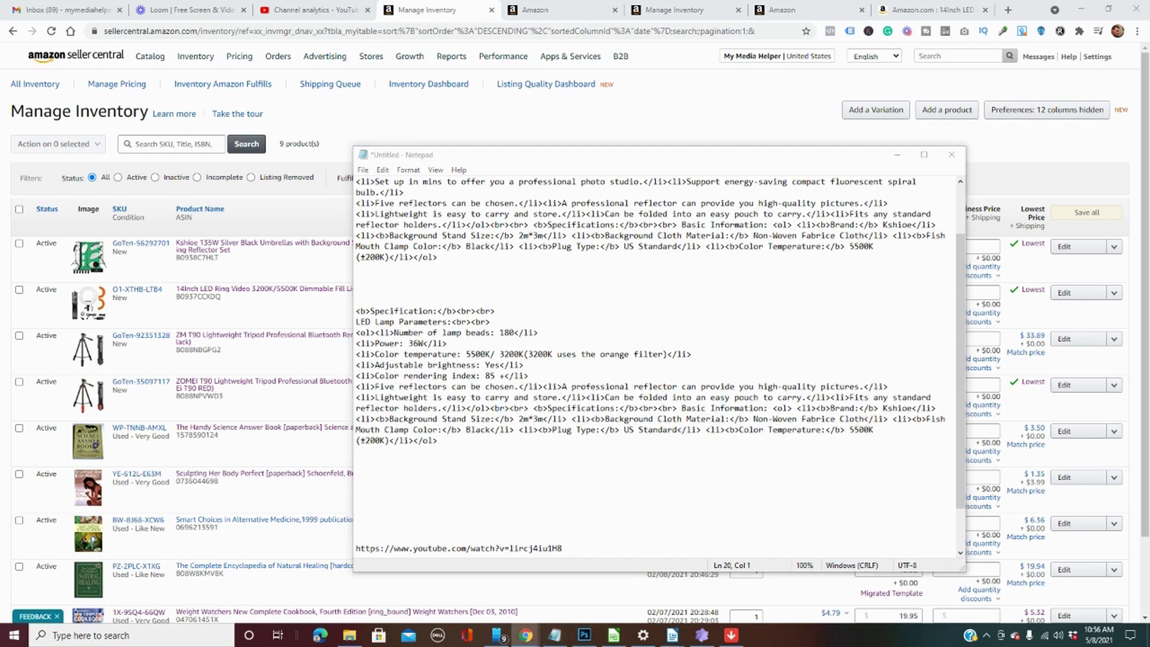
scroll(479, 389, "down", 3)
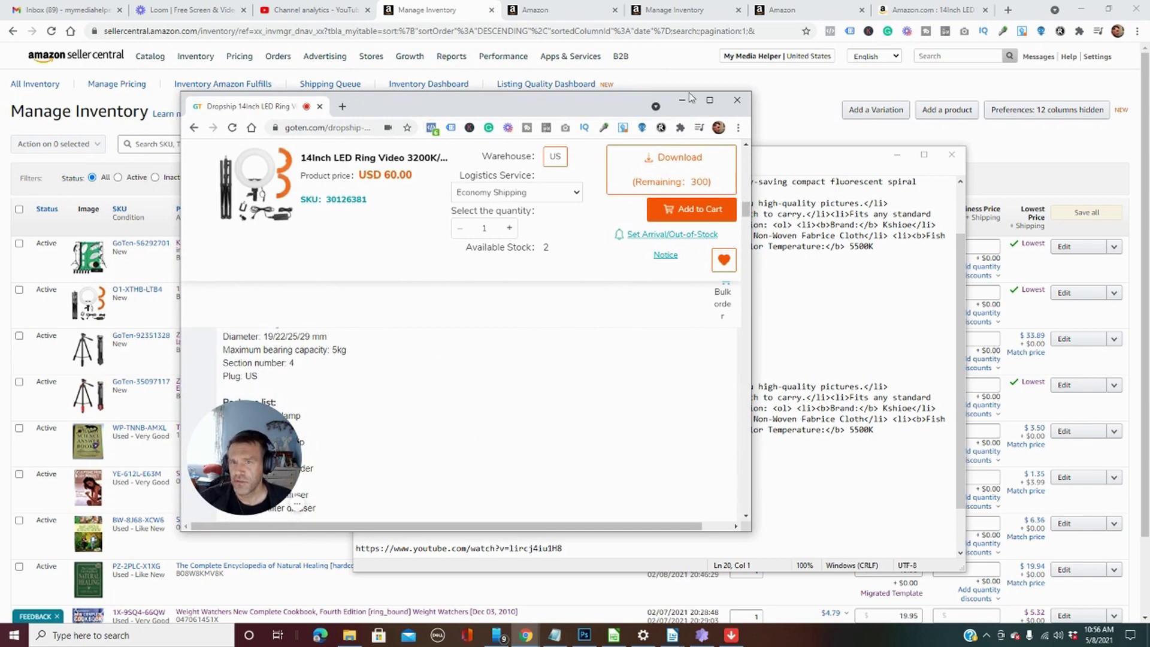
left_click(712, 102)
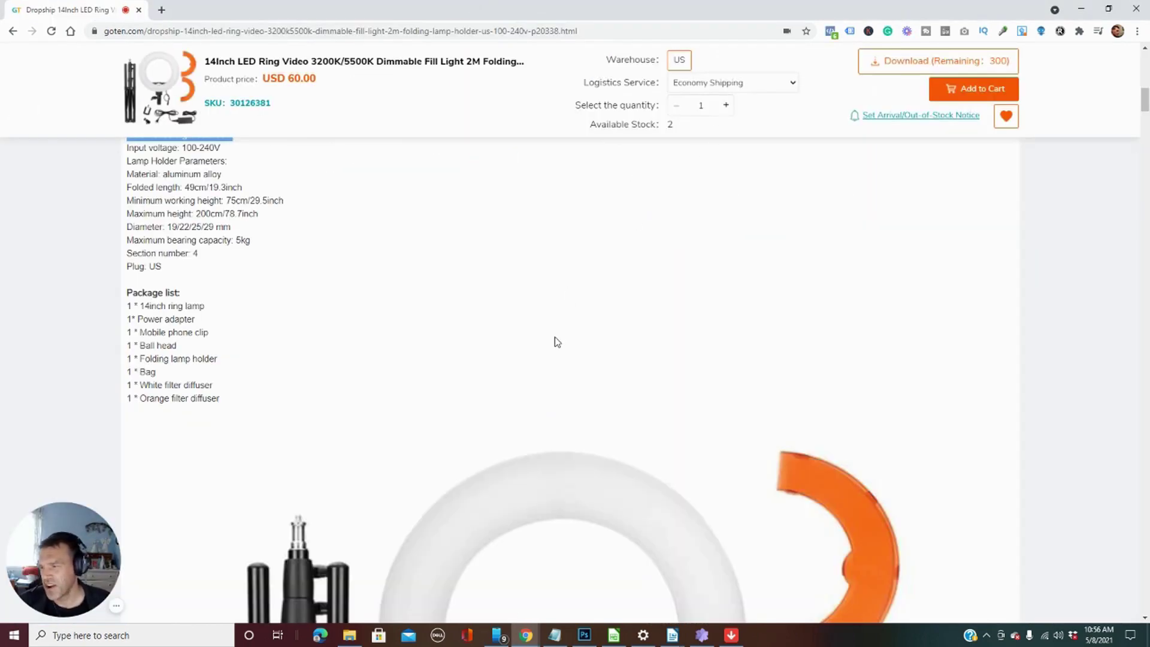
scroll(556, 341, "up", 4)
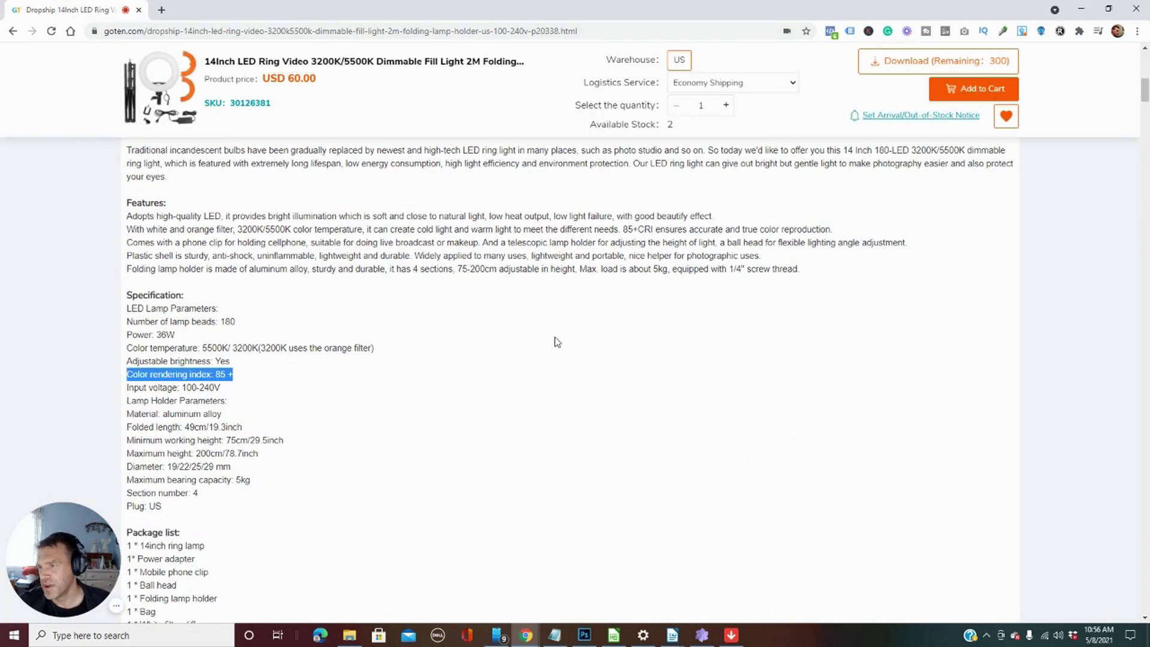
scroll(558, 342, "down", 3)
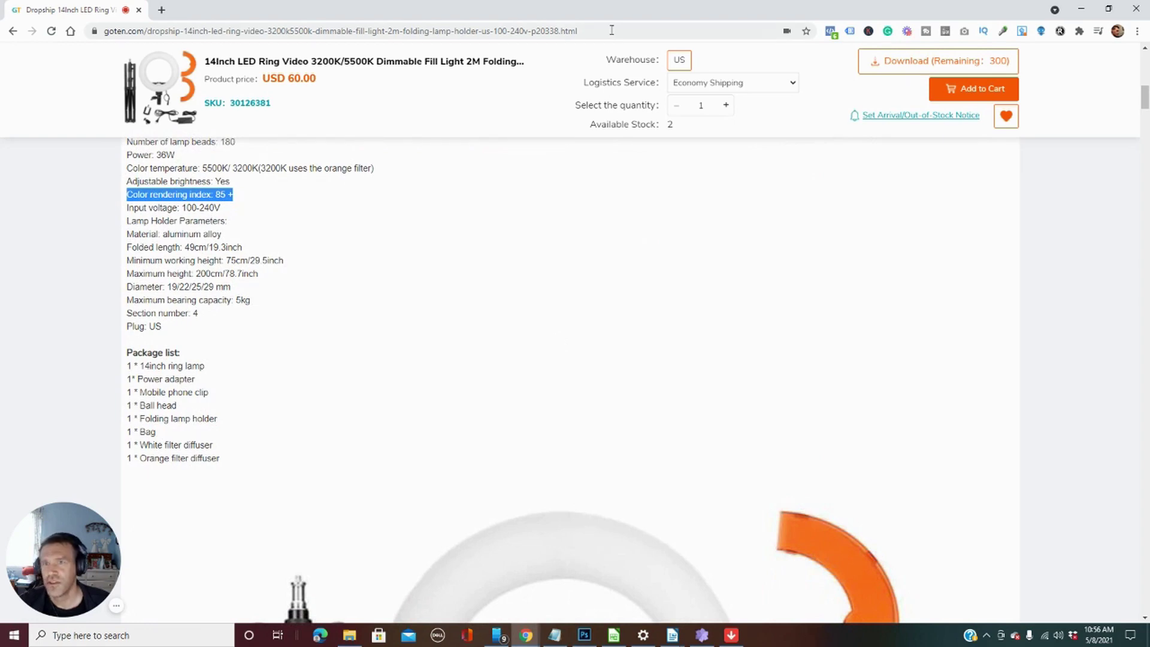
left_click(1082, 9)
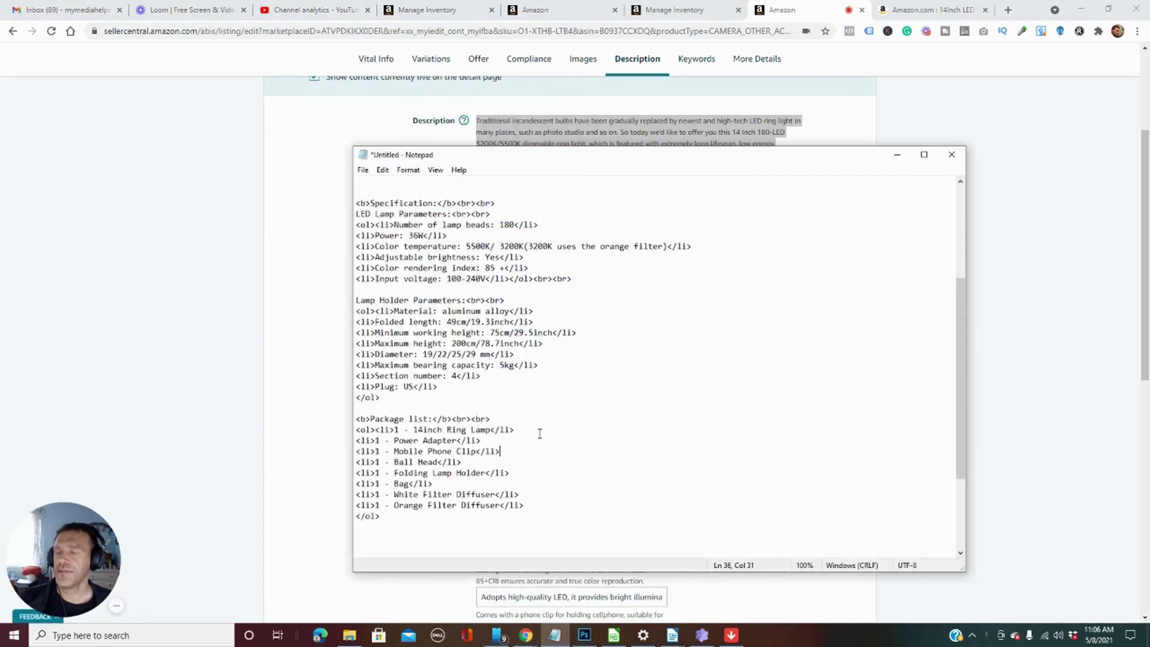
Copy the HTML from the Specification heading through the Package list's closing </ol> tag and return to the ring light's Amazon listing editor.
scroll(539, 433, "up", 3)
scroll(538, 432, "down", 3)
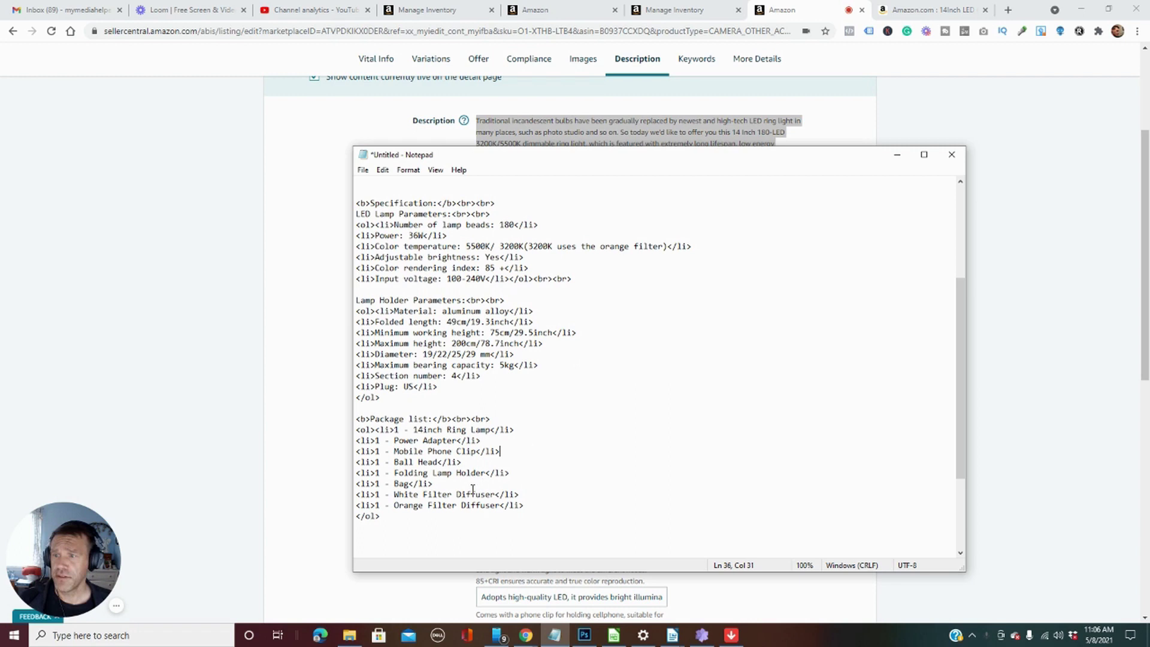
left_click_drag(404, 519, 360, 203)
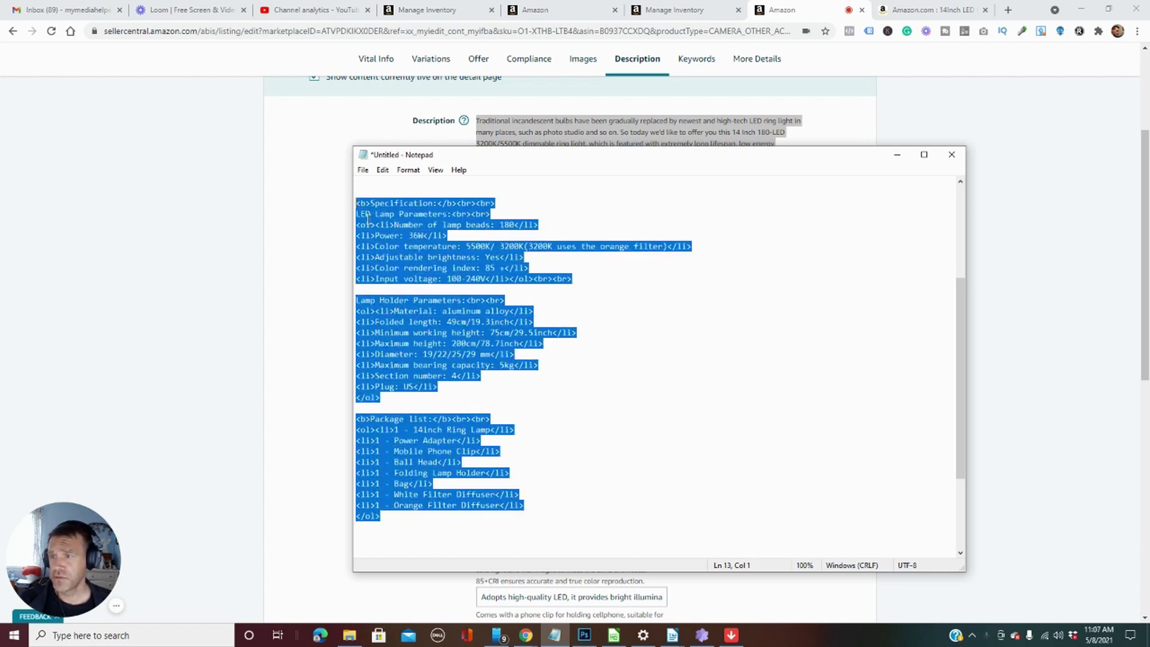
right_click(376, 220)
left_click(398, 261)
left_click(272, 301)
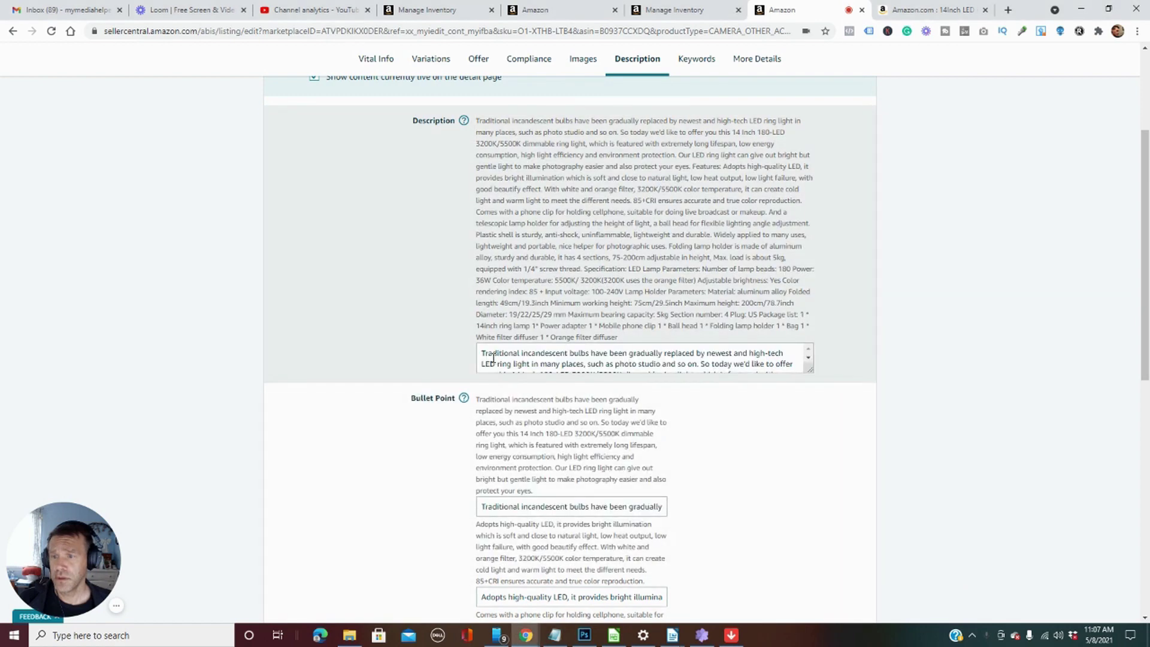
Clear the ring light listing's Description field and paste the copied HTML-formatted description into it.
left_click_drag(483, 353, 917, 584)
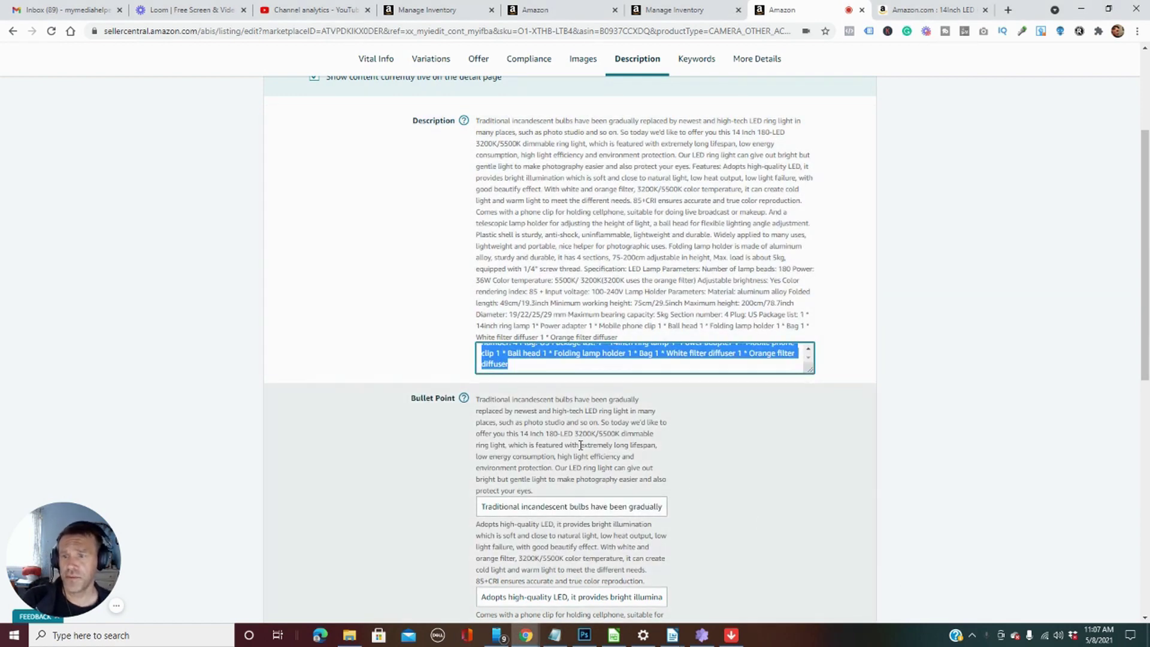
key("BackSpace")
left_click_drag(671, 342, 479, 122)
left_click(497, 354)
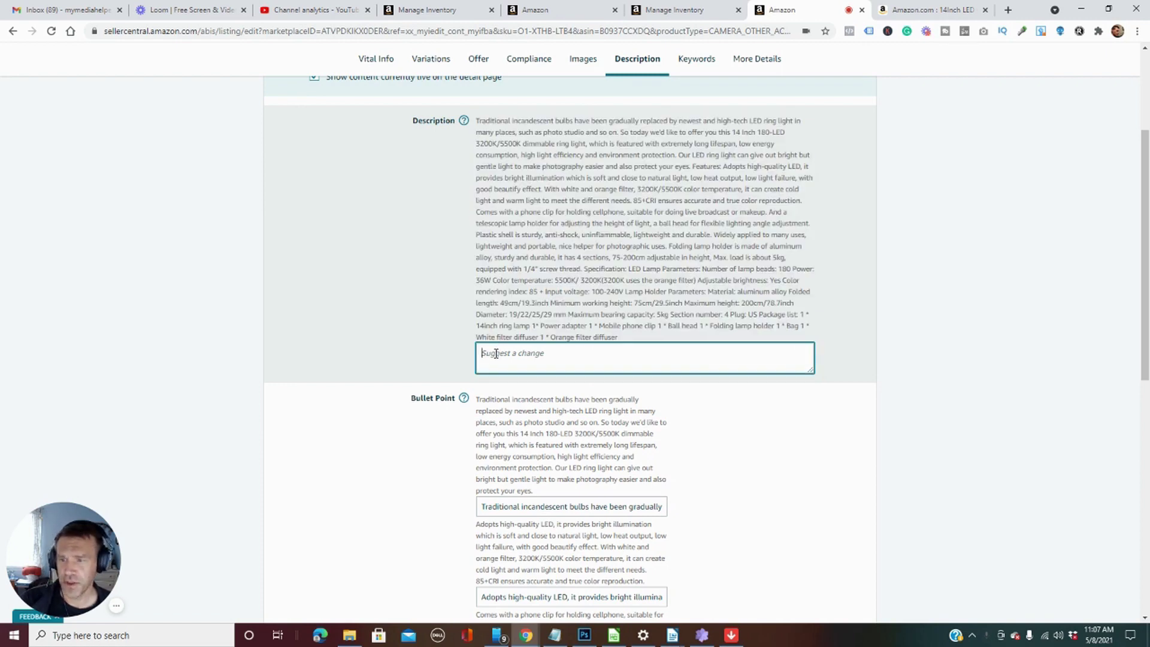
key("ctrl+v")
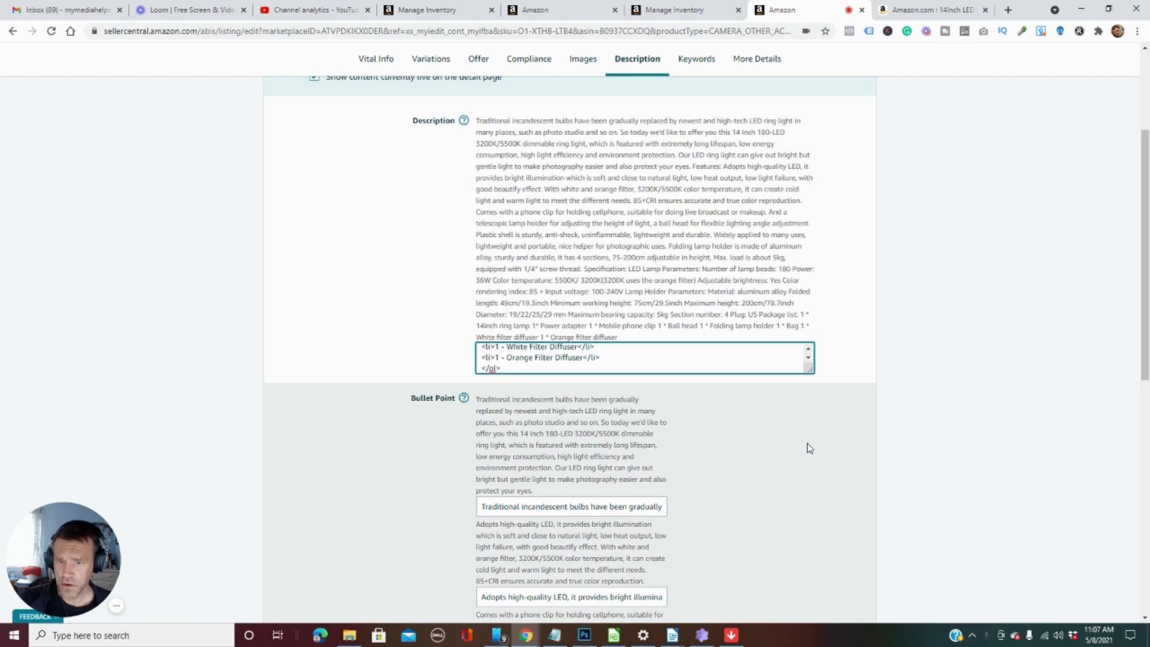
Review the pasted description in the ring light listing, comparing it with the Kshioe listing's HTML description.
left_click(849, 488)
scroll(623, 402, "up", 1)
scroll(615, 422, "up", 2)
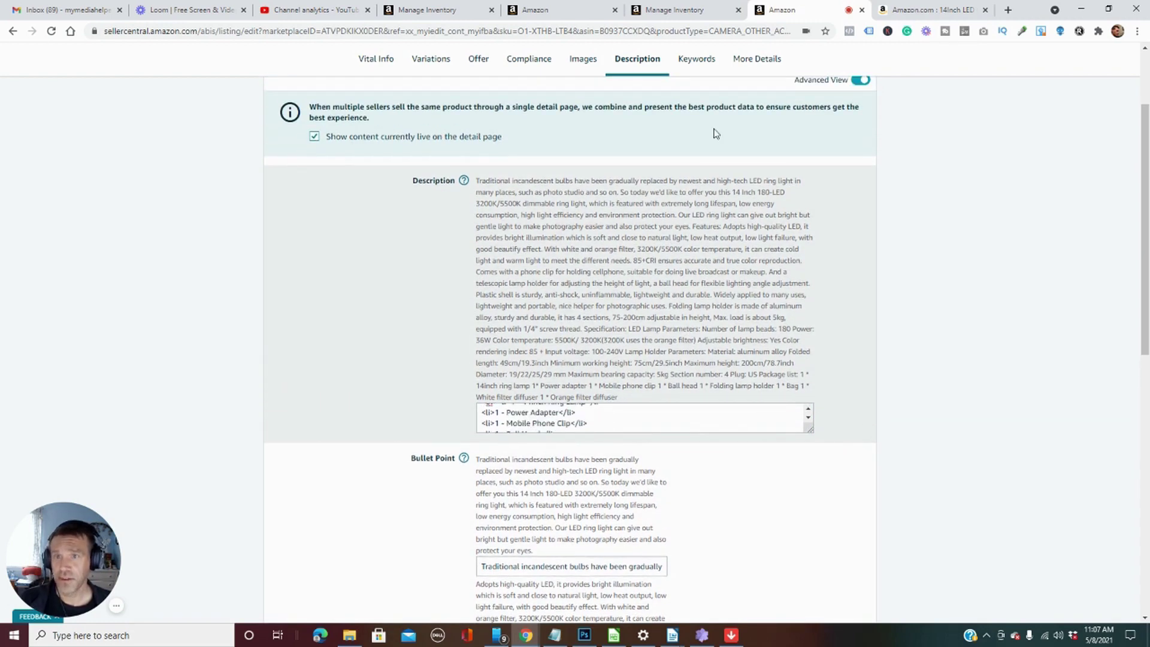
key("ctrl+shift+Tab")
key("ctrl+shift+Tab")
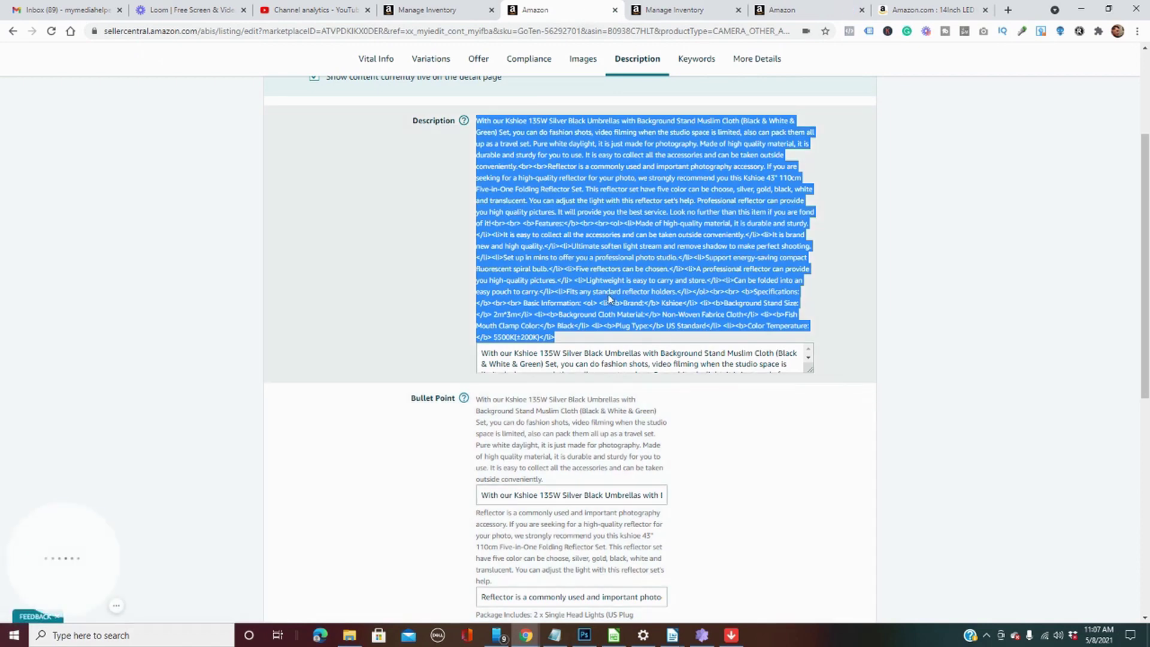
left_click(787, 18)
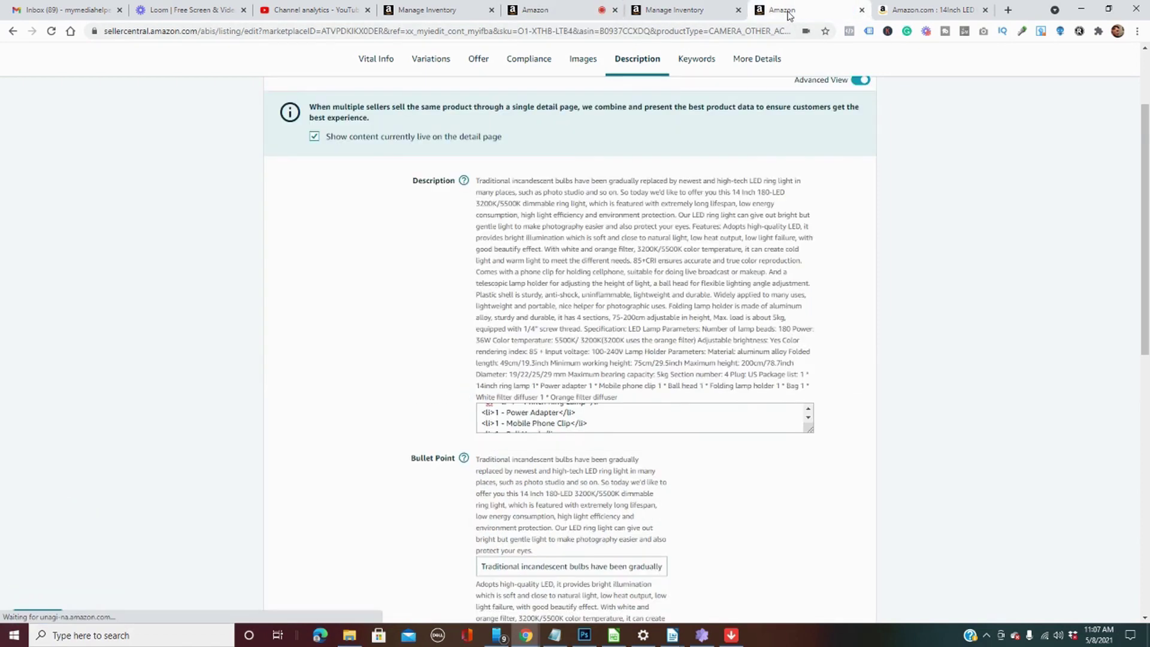
scroll(620, 415, "down", 2)
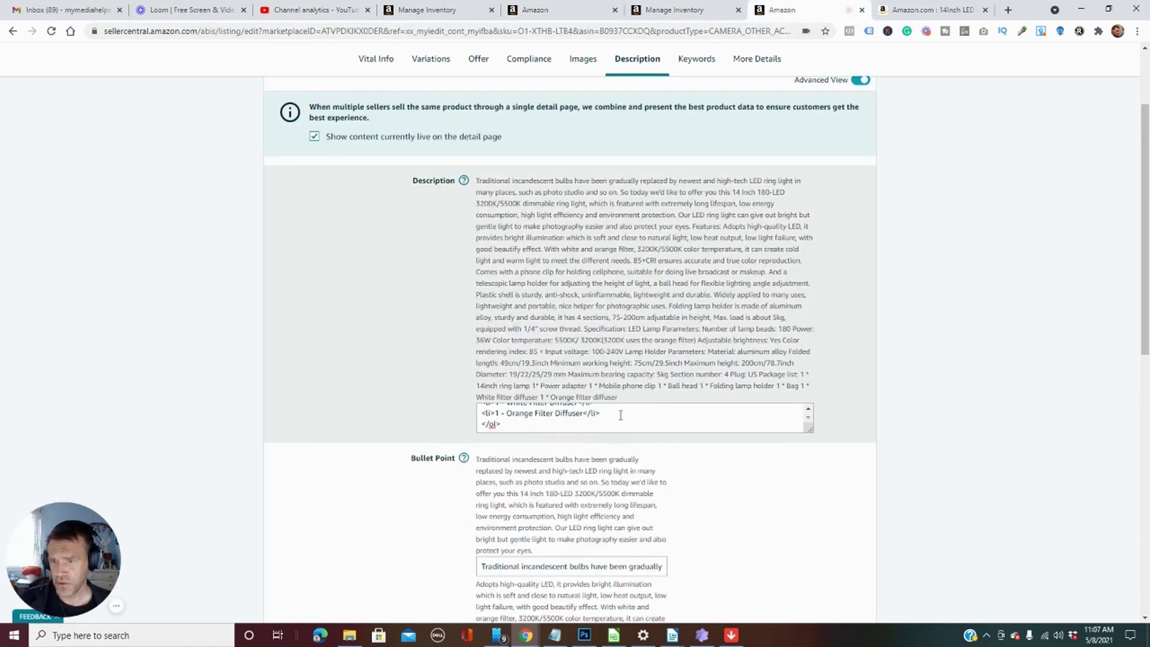
scroll(621, 415, "down", 1)
scroll(664, 387, "up", 4)
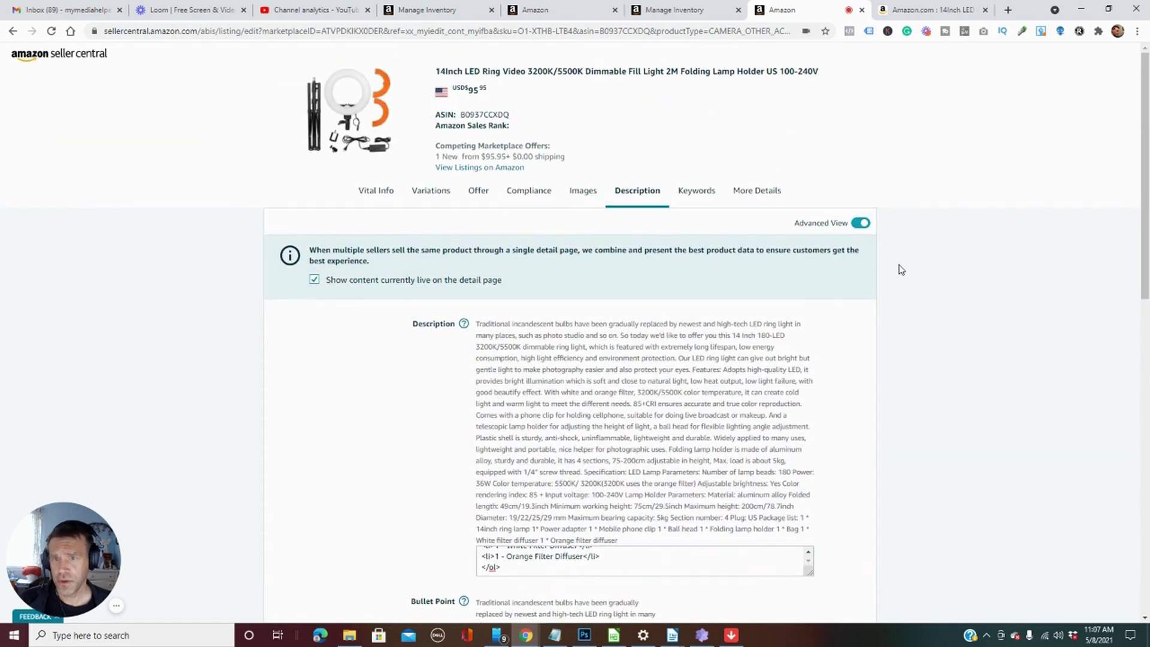
Save and finish the ring light listing changes and dismiss the submission confirmation.
scroll(817, 328, "down", 5)
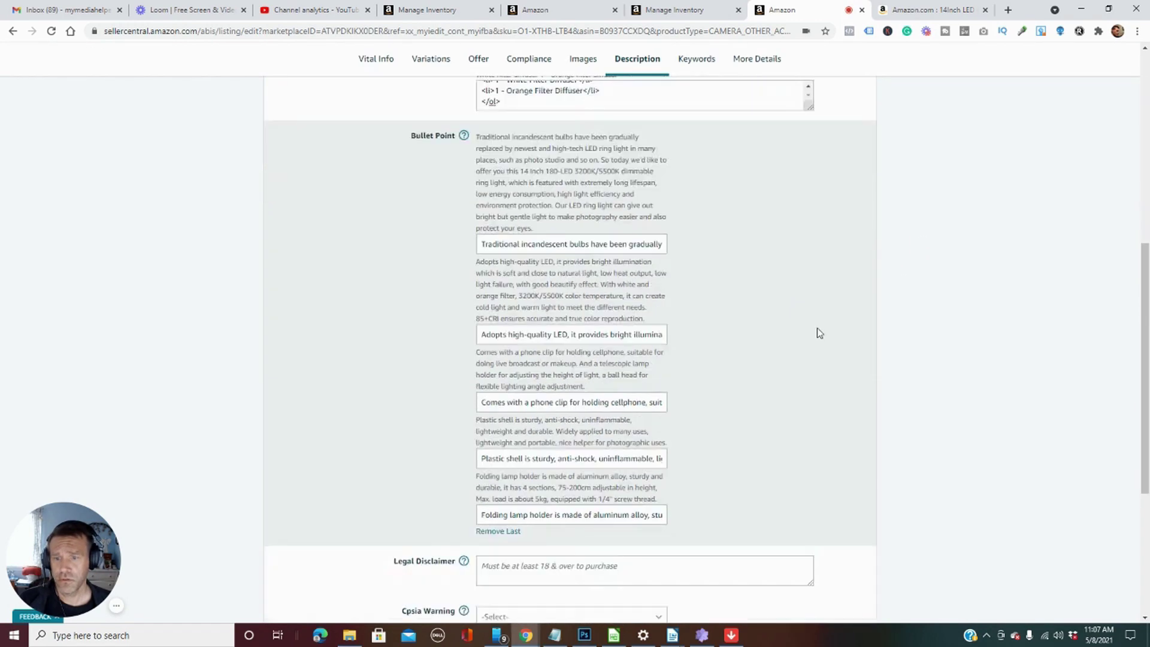
scroll(817, 328, "down", 5)
left_click(825, 454)
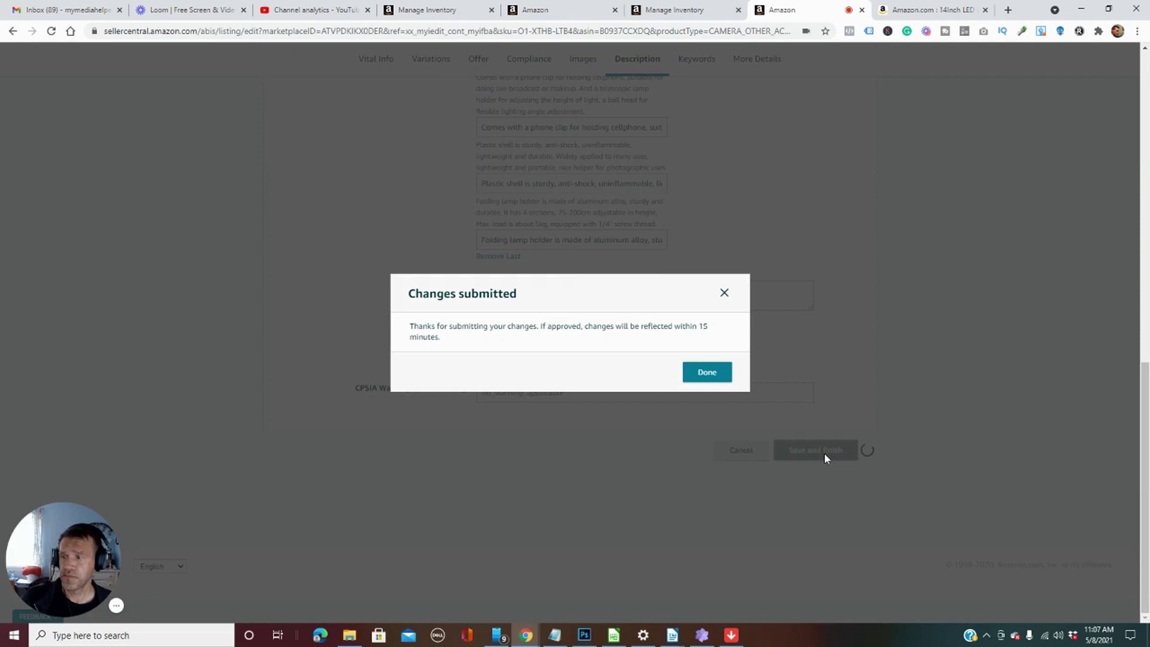
left_click(709, 373)
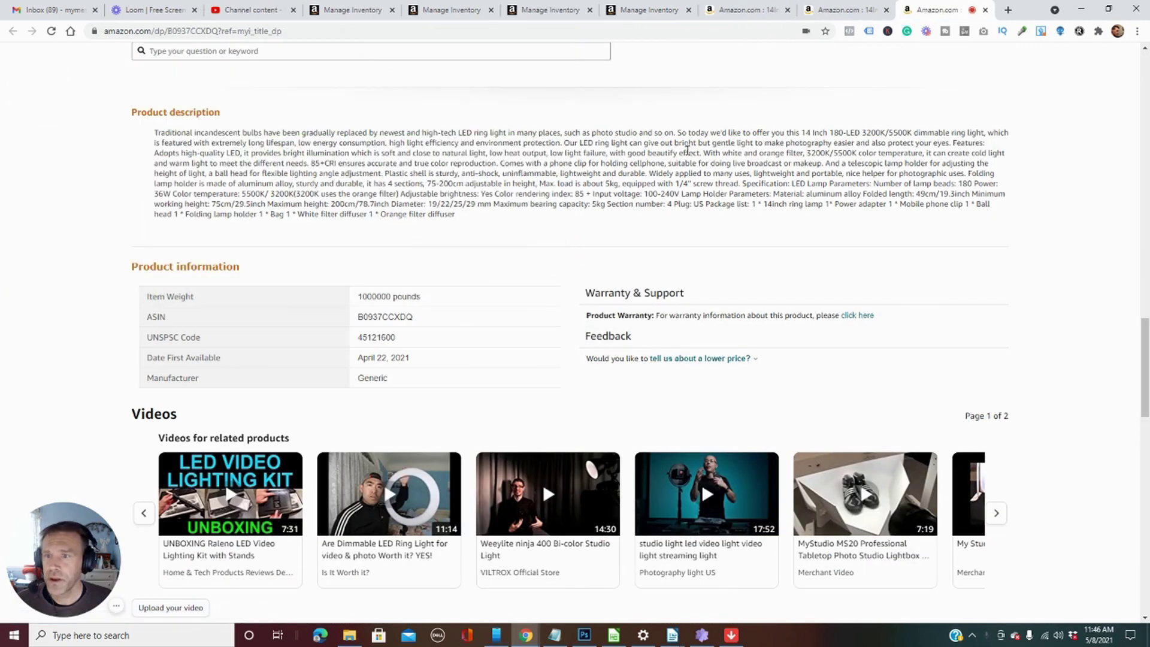
Compare the ring light's unformatted product description with the numbered-list version on the other Amazon product page.
left_click_drag(457, 215, 155, 131)
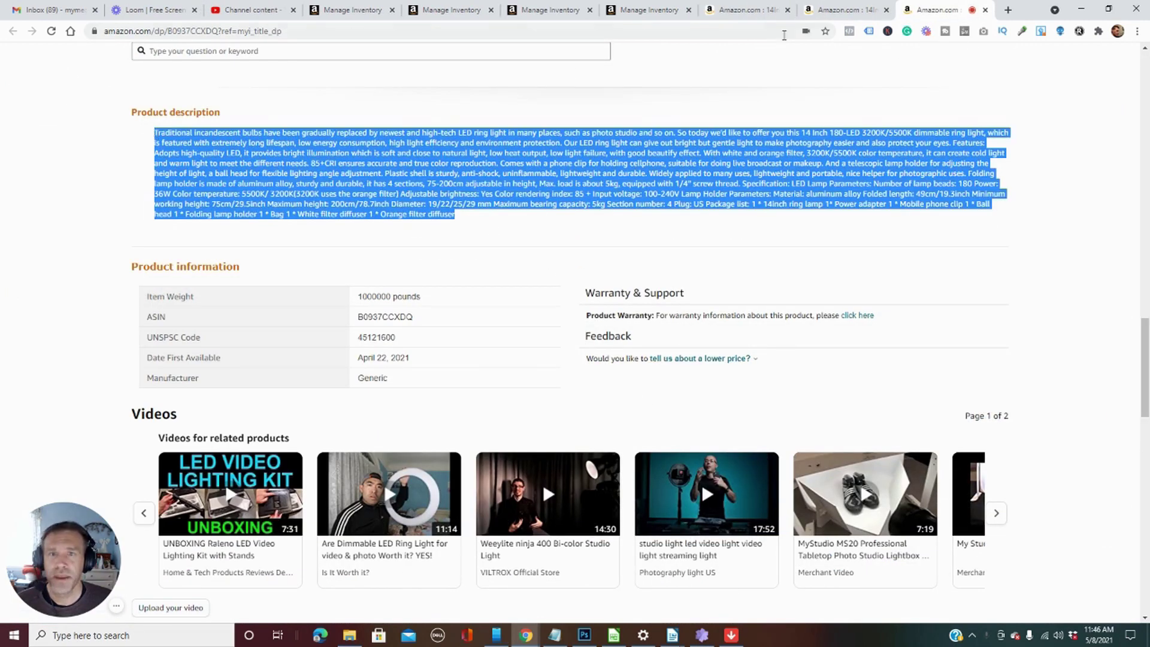
left_click(846, 13)
scroll(508, 409, "down", 1)
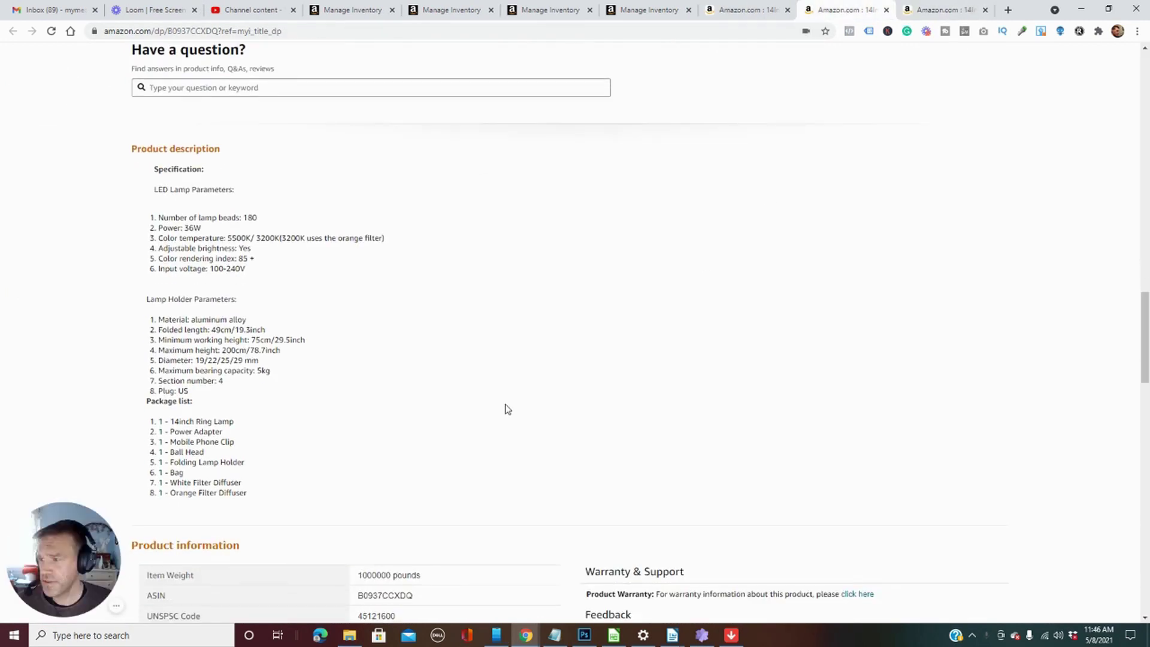
scroll(507, 410, "down", 1)
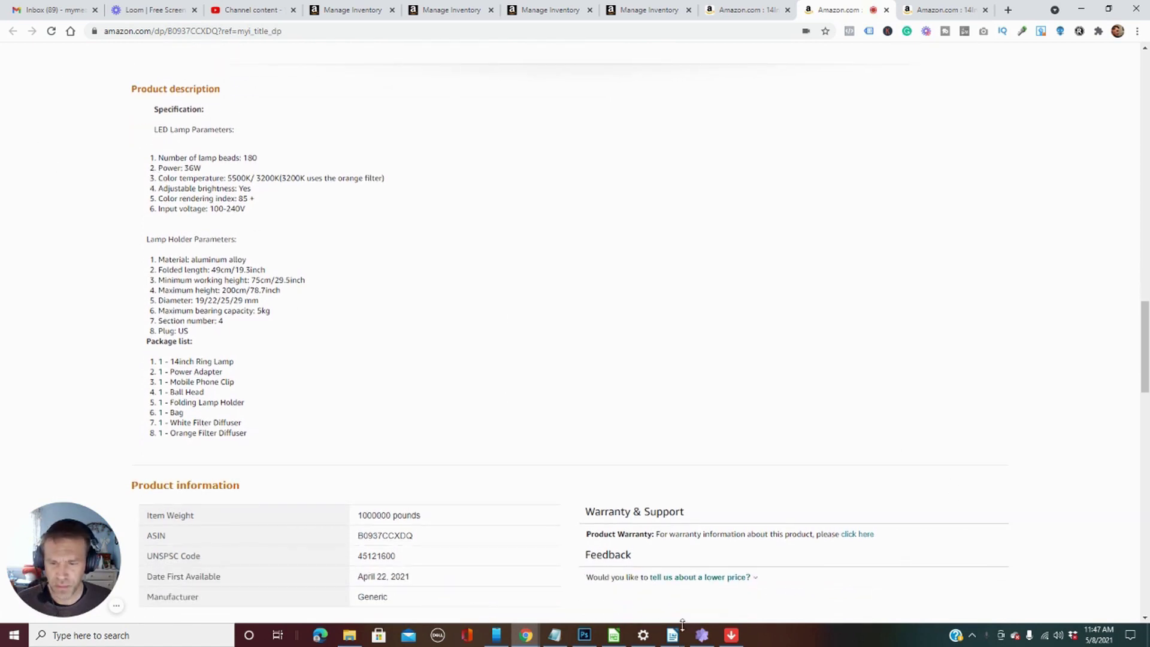
Bring the Notepad HTML beside the product page and compare the <ol> tag under Lamp Holder Parameters with the <ul> tag after LED Lamp Parameters.
left_click(557, 636)
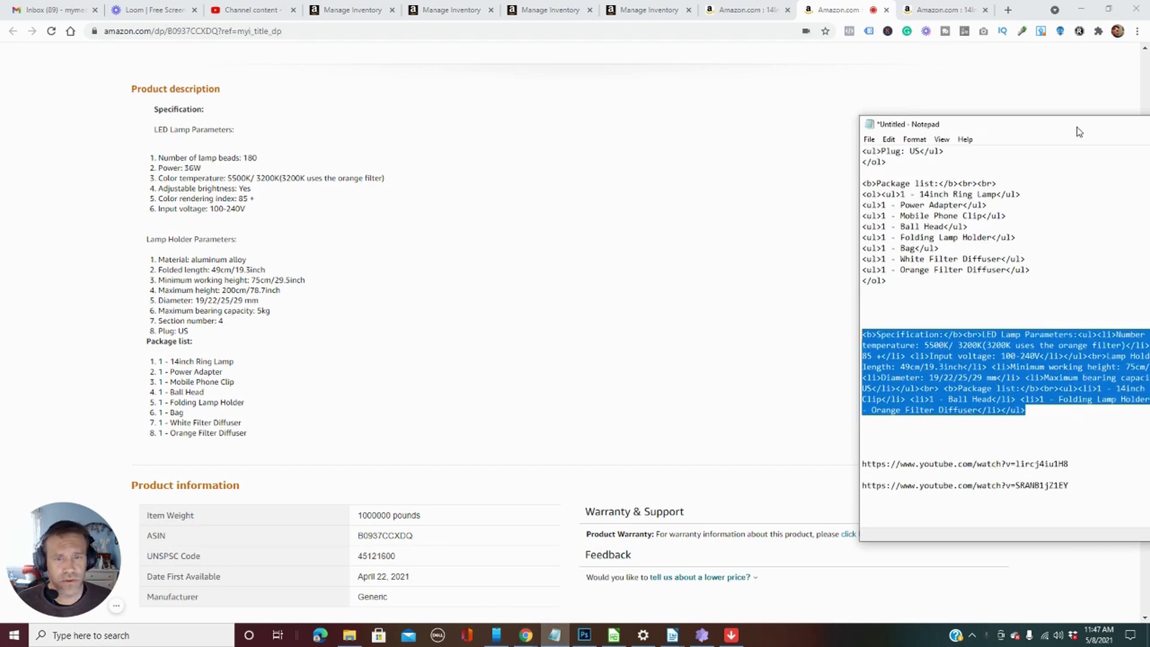
left_click_drag(1079, 125, 609, 54)
left_click(497, 288)
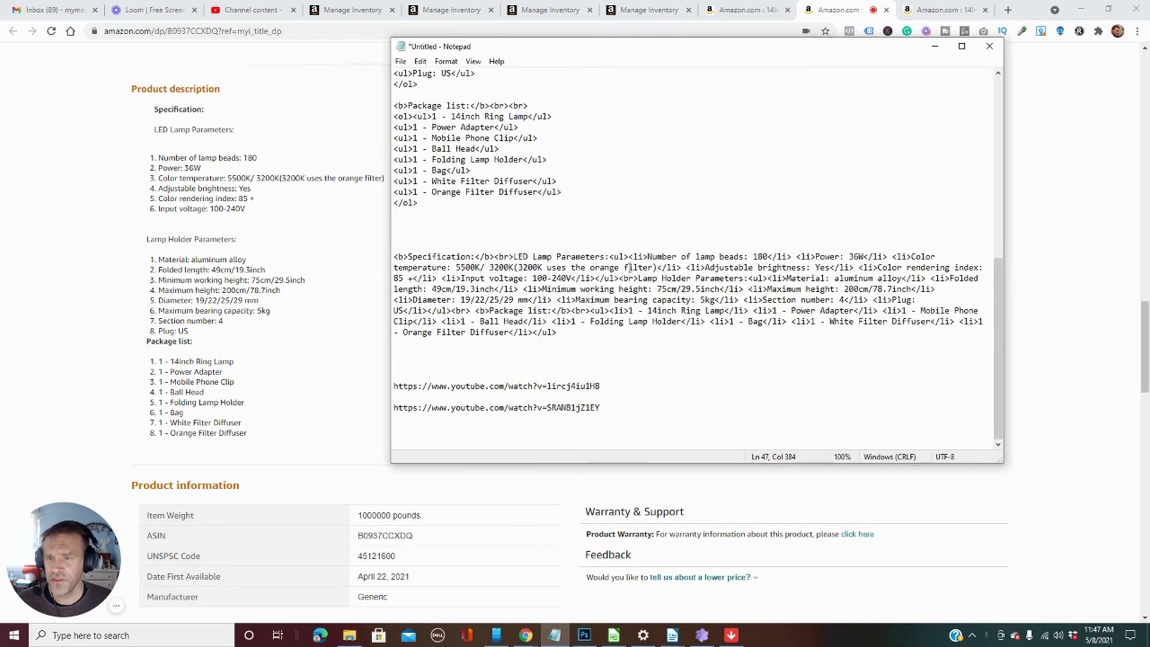
scroll(432, 174, "up", 4)
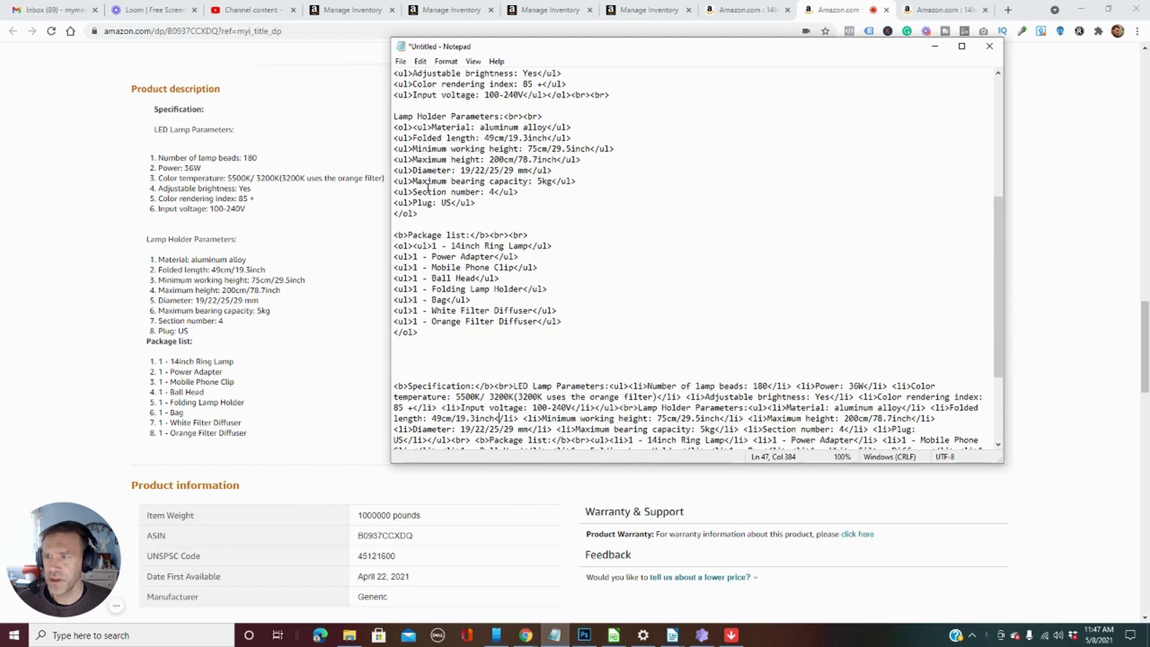
scroll(431, 174, "down", 1)
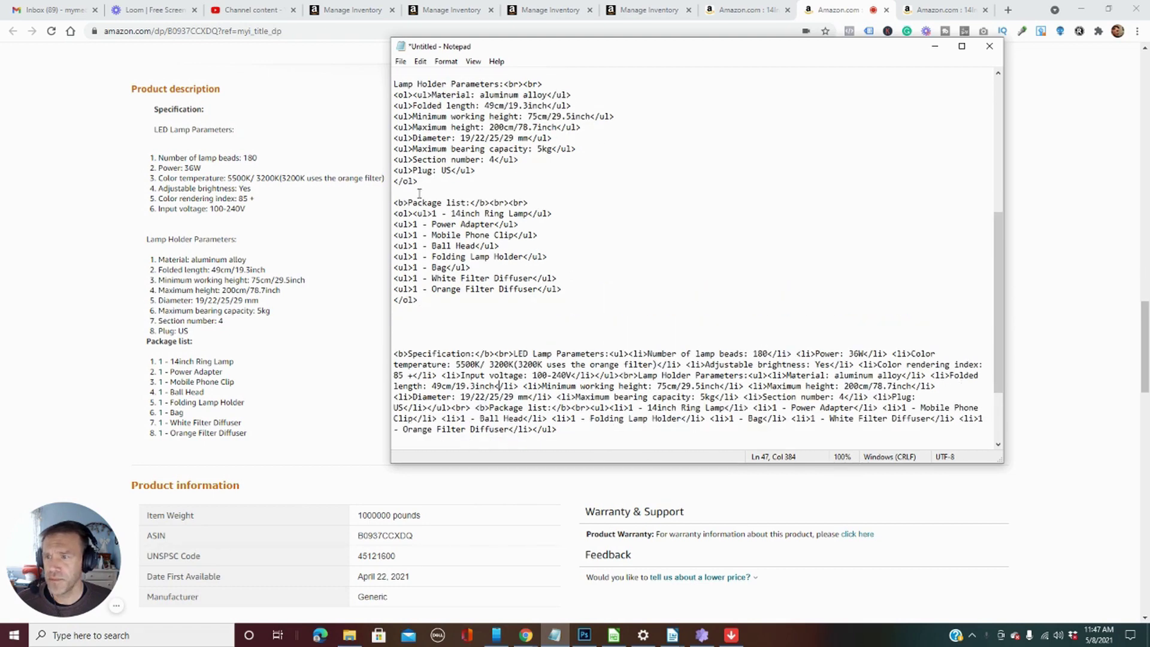
double_click(404, 95)
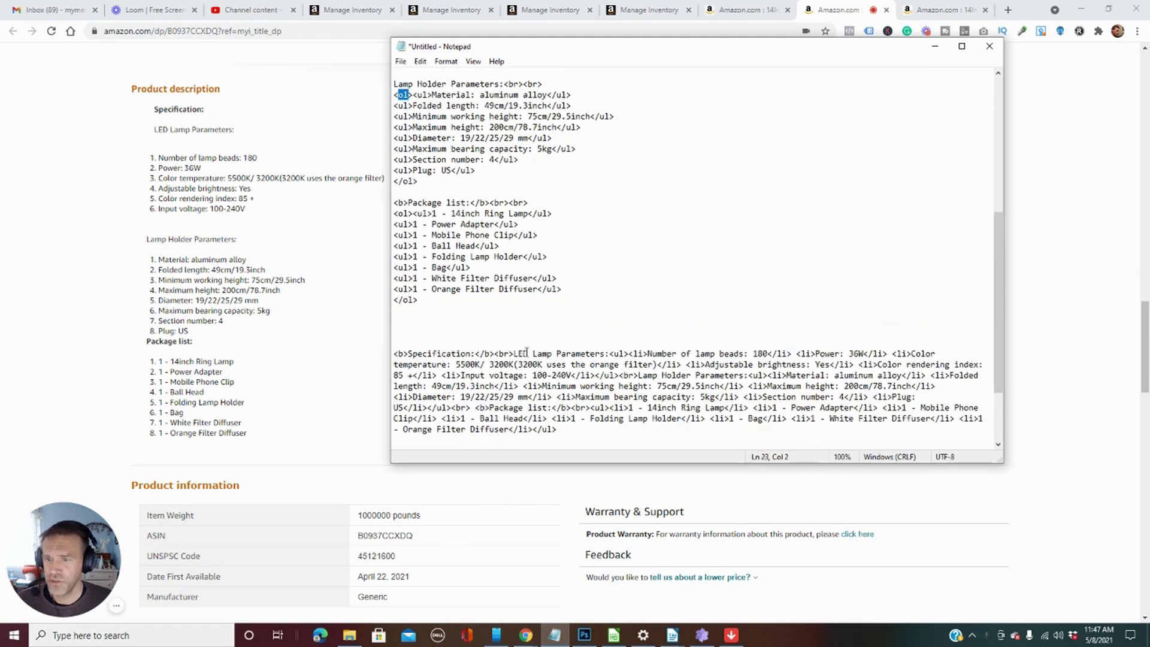
double_click(619, 355)
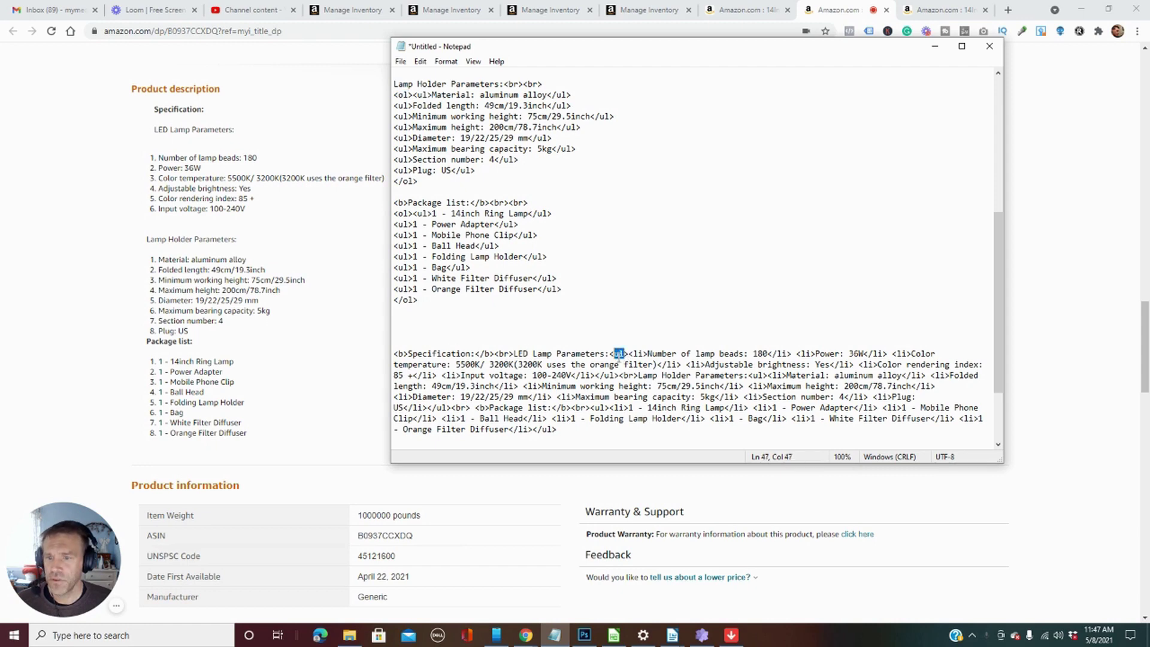
double_click(404, 94)
left_click(313, 379)
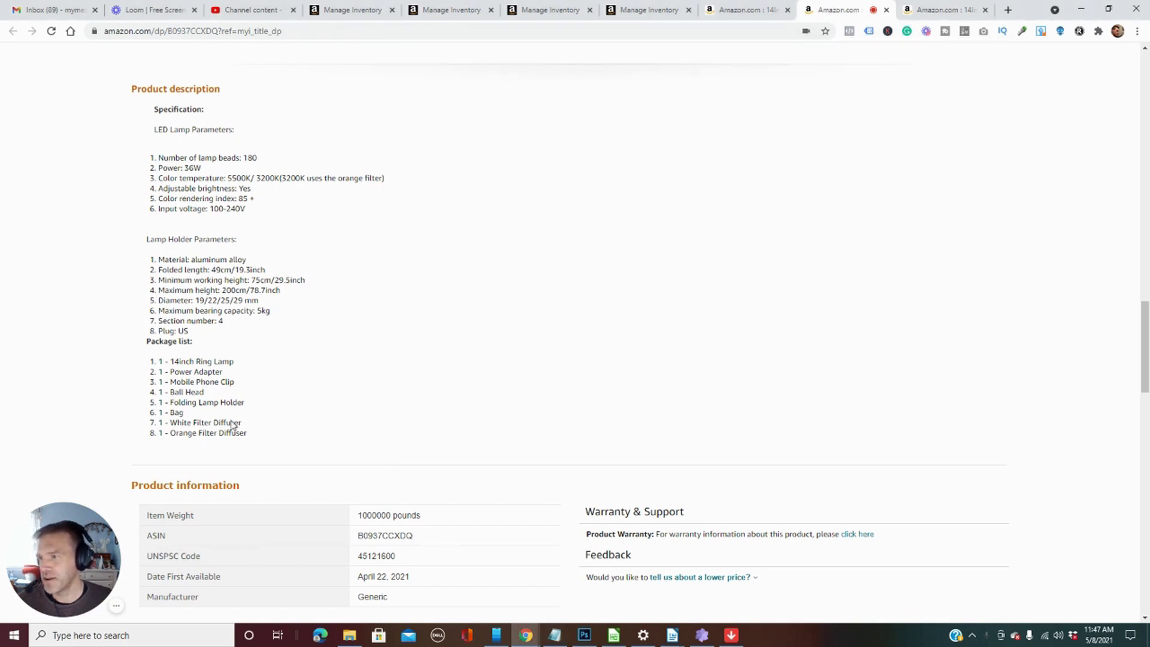
Reload the ring light product page that has the bulleted description and review its Specification and Package list formatting.
left_click(740, 12)
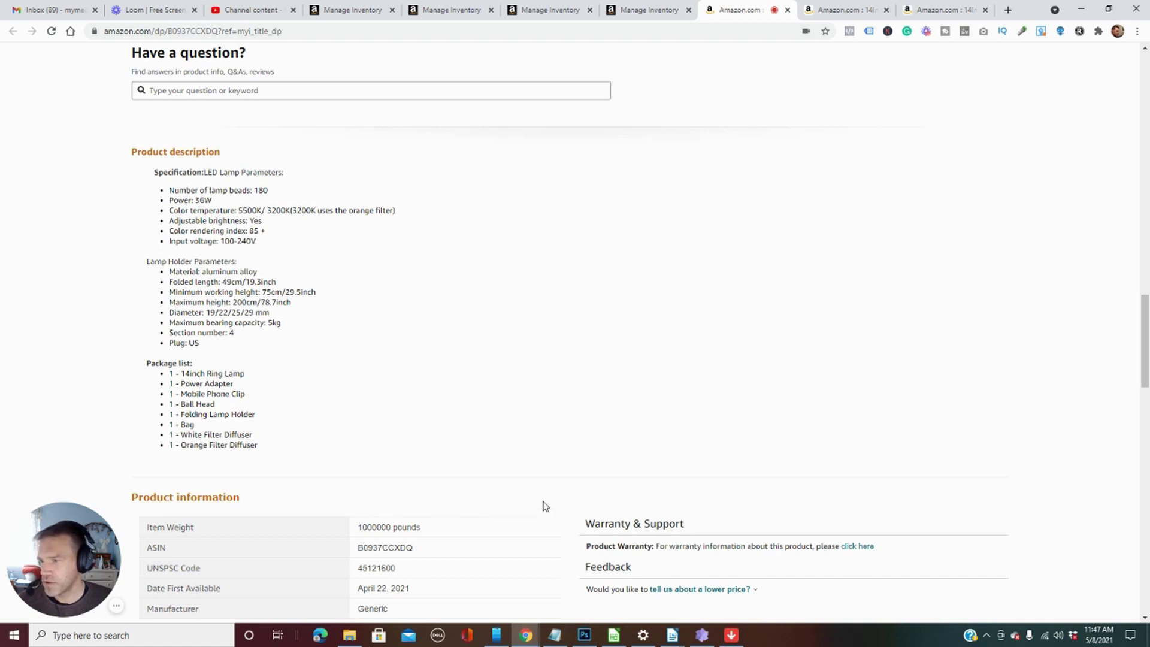
left_click(51, 30)
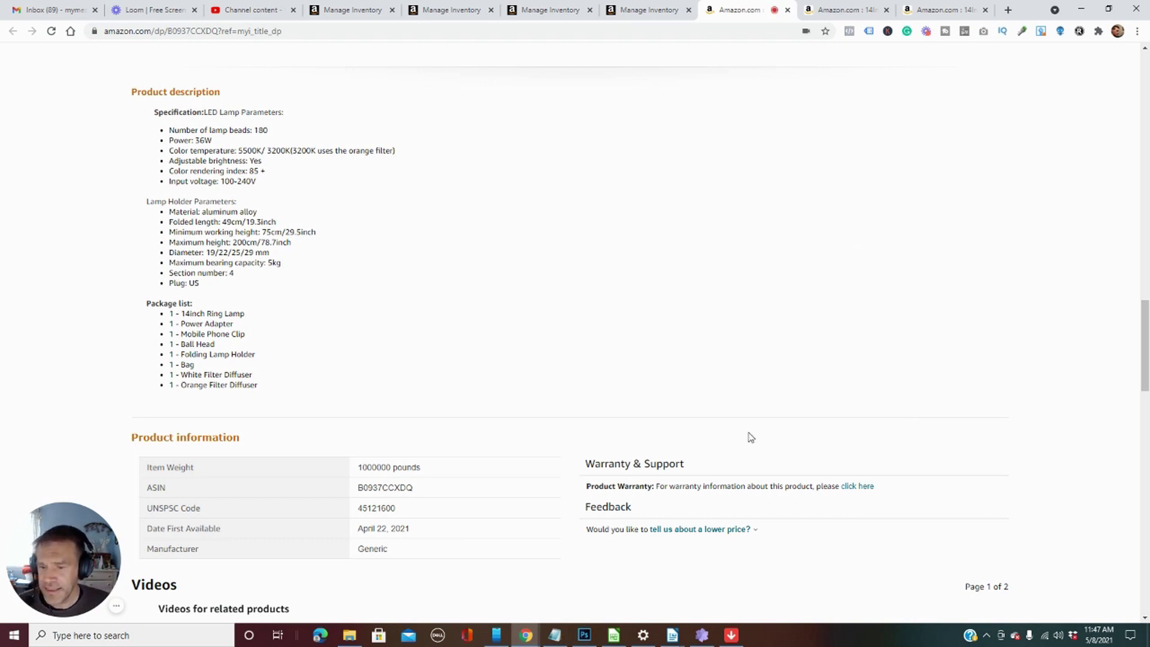
mouse_move(559, 643)
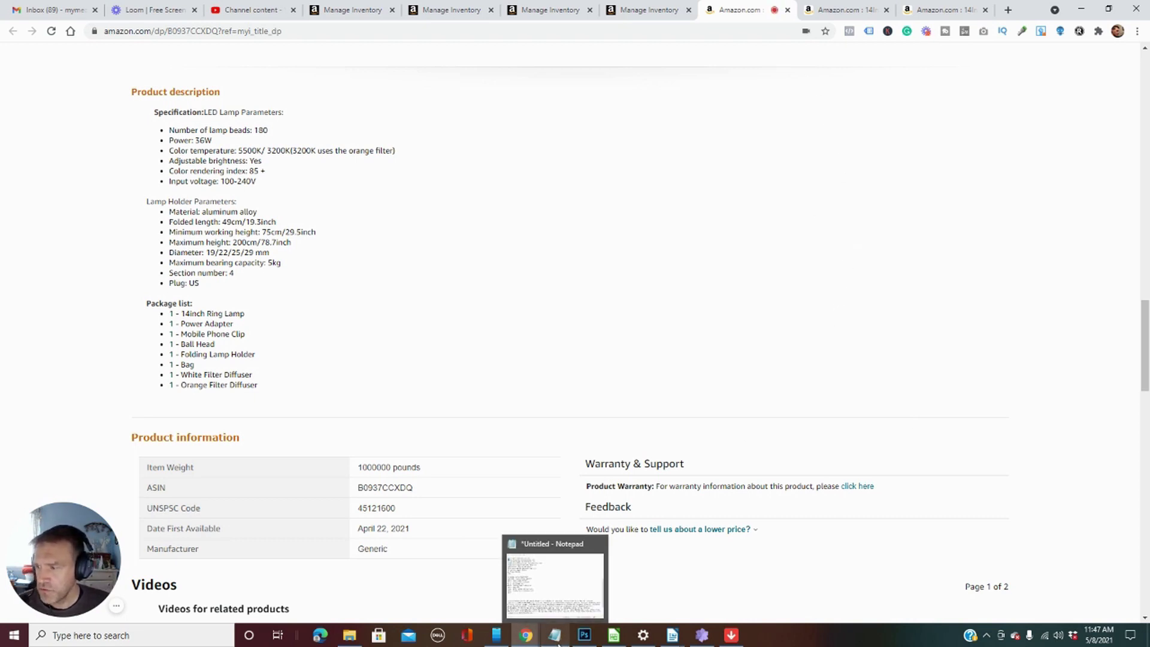